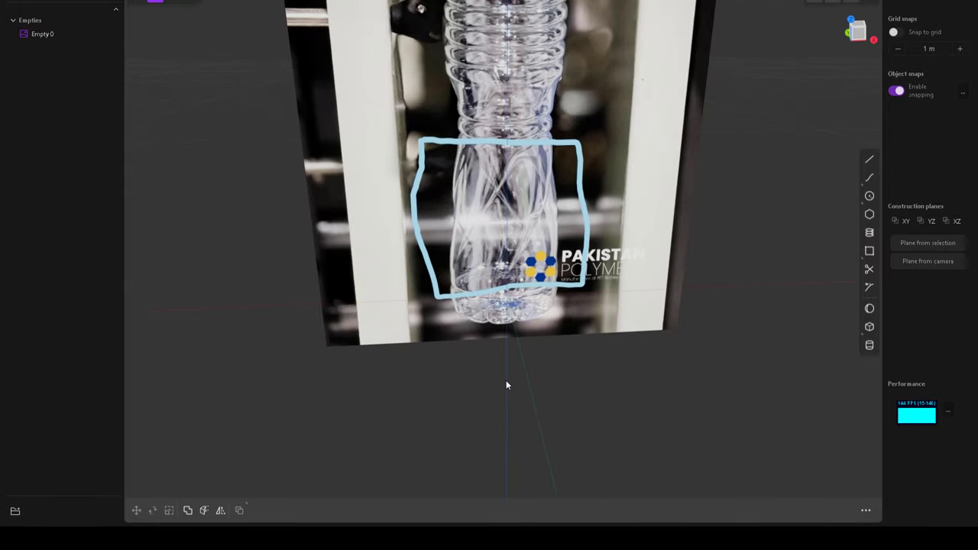
In front view, draw a centre circle with a radius of about 0.59 m on the vertical axis near the bottle's base.
key("KP_1")
middle_click_drag(510, 270, 511, 308, "shift")
scroll(511, 308, "up", 7)
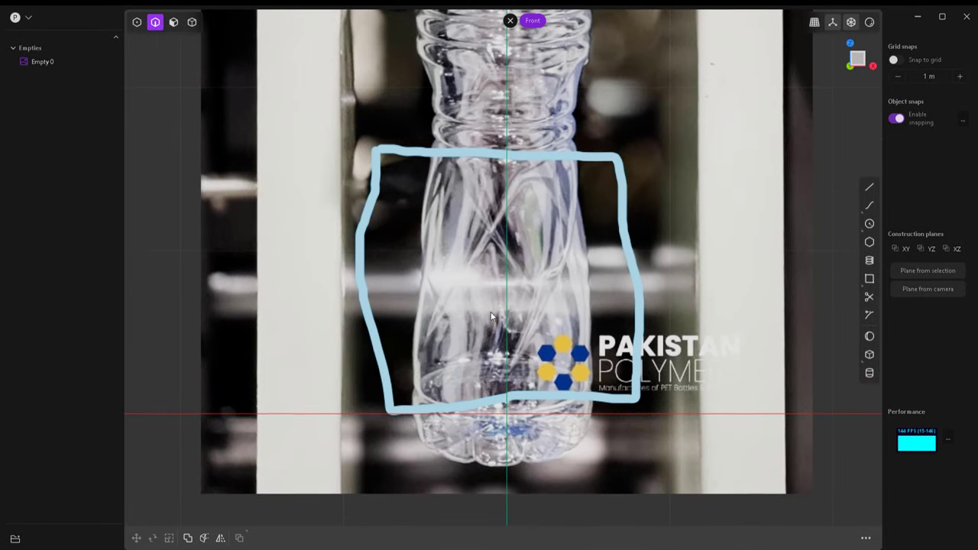
scroll(474, 334, "down", 1)
scroll(473, 336, "down", 2)
left_click(870, 221)
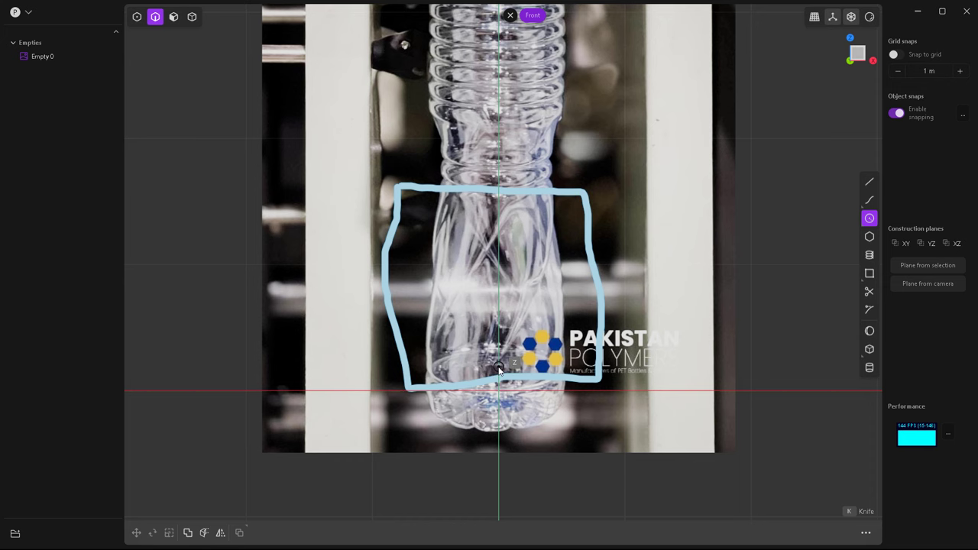
left_click(498, 369)
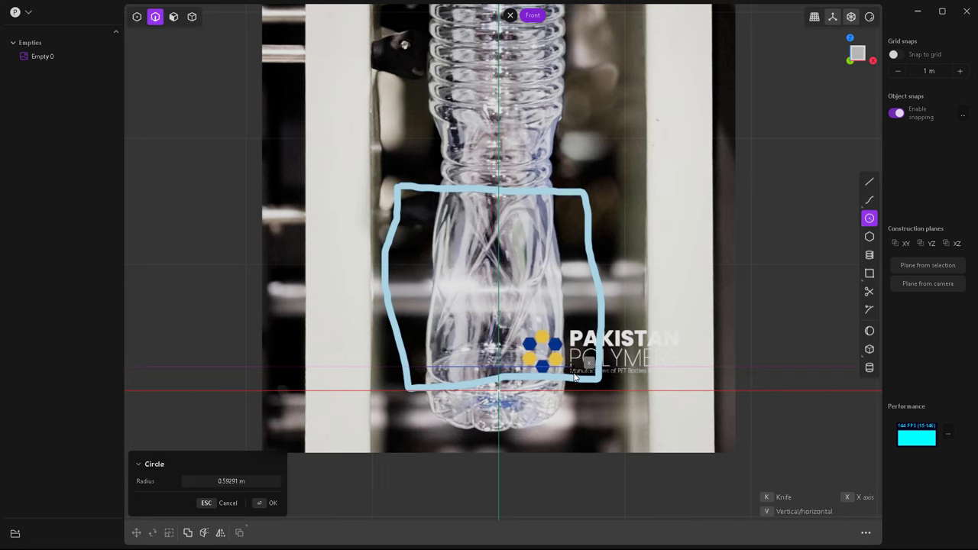
left_click(575, 376)
Trace the slanted loop pattern on the bottle's lower body with an open curve, ending near the centre axis at the base.
left_click(869, 201)
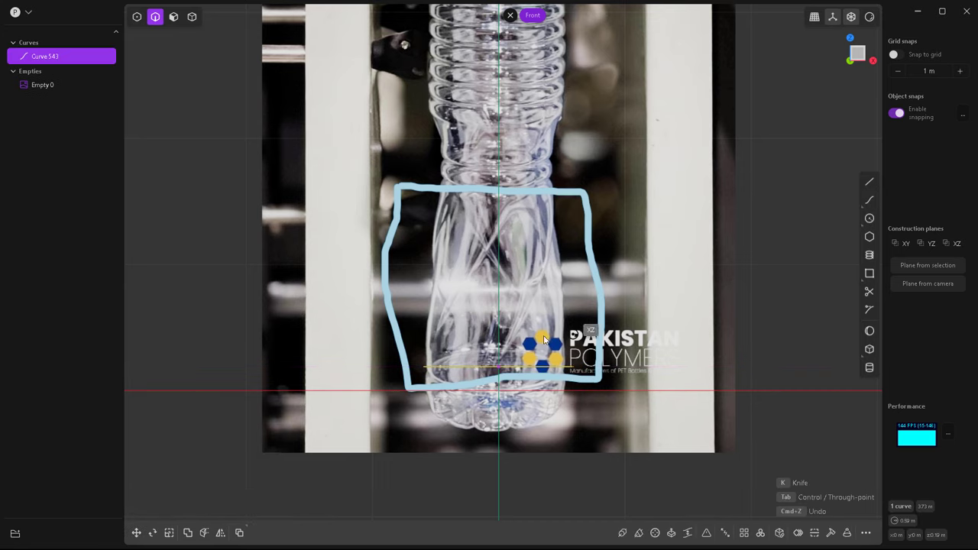
scroll(527, 344, "up", 3)
left_click(406, 330)
left_click(434, 269)
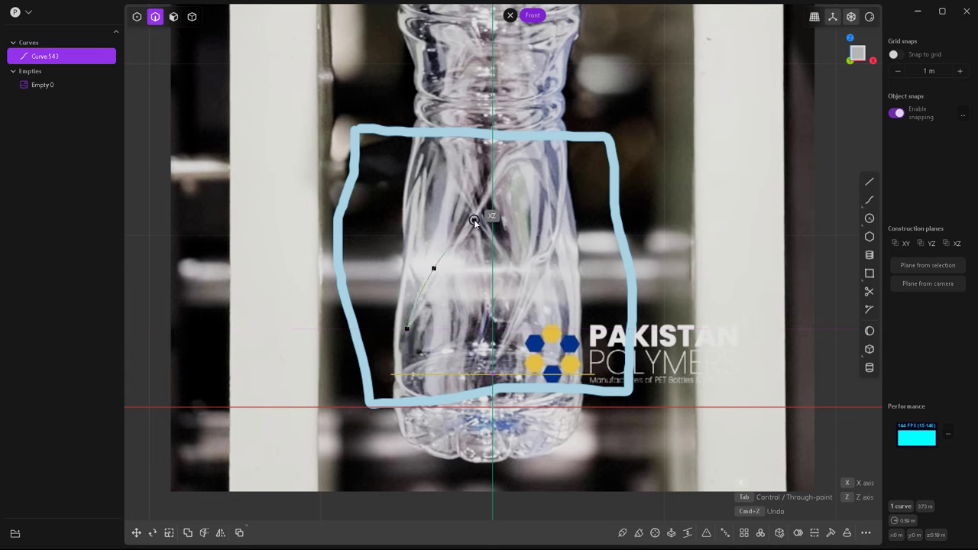
left_click(475, 205)
left_click(506, 158)
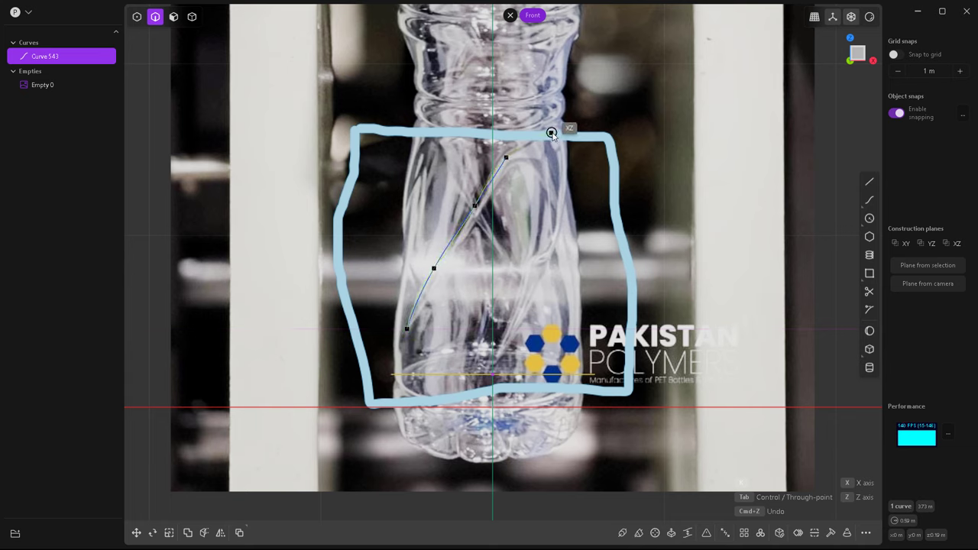
left_click(552, 133)
left_click(565, 162)
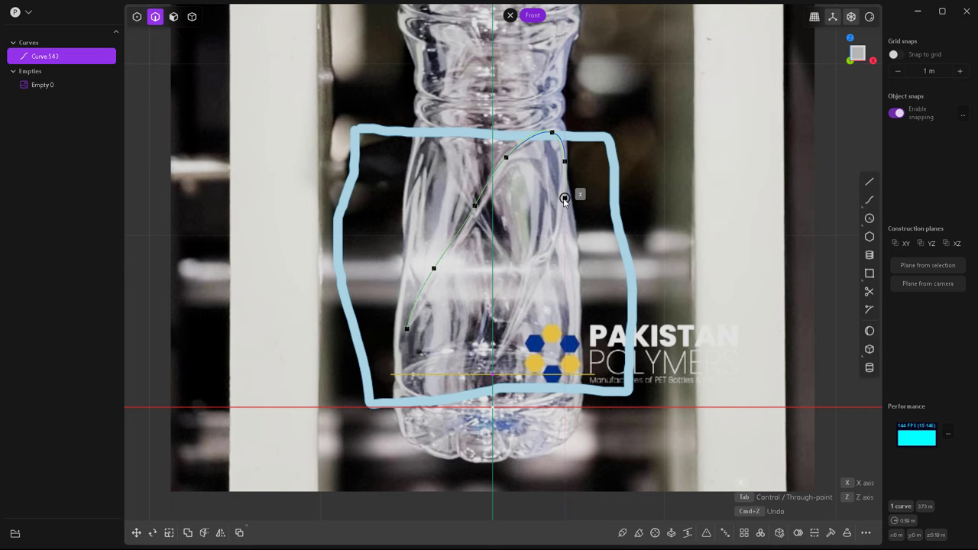
left_click(565, 200)
left_click(550, 249)
left_click(516, 316)
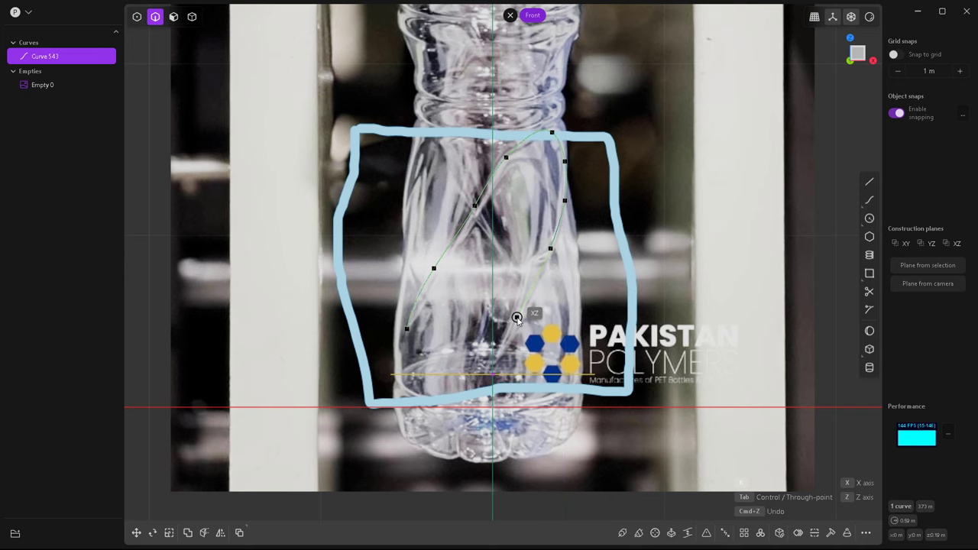
left_click(496, 367)
right_click(477, 401)
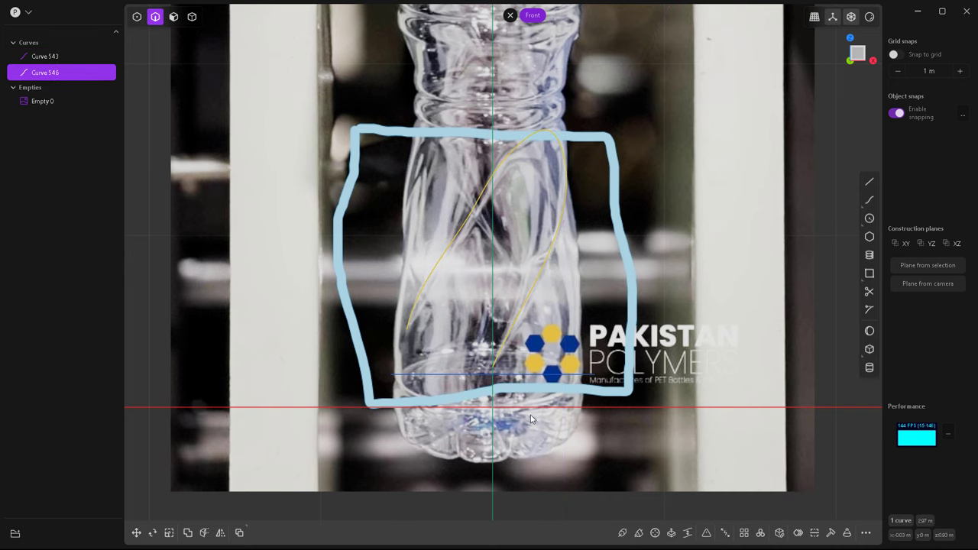
Move the circle straight up to a height of about 0.3 m on Z.
scroll(477, 363, "down", 3)
scroll(487, 374, "up", 3)
left_click(515, 371)
key("g")
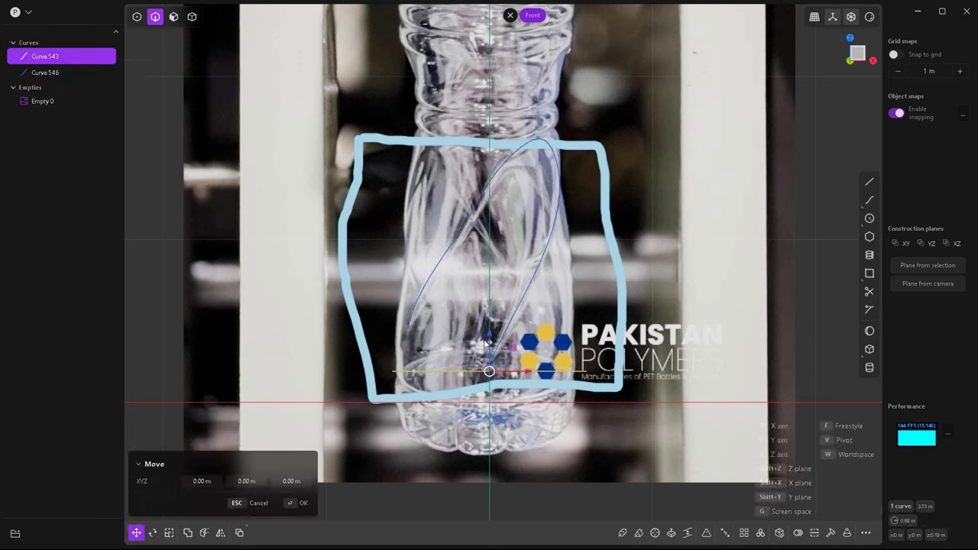
left_click_drag(489, 337, 489, 318)
right_click(461, 326)
Extend the left end of the loop curve downward to the circle's level and hide the bottle reference image.
left_click(421, 293)
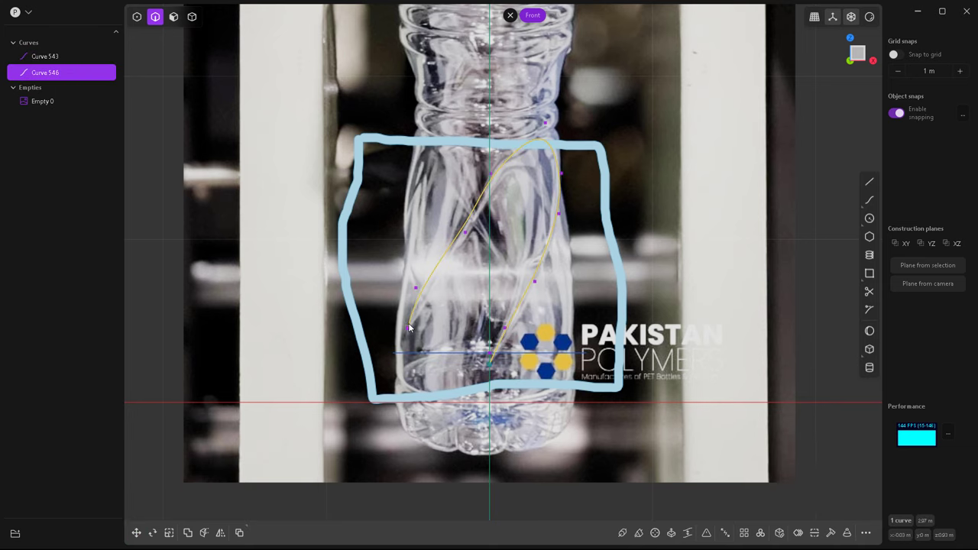
key("1")
key("Escape")
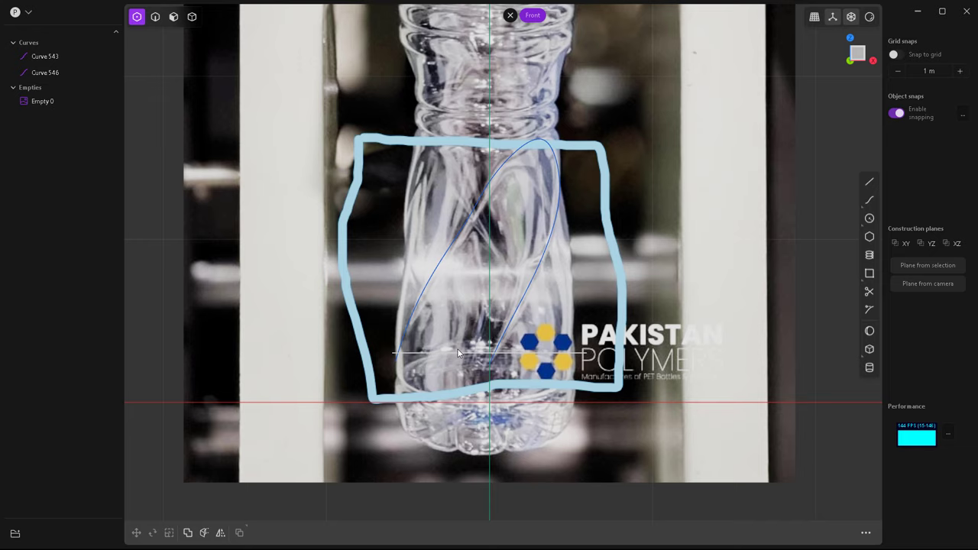
key("2")
left_click(81, 101)
scroll(500, 260, "up", 2)
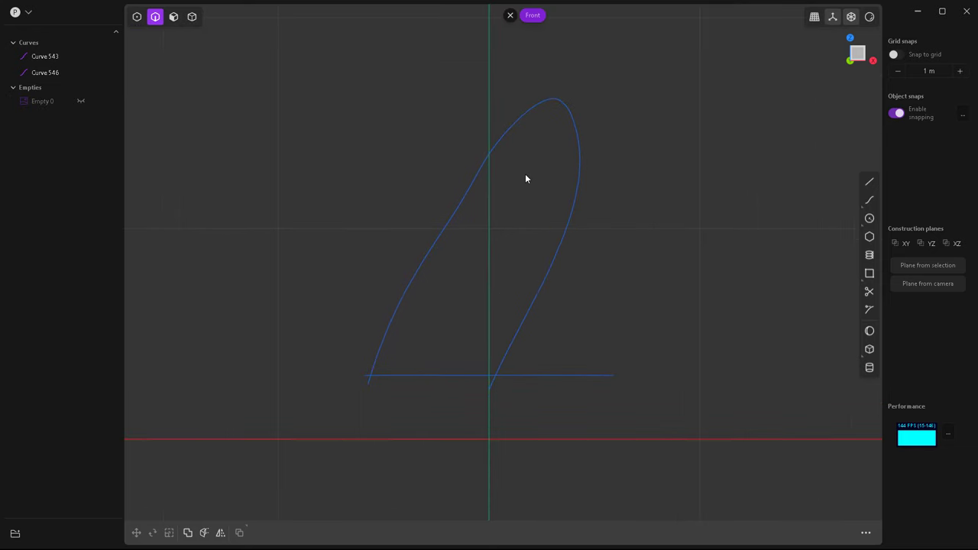
Reshape the loop curve's tip and right side by moving its control points so the side narrows and its lower part straightens.
key("1")
left_click_drag(559, 89, 559, 83)
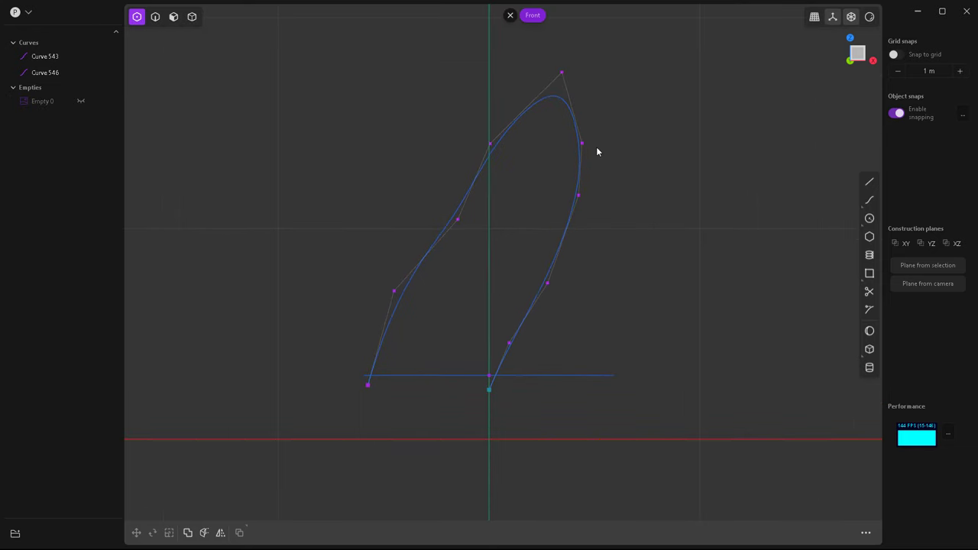
left_click_drag(583, 151, 574, 216)
left_click_drag(547, 285, 543, 286)
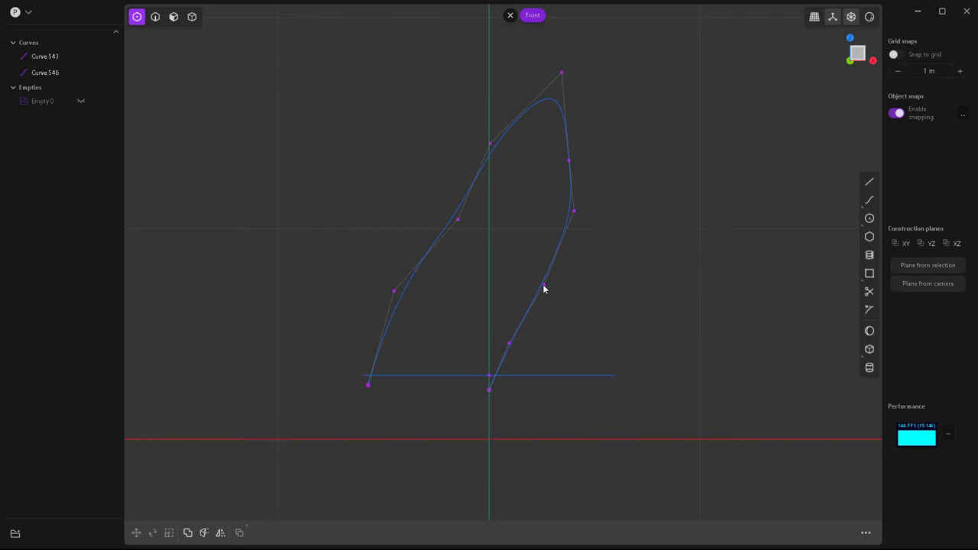
left_click_drag(510, 346, 524, 334)
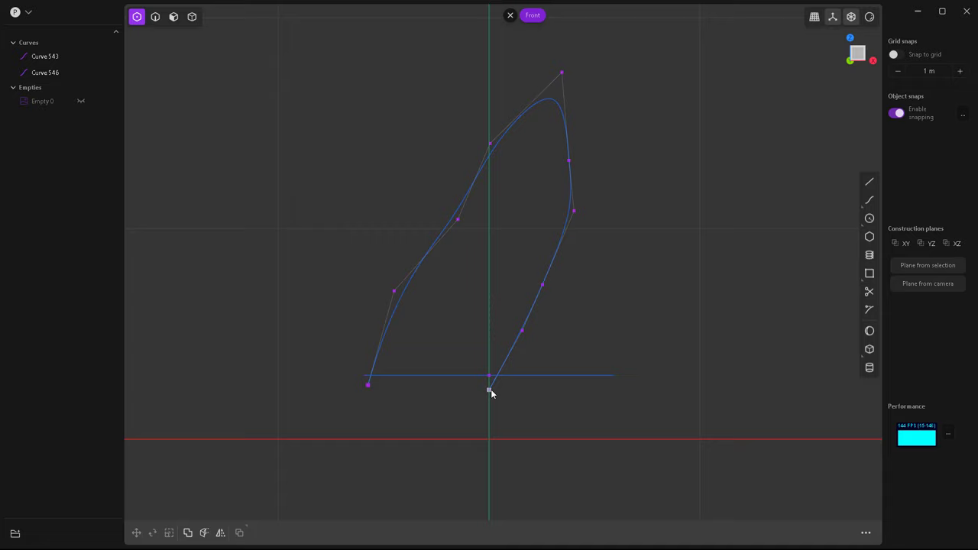
Straighten the loop curve's left side, extend its lower end past the circle and lower the tip by adjusting control points.
left_click_drag(396, 294, 406, 300)
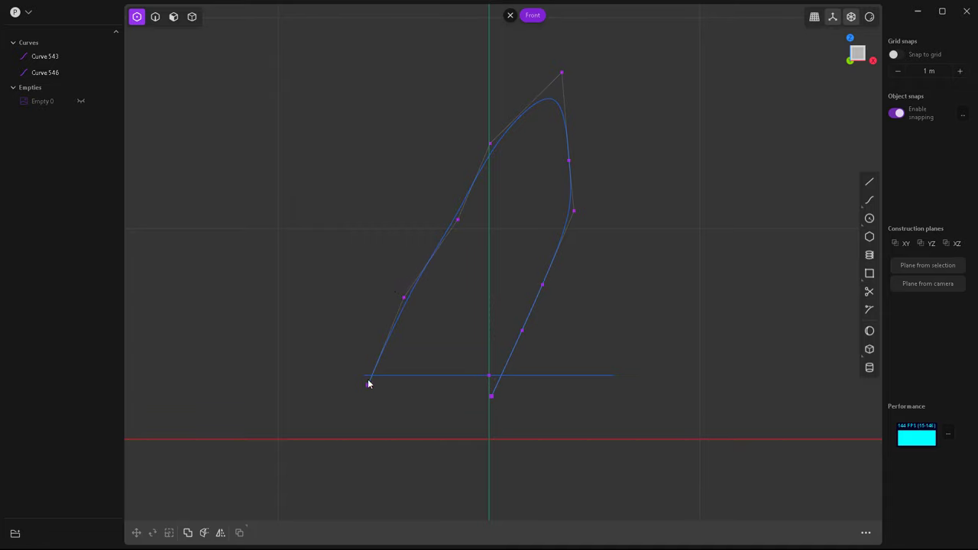
left_click_drag(369, 384, 374, 393)
left_click_drag(404, 298, 410, 300)
left_click_drag(457, 221, 454, 217)
left_click_drag(491, 145, 501, 143)
left_click_drag(562, 73, 557, 92)
mouse_move(570, 161)
left_mouse_down()
mouse_move(586, 142)
mouse_move(566, 159)
left_mouse_up()
left_click_drag(411, 300, 417, 300)
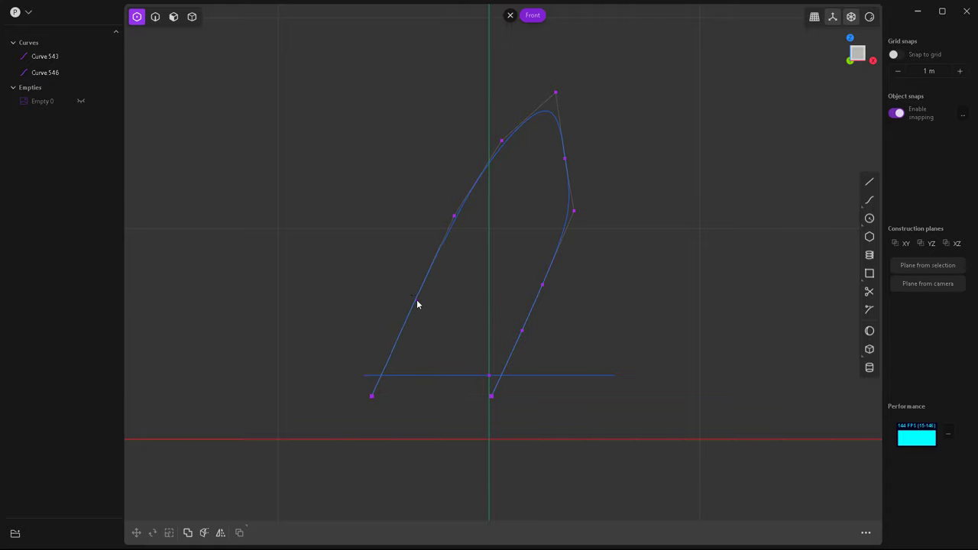
left_click_drag(455, 216, 461, 216)
Move the loop curve about -2.17 m along Y, away from the circle.
scroll(512, 299, "down", 1)
key("2")
scroll(504, 263, "down", 2)
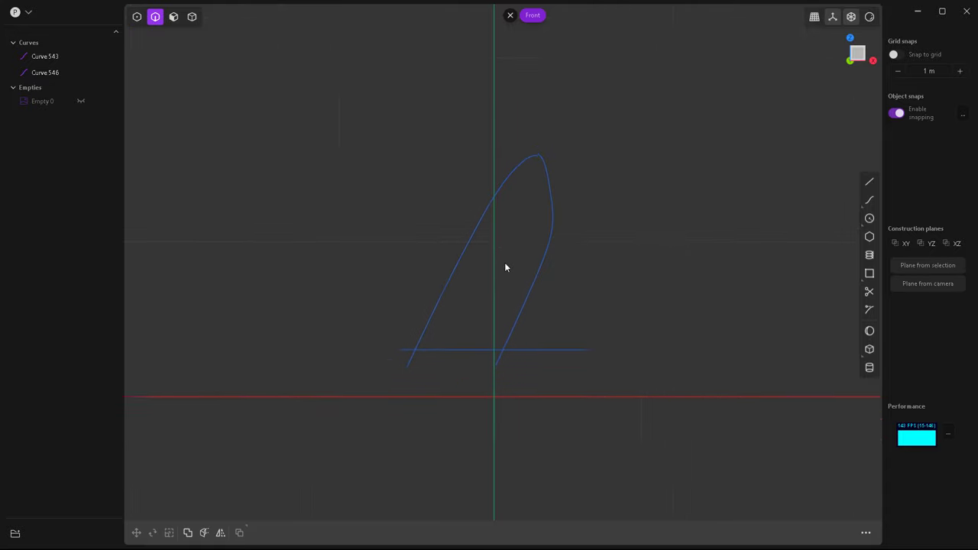
scroll(503, 261, "up", 2)
left_click(558, 242)
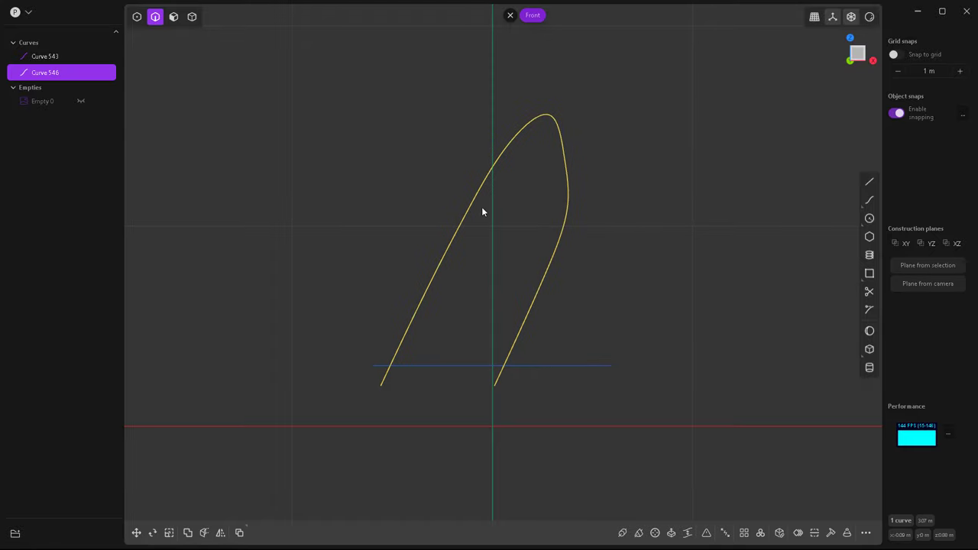
middle_click_drag(483, 212, 511, 164)
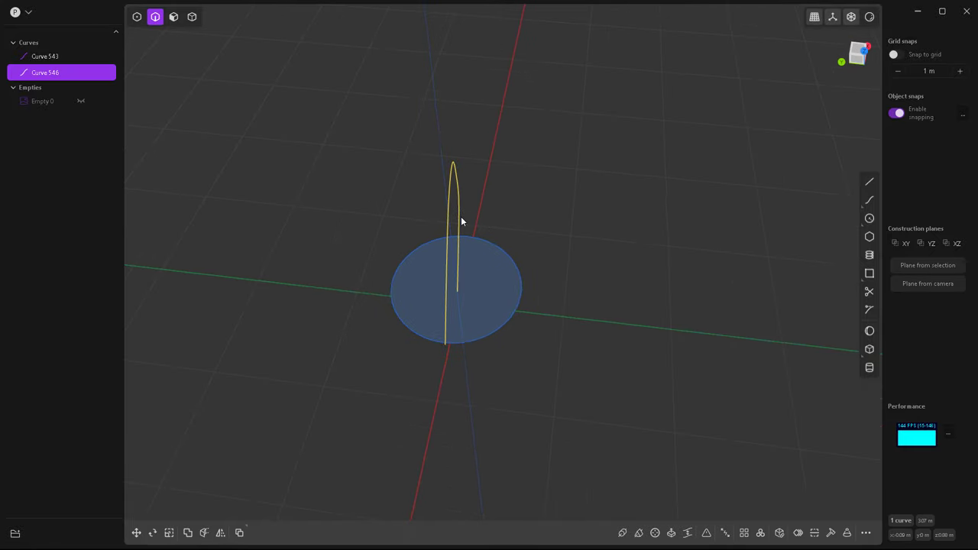
key("g")
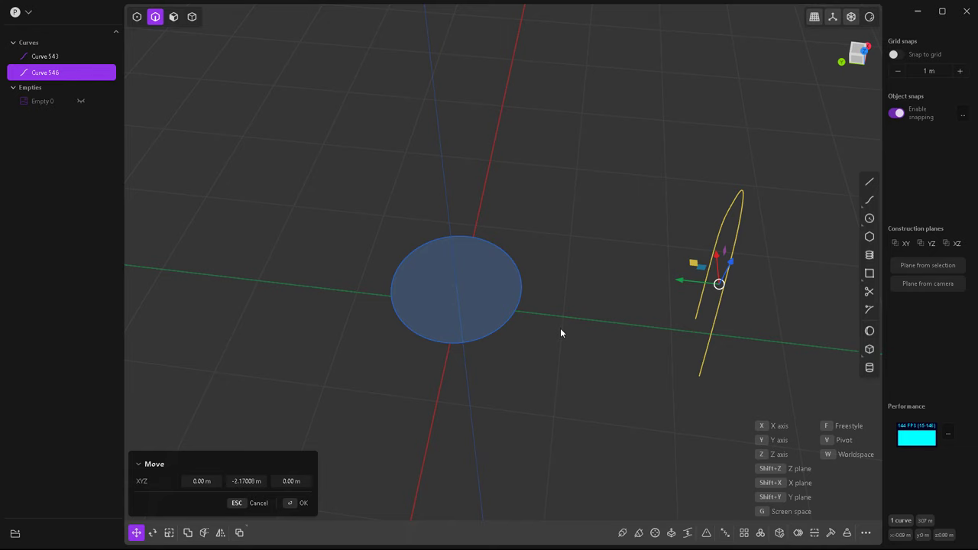
left_click(560, 328)
Offset the circle inward by about 0.04 m in top view to create a second concentric circle.
left_click(517, 310)
middle_click_drag(555, 298, 560, 344)
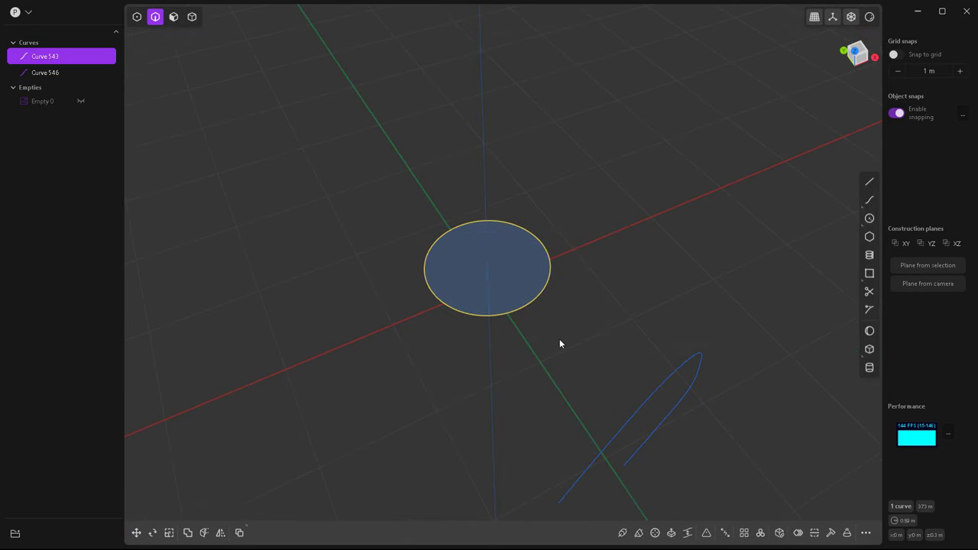
key("KP_7")
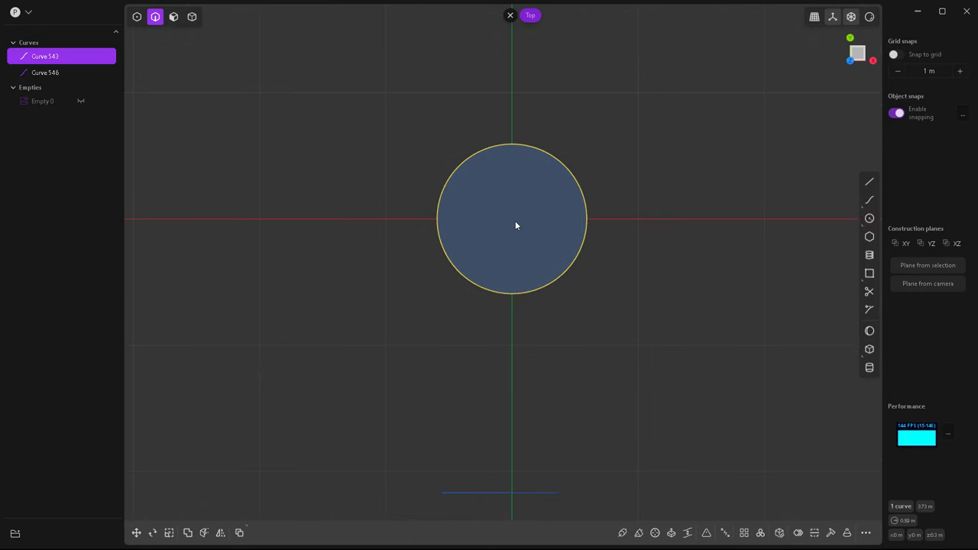
scroll(520, 222, "up", 2)
key("o")
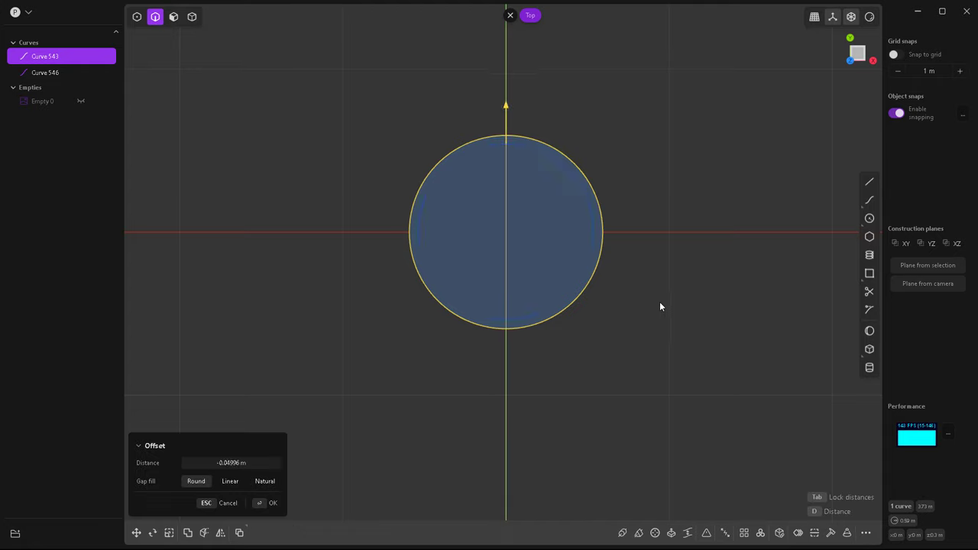
left_click(645, 300)
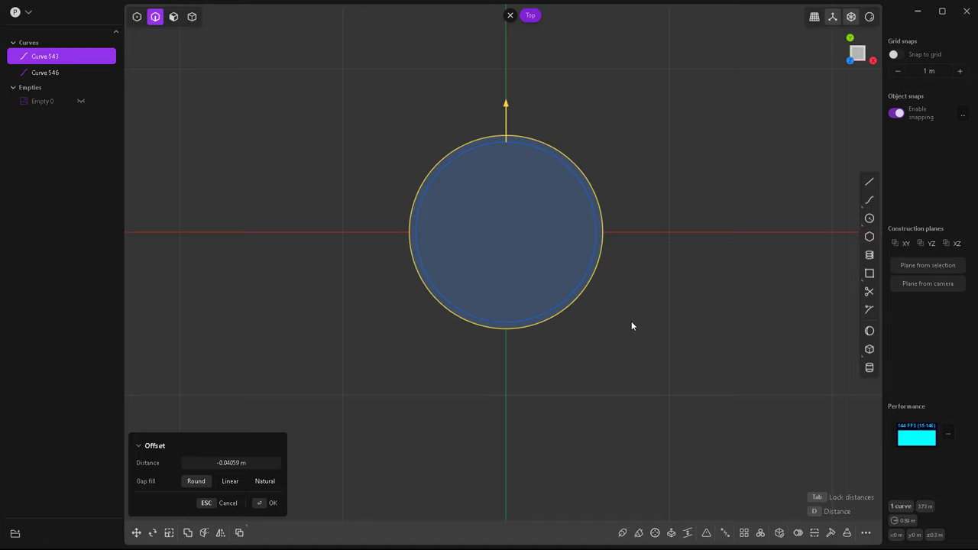
right_click(631, 321)
Turn on grid snapping and draw a diagonal line about 1.41 m long from the circle centre to the grid point at X 1 m, Y -1 m.
scroll(532, 208, "down", 3)
middle_click_drag(532, 208, 531, 244, "shift")
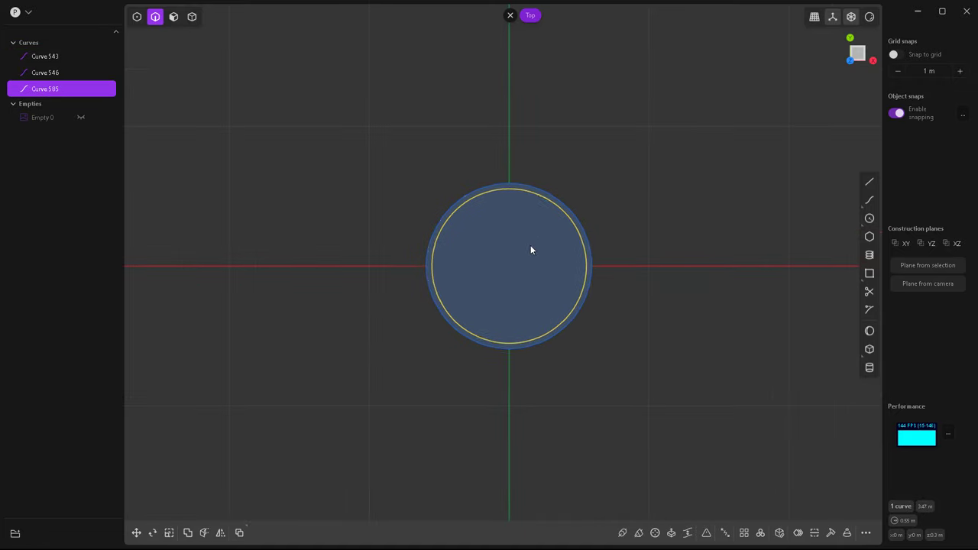
left_click(869, 181)
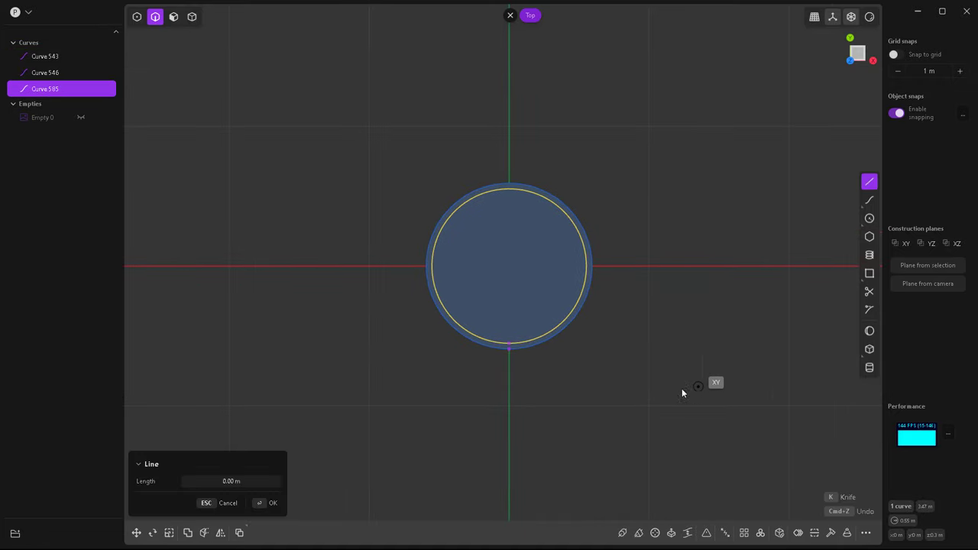
left_click(510, 268)
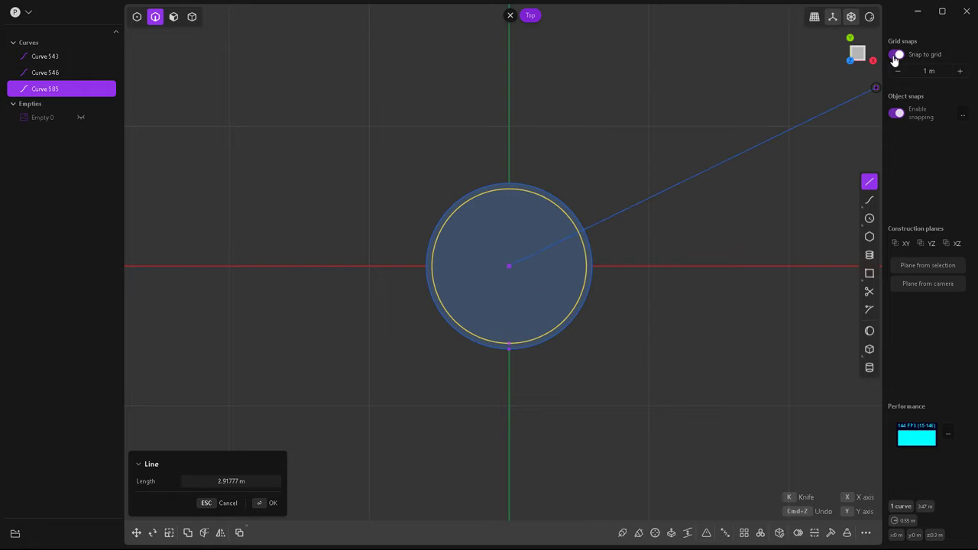
left_click(649, 407)
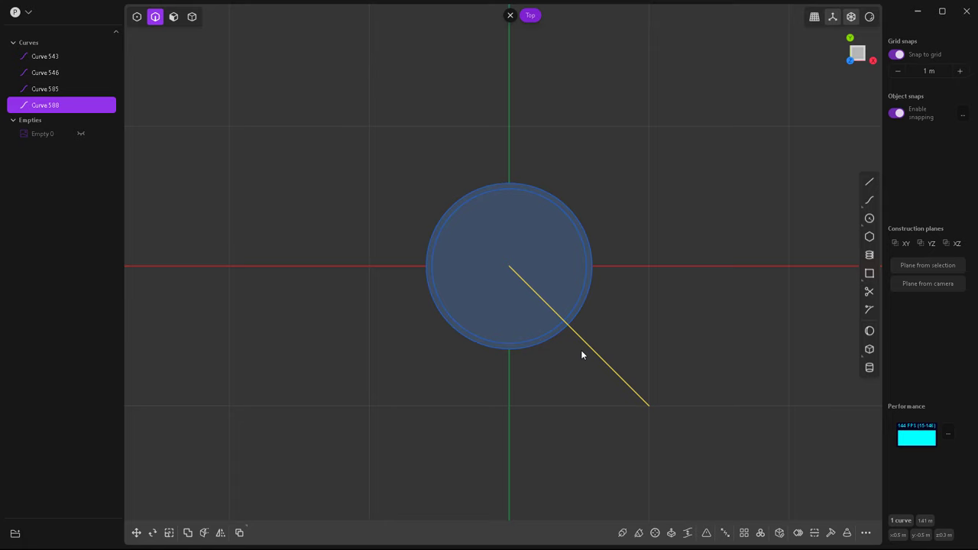
Mirror the diagonal line along X to form a V, and raise both lines vertically above the circles.
left_click(221, 533)
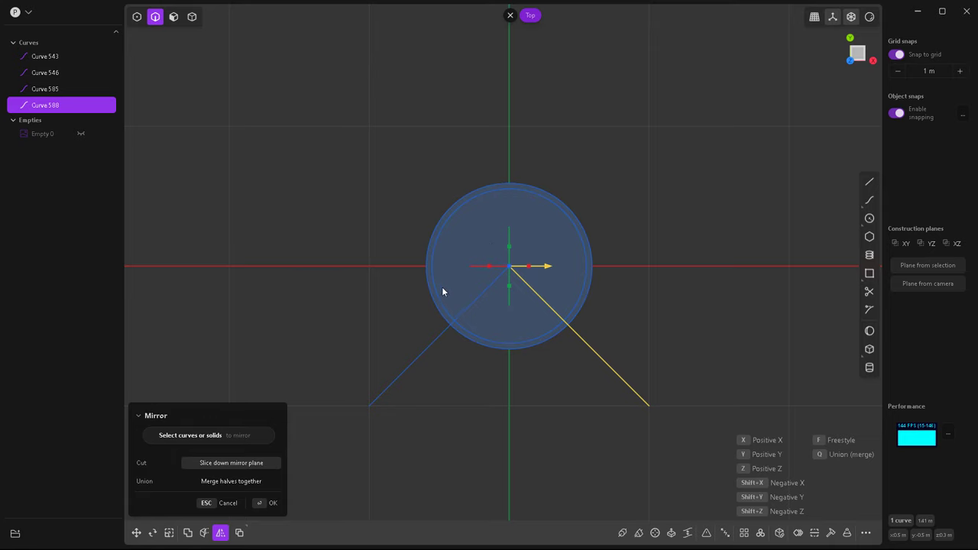
right_click(570, 331)
middle_click_drag(570, 332, 486, 269)
left_click(454, 395)
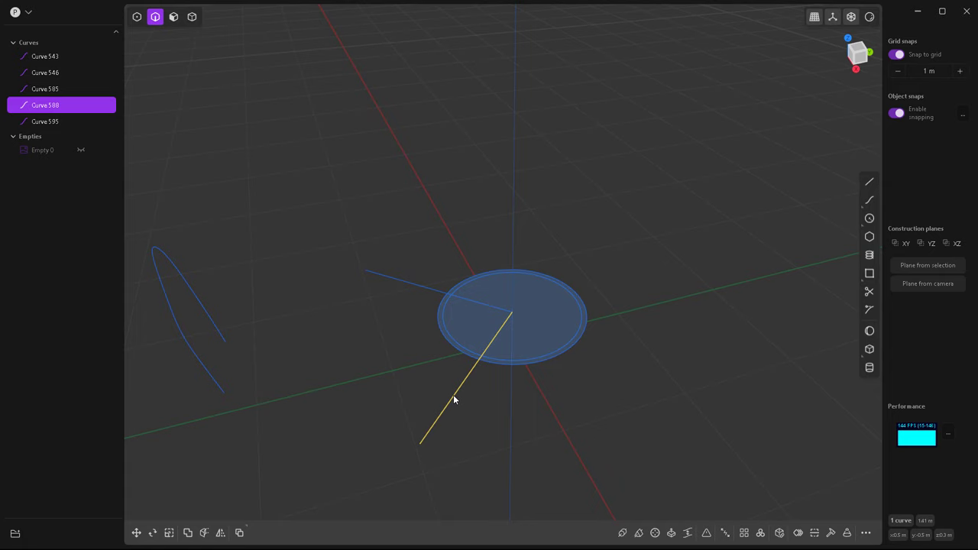
left_click(435, 291, "shift")
middle_click_drag(448, 335, 396, 304)
key("g")
left_click_drag(448, 289, 467, 130)
right_click(449, 263)
Cut the outer circle with the two V lines using Cut Curve, and delete the large arc outside the V.
left_click(446, 260)
middle_click_drag(446, 260, 395, 298)
right_click_drag(546, 258, 586, 247)
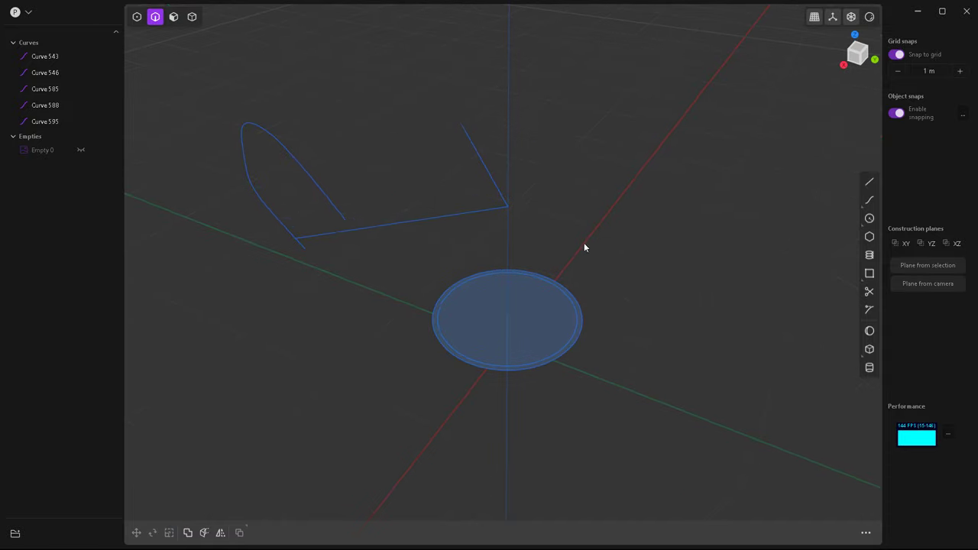
left_click(550, 280)
left_click(862, 533)
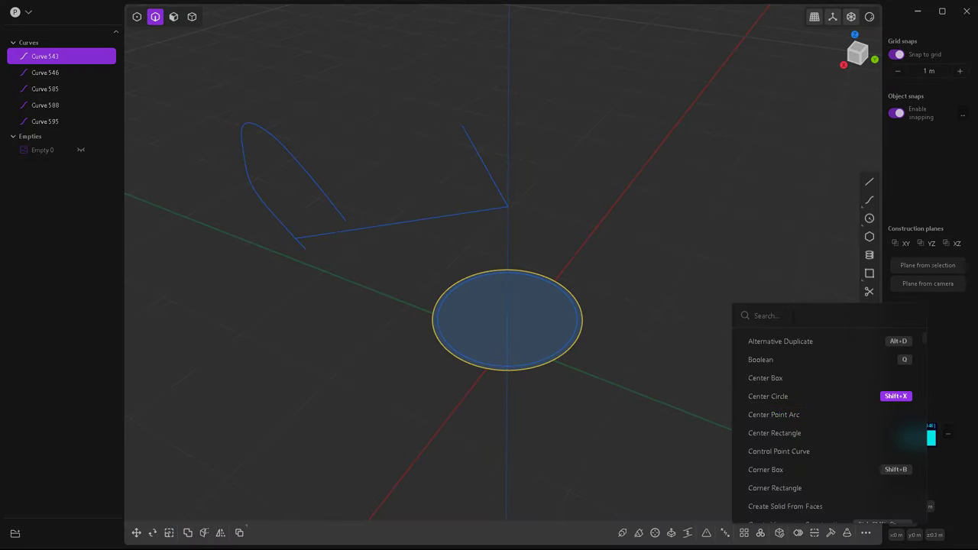
type("curve")
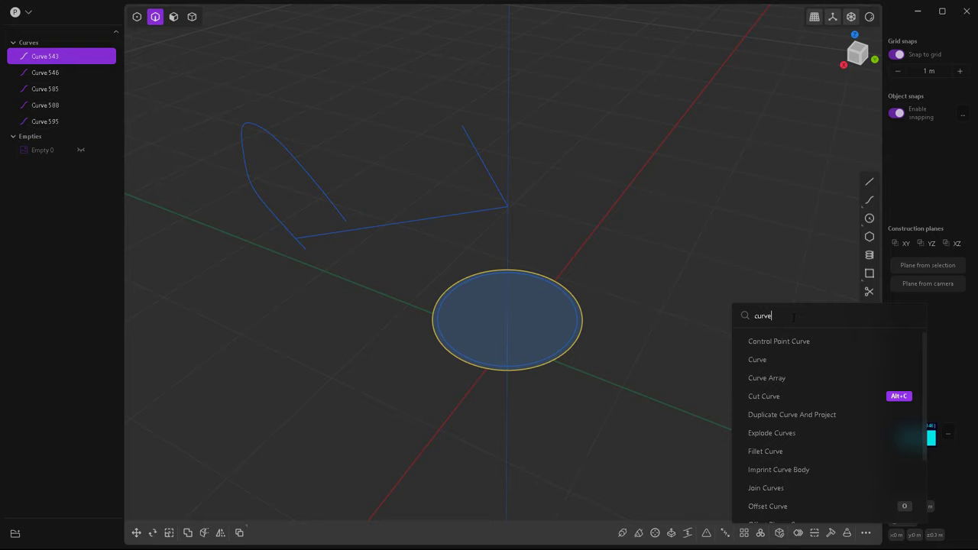
left_click(769, 397)
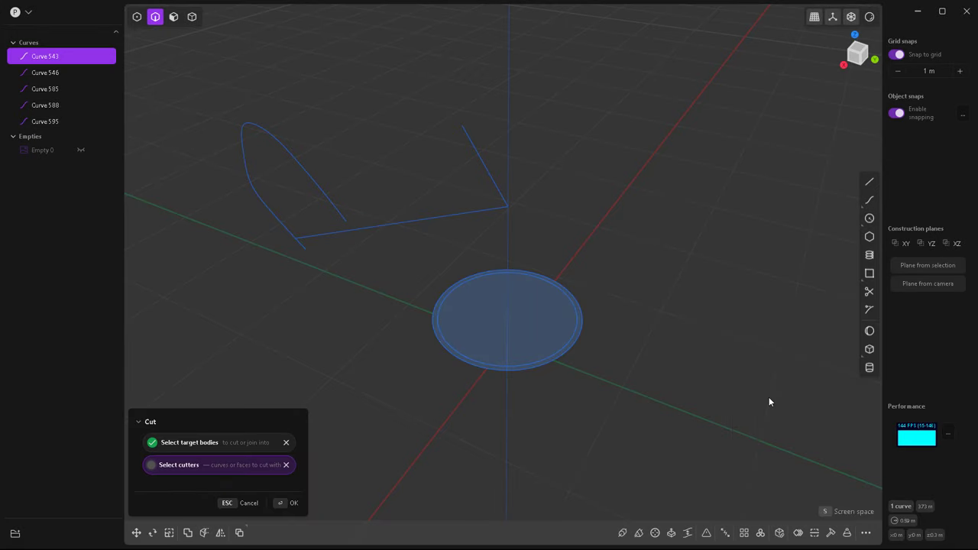
left_click(408, 221)
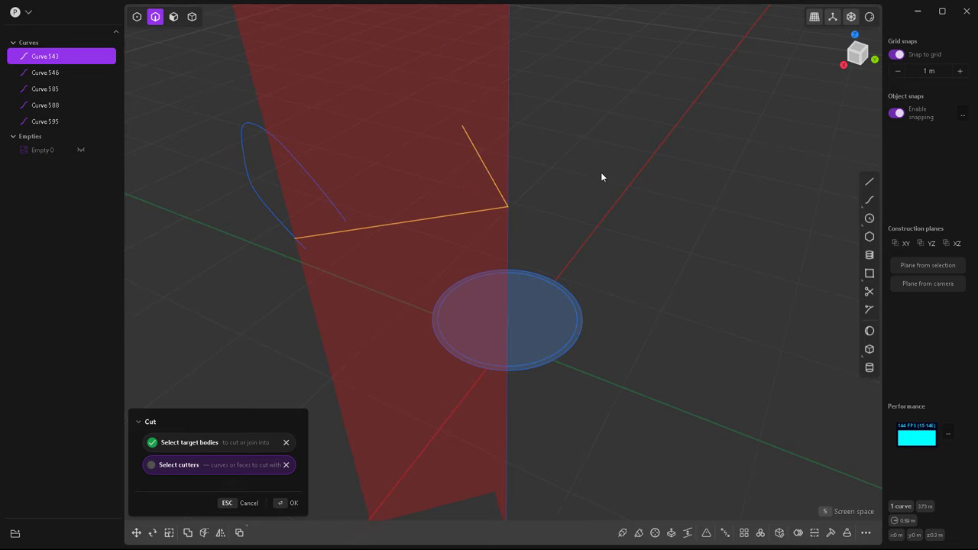
key("Return")
left_click(580, 307)
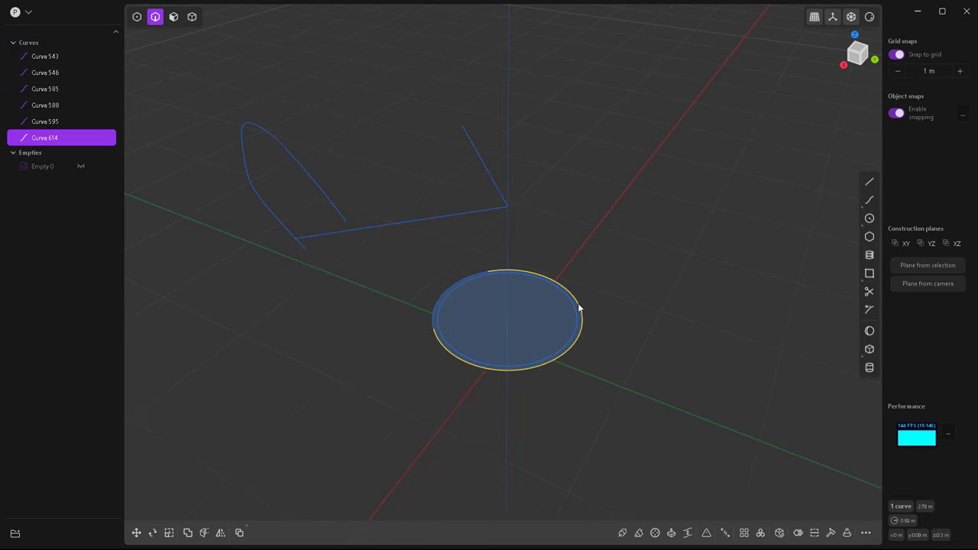
key("Delete")
Cut the remaining inner circle with the same two V lines and delete its large arc outside the V.
left_click(558, 290)
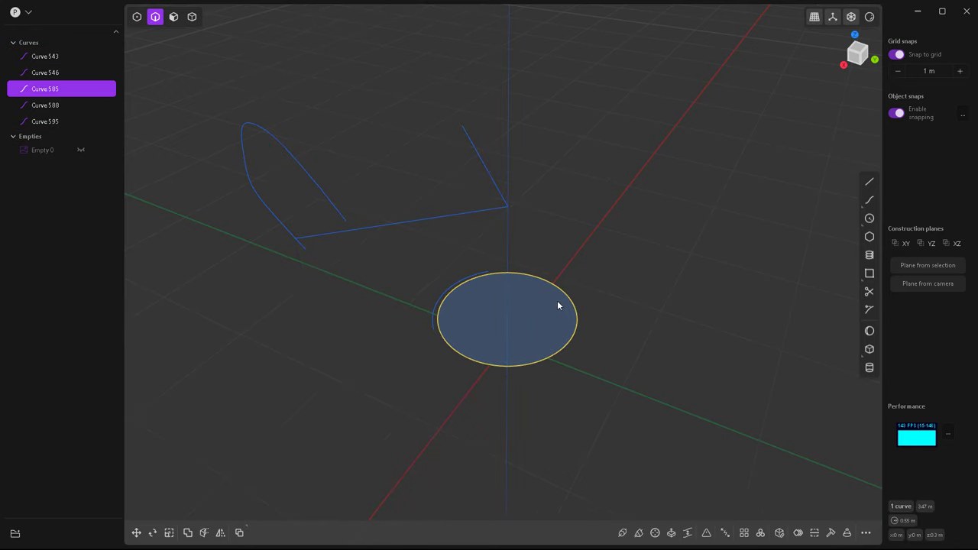
left_click(865, 535)
type("cut")
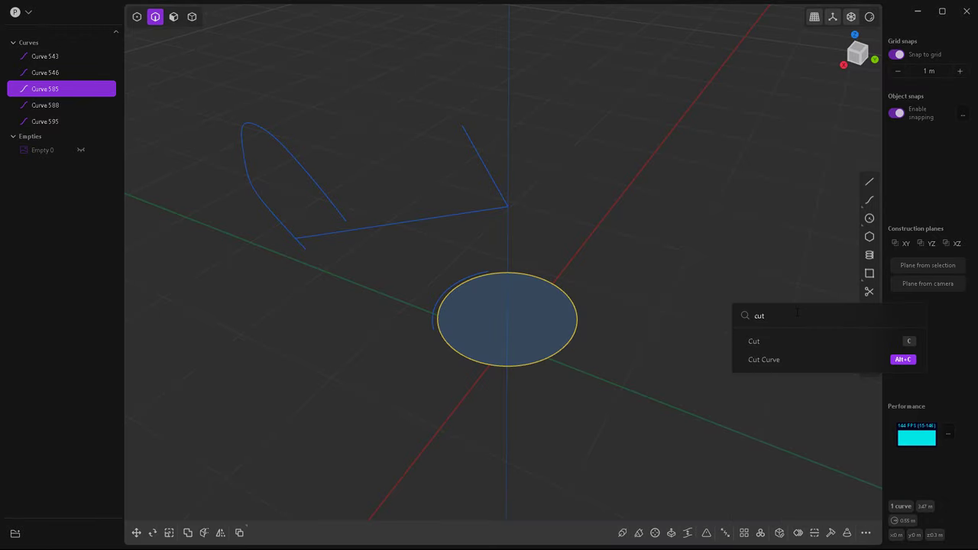
left_click(773, 361)
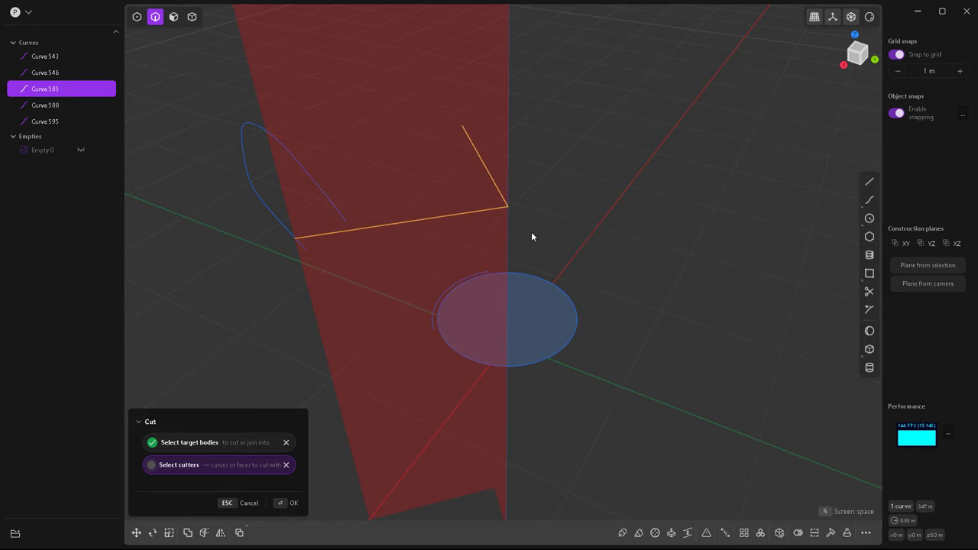
key("Return")
left_click(557, 288)
key("Delete")
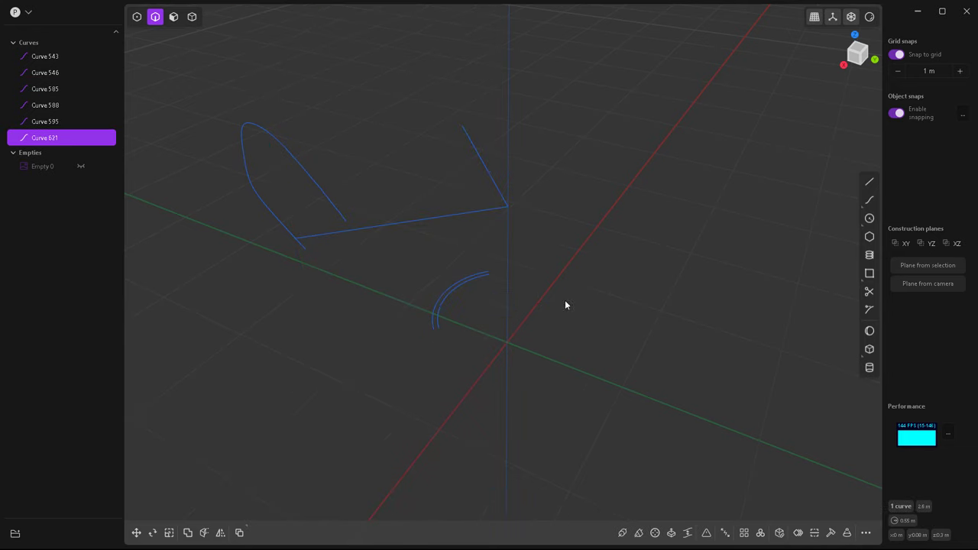
Move the inner arc 1 m up along Z.
left_click(450, 300)
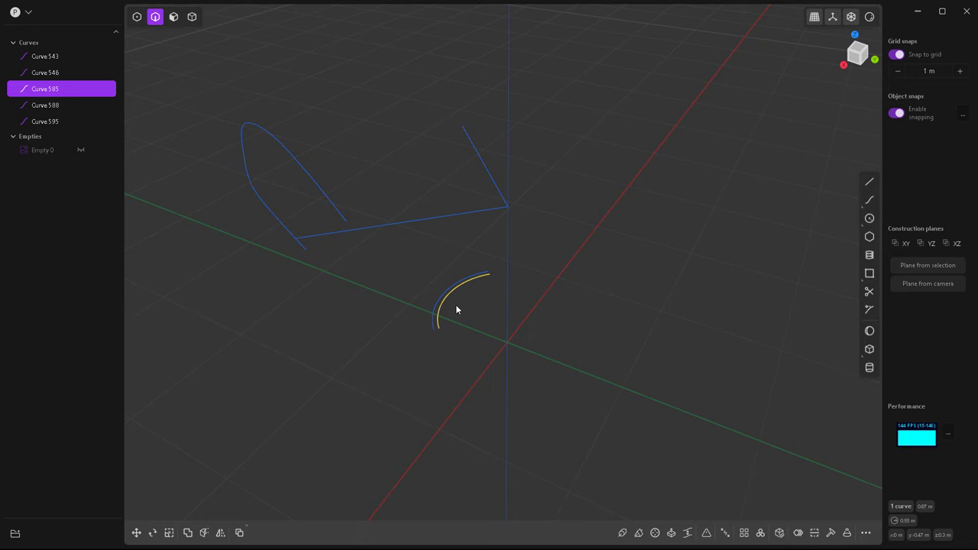
middle_click_drag(456, 307, 532, 287)
key("g")
left_click_drag(449, 286, 456, 197)
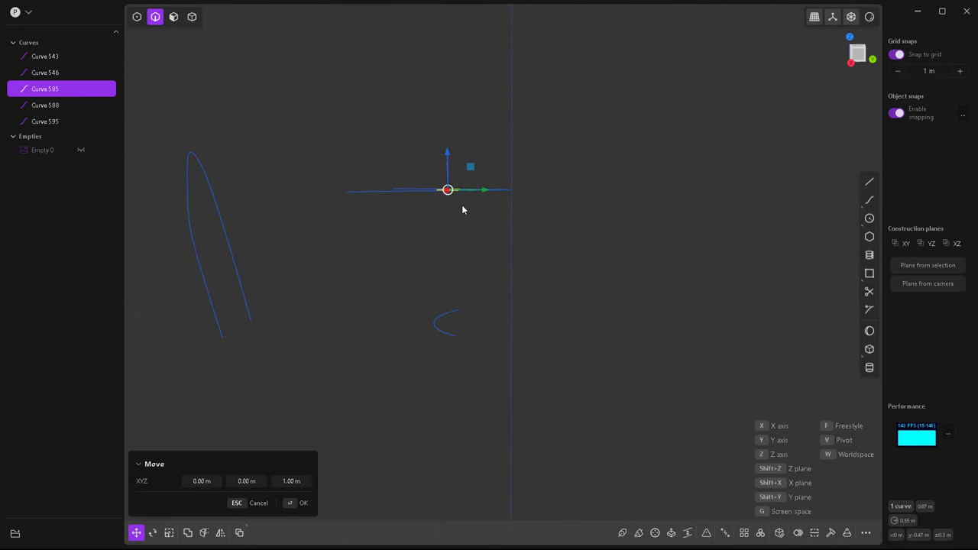
middle_click_drag(462, 207, 494, 314)
key("Return")
Delete both straight lines of the V.
left_click(486, 226)
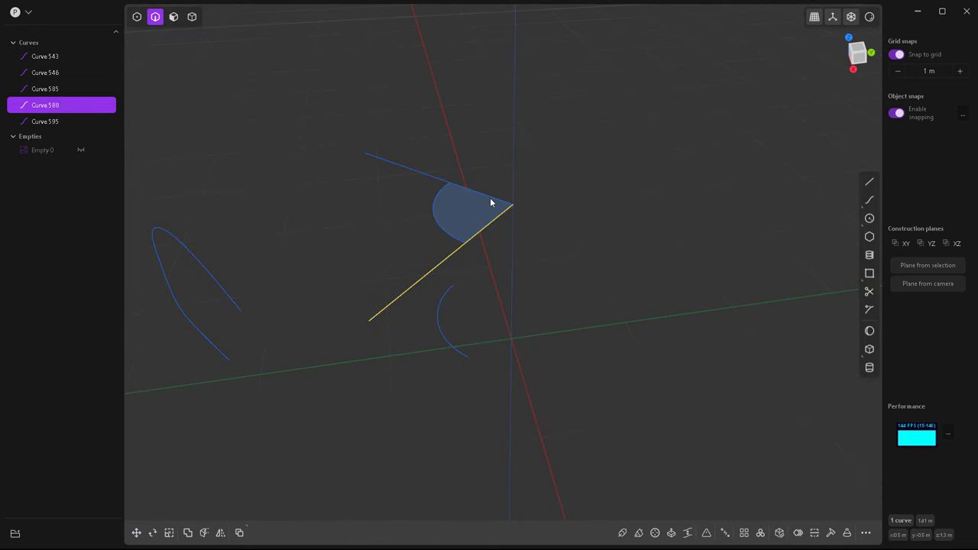
key("Delete")
middle_click_drag(496, 219, 490, 303)
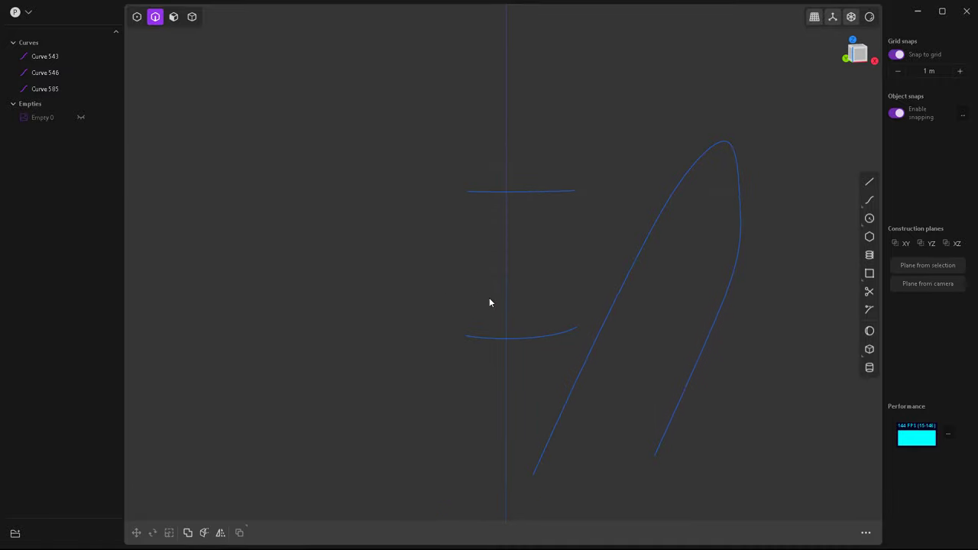
Loft a surface between the upper and lower arcs.
left_click(532, 194)
left_click(554, 332)
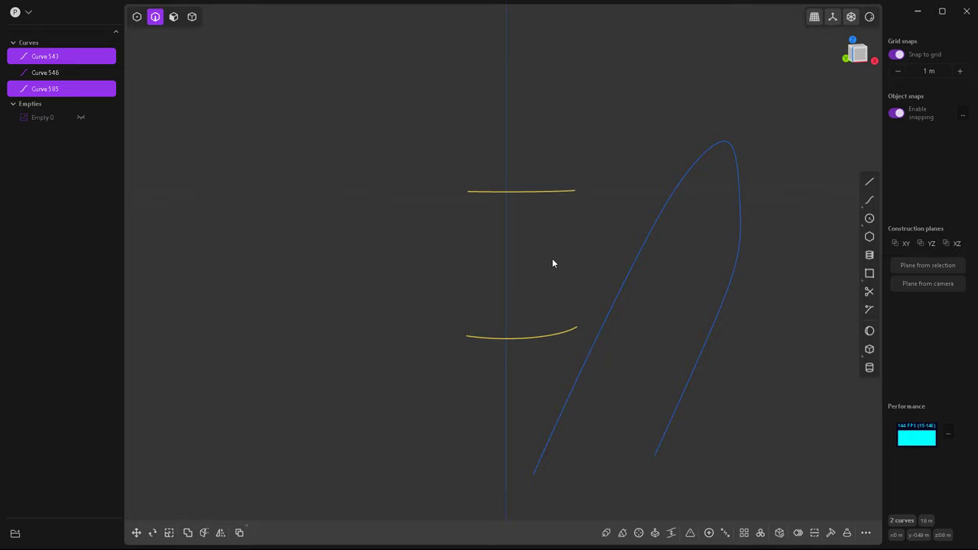
key("l")
mouse_move(548, 279)
middle_mouse_down()
mouse_move(410, 315)
mouse_move(496, 323)
mouse_move(581, 306)
middle_mouse_up()
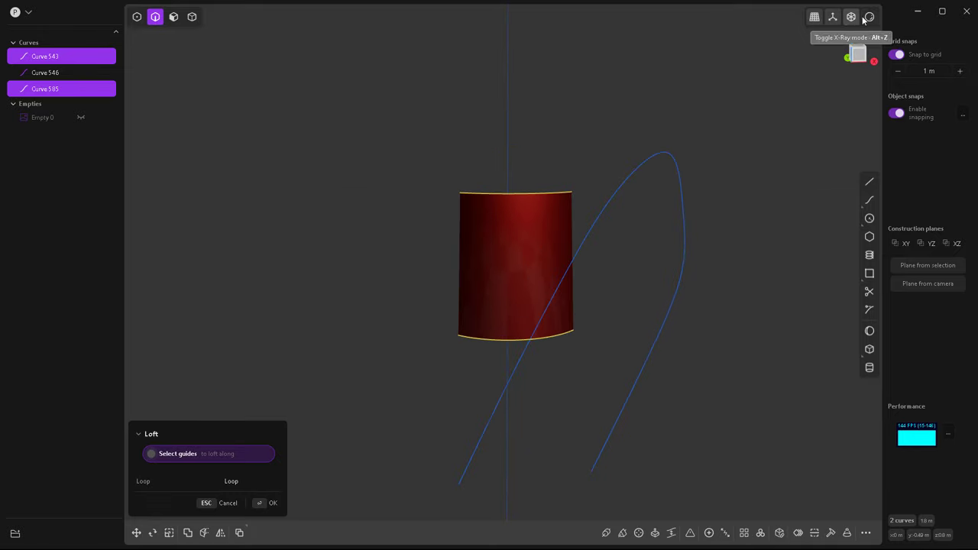
Change the viewport shading to the two-tone grey and purple material.
left_click(869, 18)
left_click(847, 99)
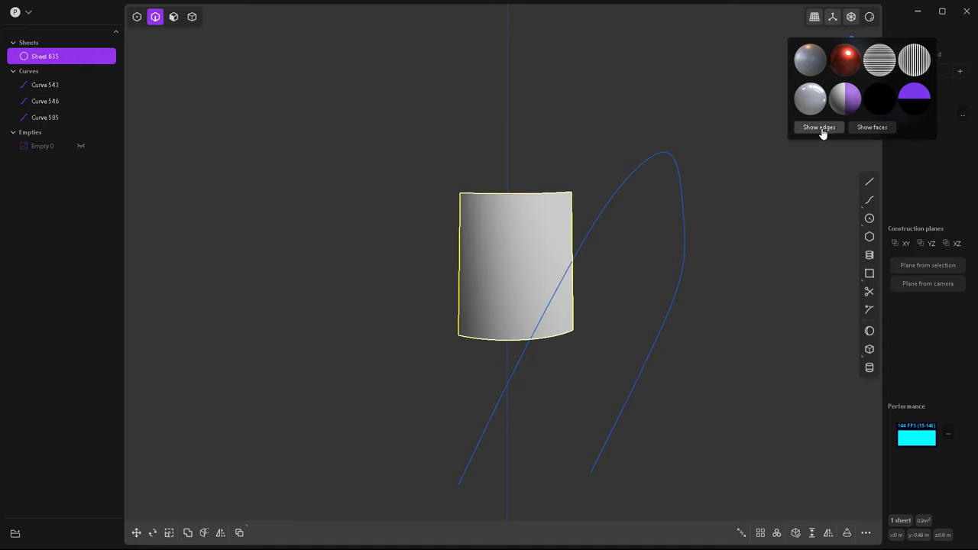
left_click(799, 194)
Delete the upper and lower arc curves used for the loft, keeping the sheet.
middle_click_drag(472, 246, 511, 258)
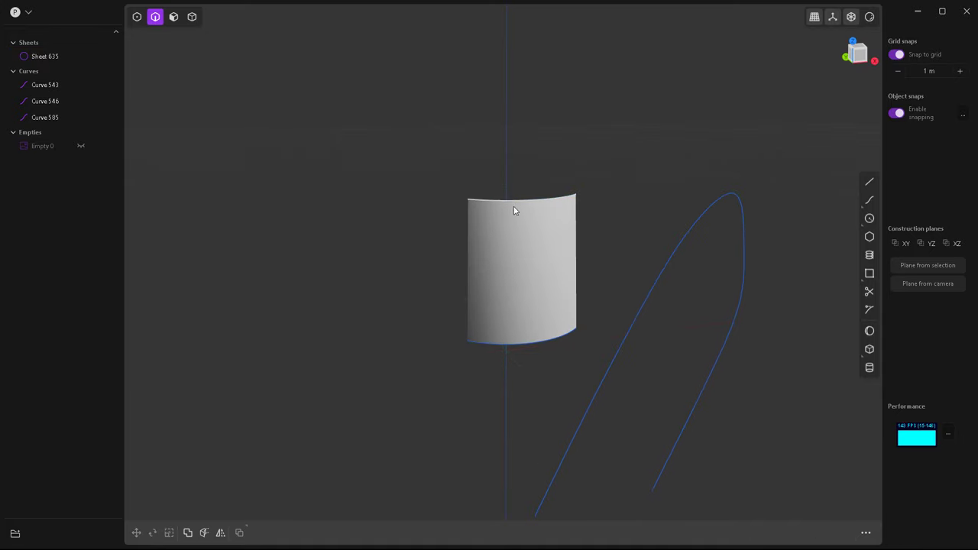
left_click(507, 344)
left_click(535, 200)
key("Delete")
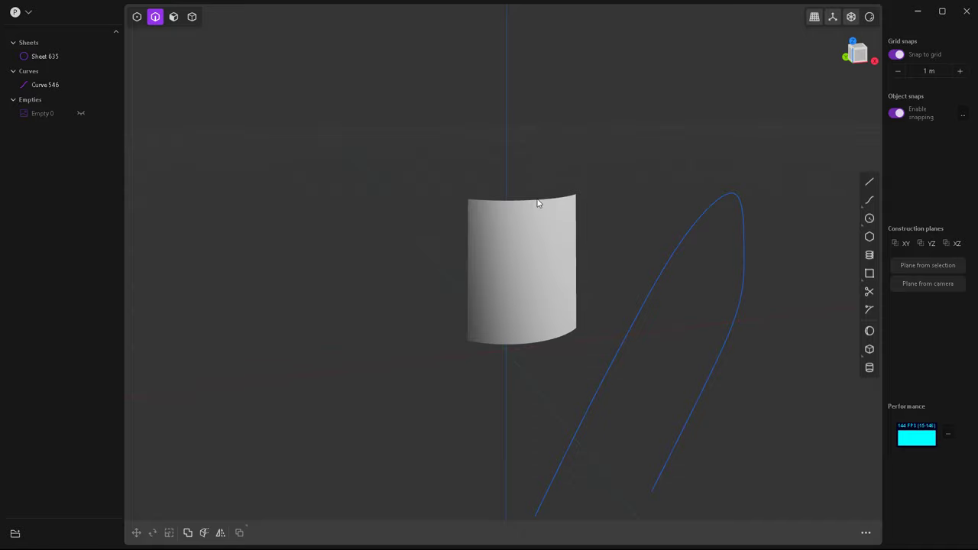
In front view, extend the sheet's upper edge linearly by about 0.28 m, past the top of the loop curve.
key("KP_1")
scroll(513, 339, "up", 4)
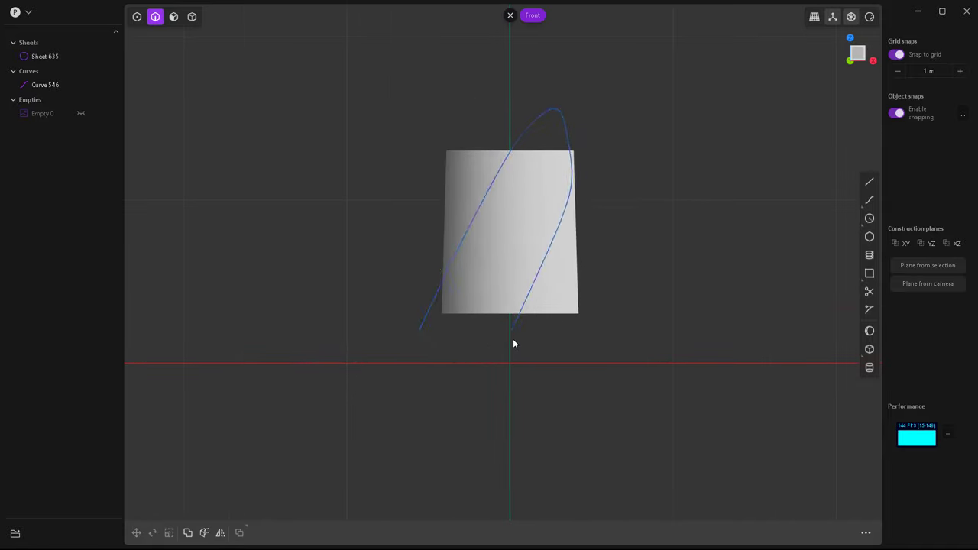
left_click(543, 119)
key("e")
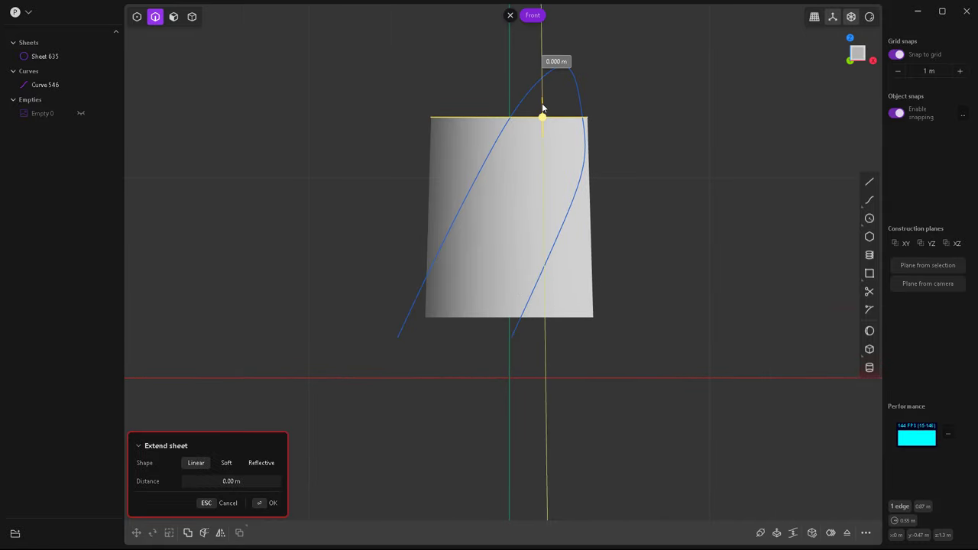
left_click_drag(544, 119, 559, 61, "ctrl")
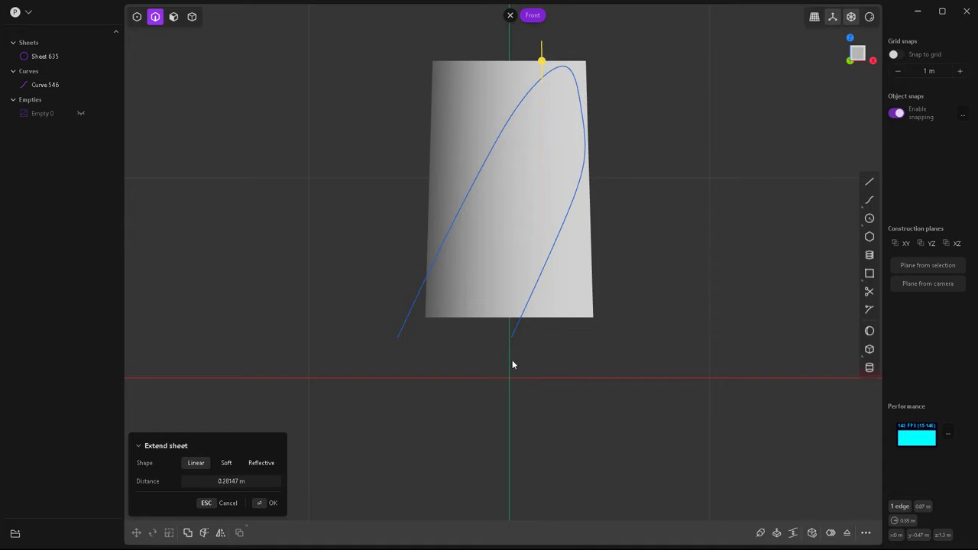
key("Return")
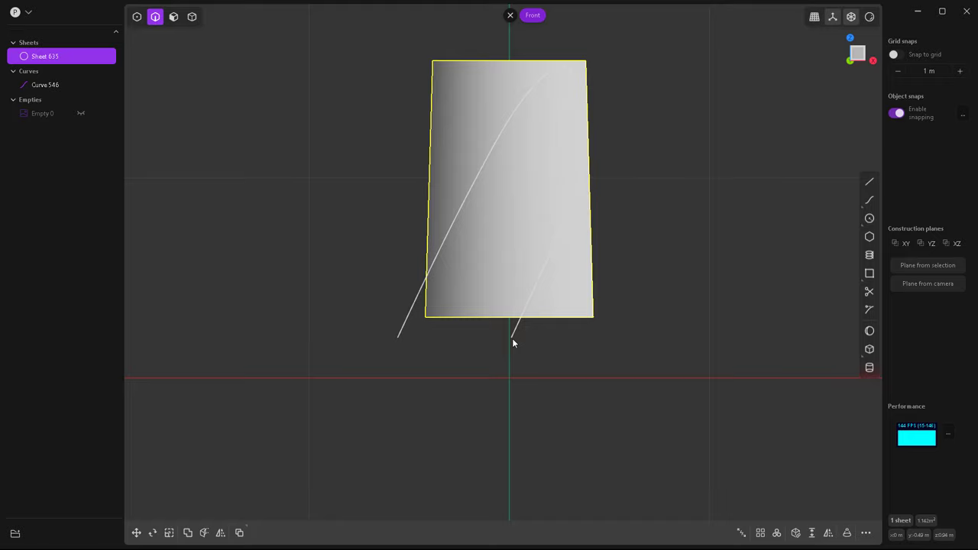
Scale the loop curve uniformly to about 0.937, pivoting on its lower end near the centre axis.
left_click(513, 336)
key("s")
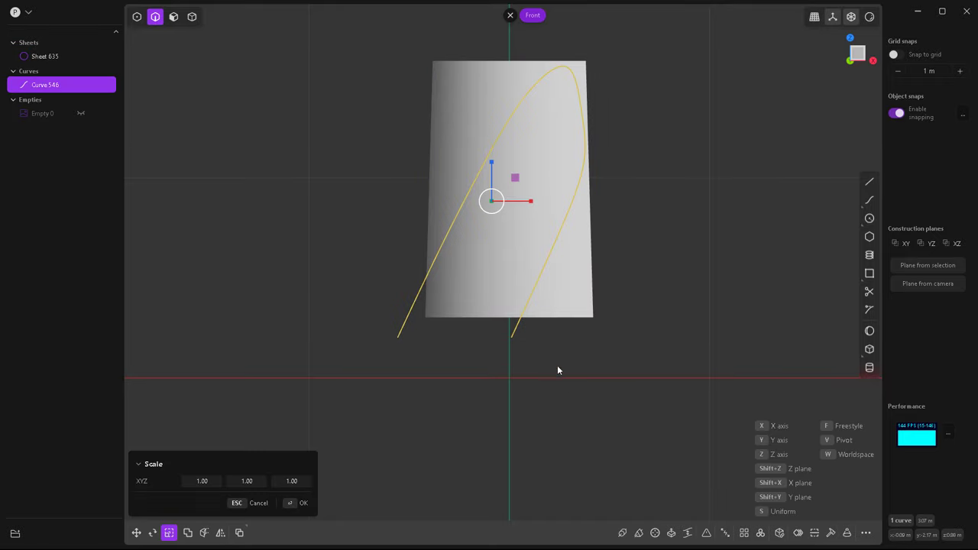
key("v")
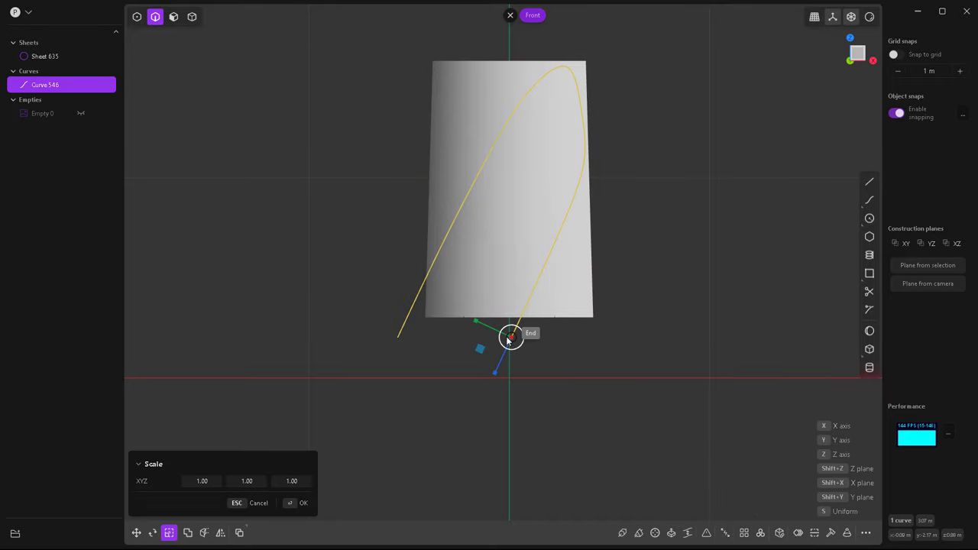
left_click(511, 337)
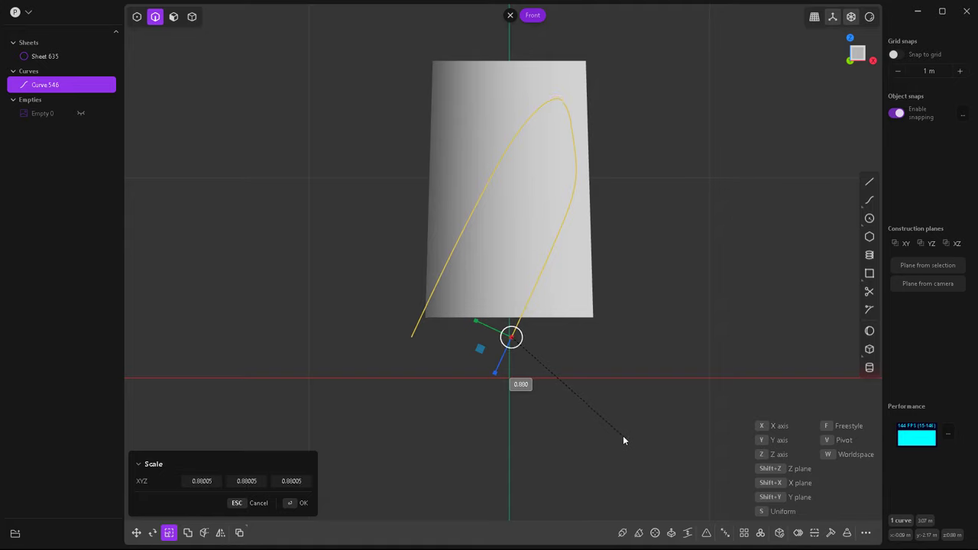
left_click(631, 442)
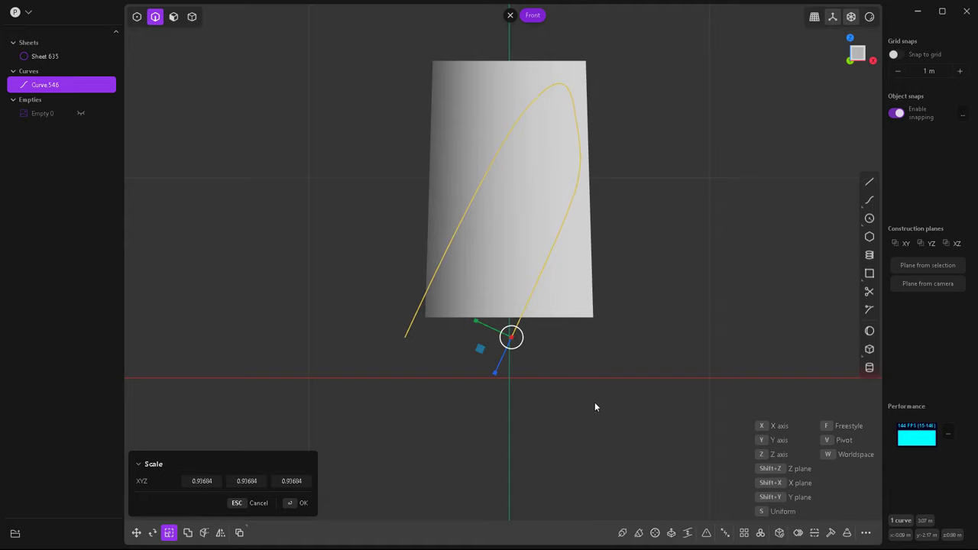
right_click(599, 399)
Scale the loop curve down slightly, pivoting on its uppermost point so its ends sit just below the sheet.
key("s")
key("v")
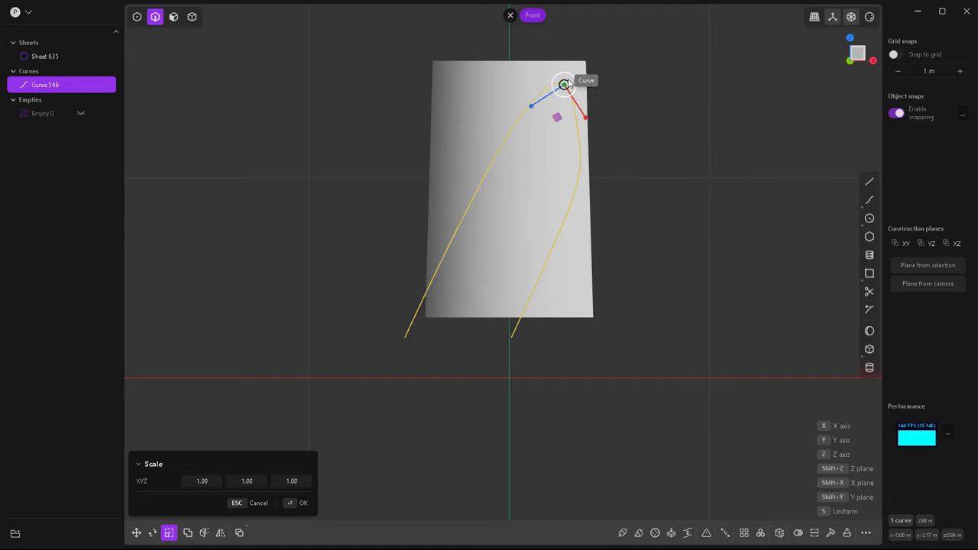
left_click(566, 84)
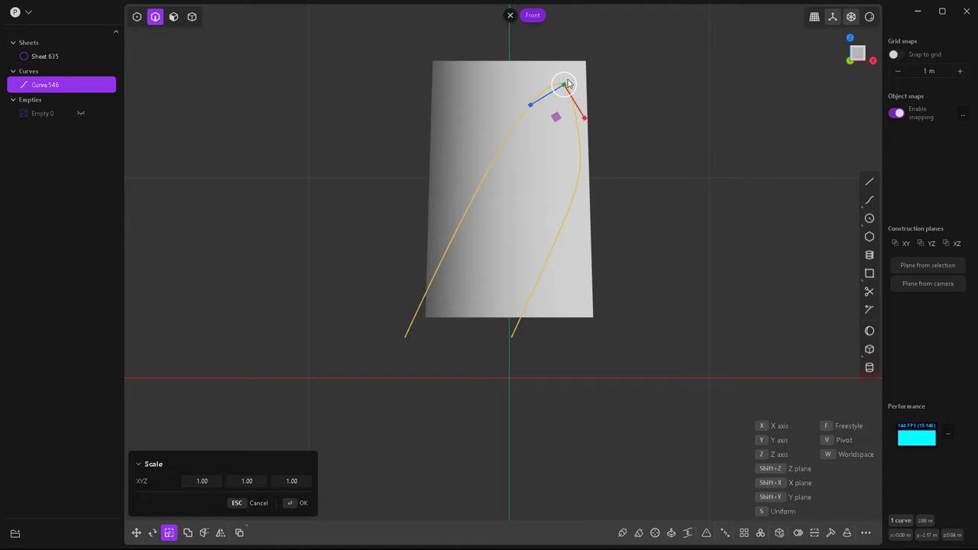
left_click(730, 329)
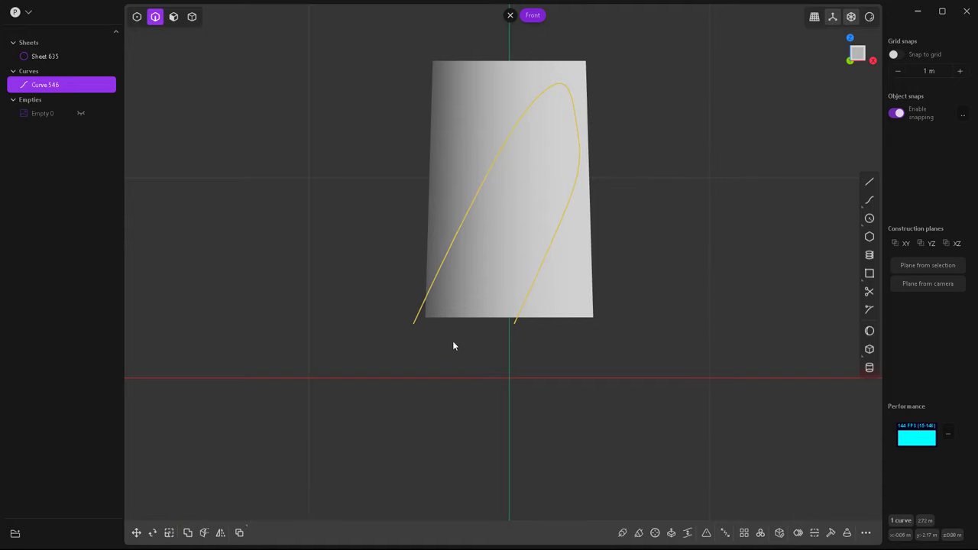
Reshape the loop curve by shifting its outer end and the control points along its long side and tip inward.
key("1")
left_click(414, 324)
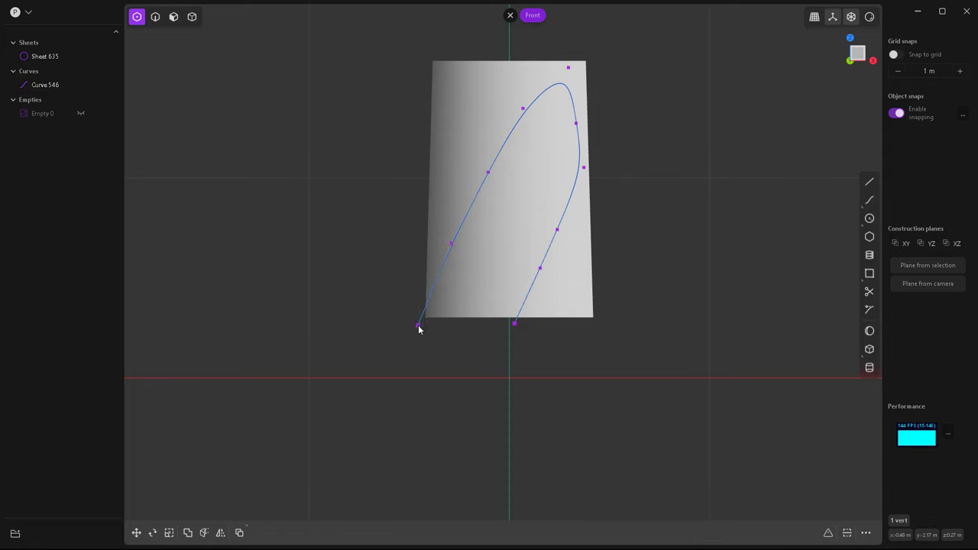
left_click_drag(451, 243, 461, 247)
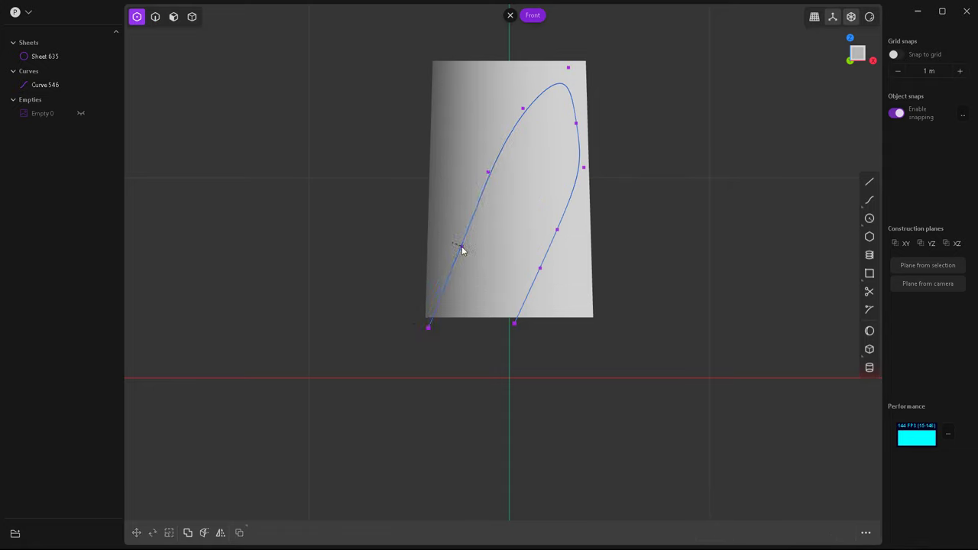
left_click_drag(490, 177, 501, 178)
left_click_drag(524, 111, 533, 117)
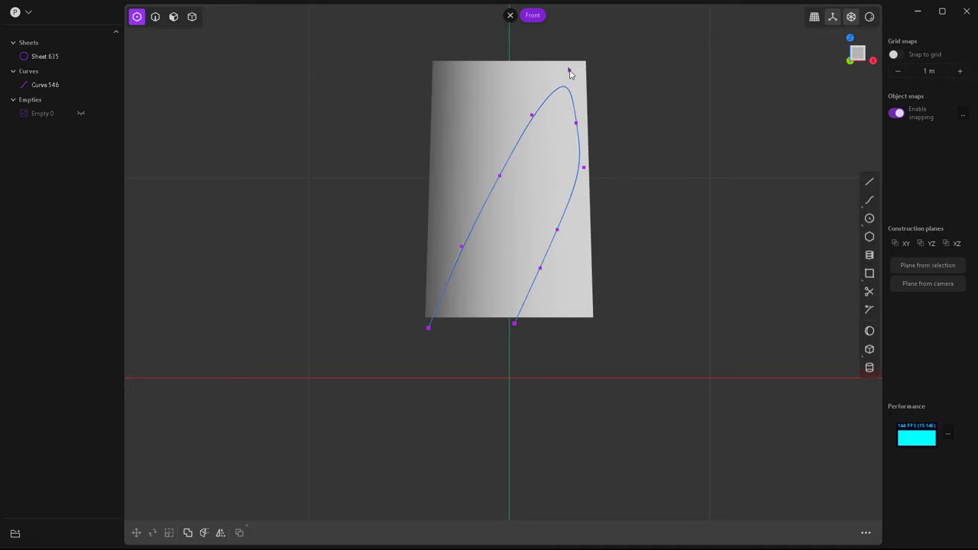
left_click(494, 176)
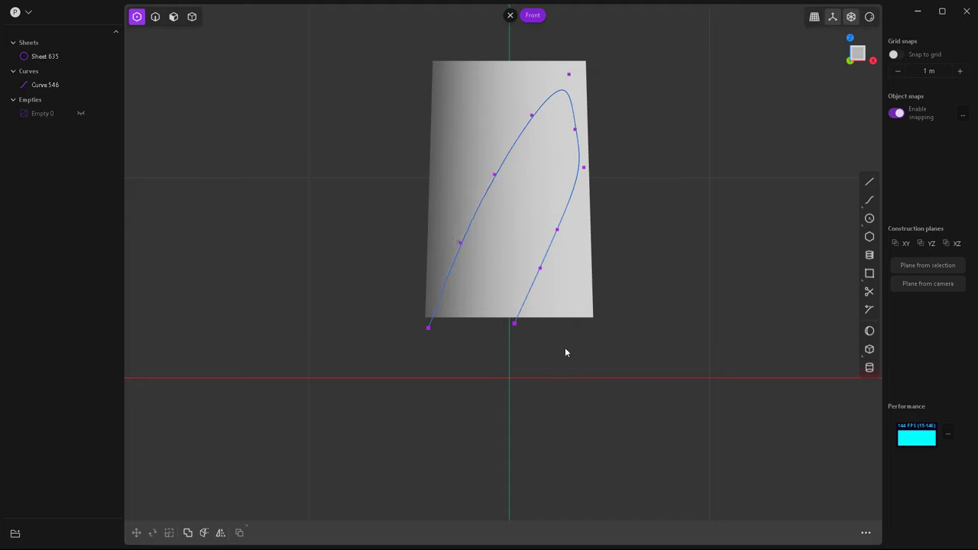
key("2")
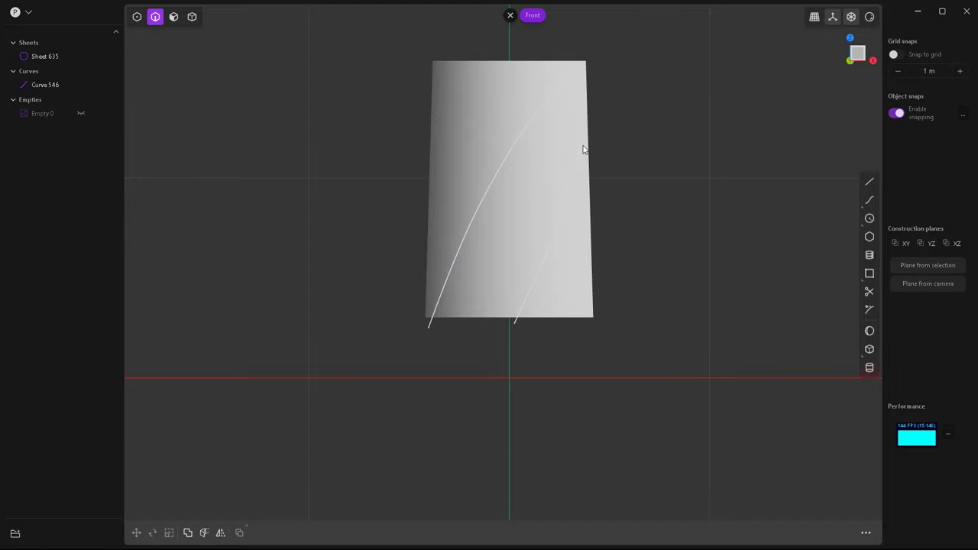
Imprint the loop curve onto the curved sheet using the Vector method with direction 0, -1, 0.
left_click(579, 139)
middle_click_drag(476, 259, 493, 284)
scroll(494, 286, "down", 5)
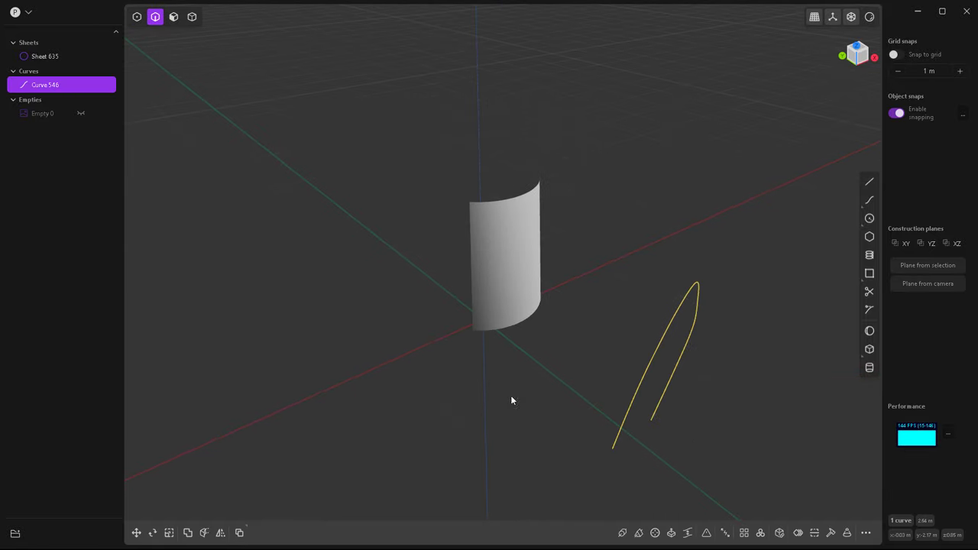
key("i")
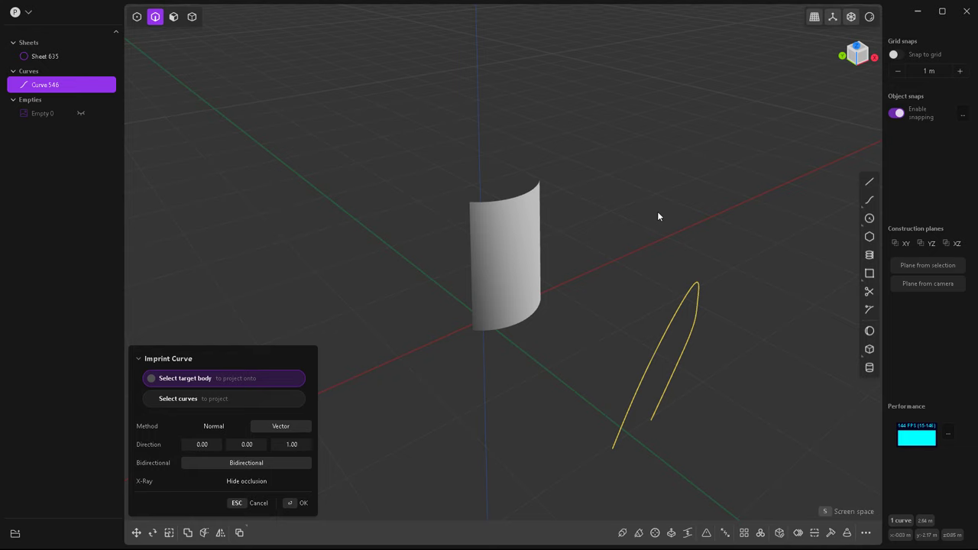
left_click(512, 260)
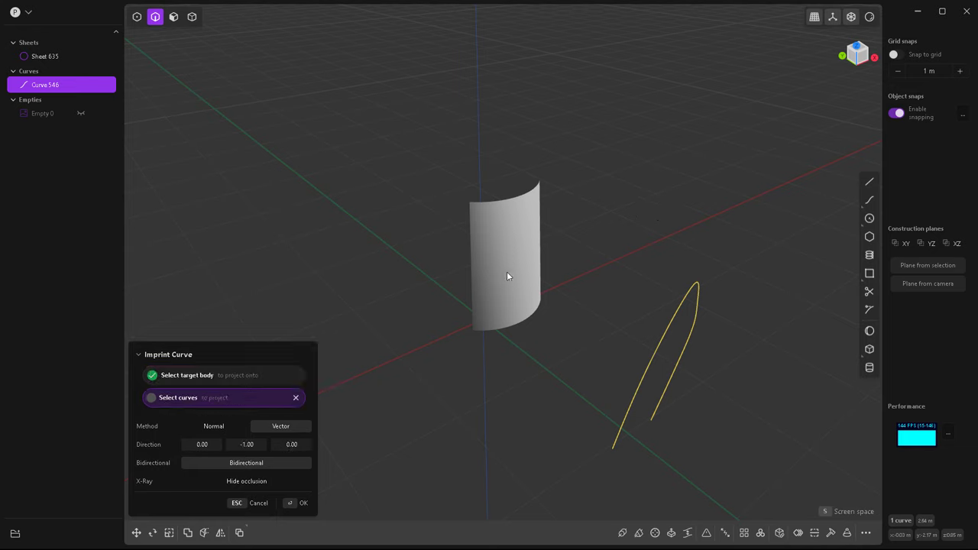
key("Return")
Turn on the display of the sheet's edges and delete the original loop curve in front of the sheet.
left_click(870, 19)
left_click(815, 132)
left_click(644, 264)
middle_click_drag(644, 264, 605, 263)
scroll(581, 284, "up", 3)
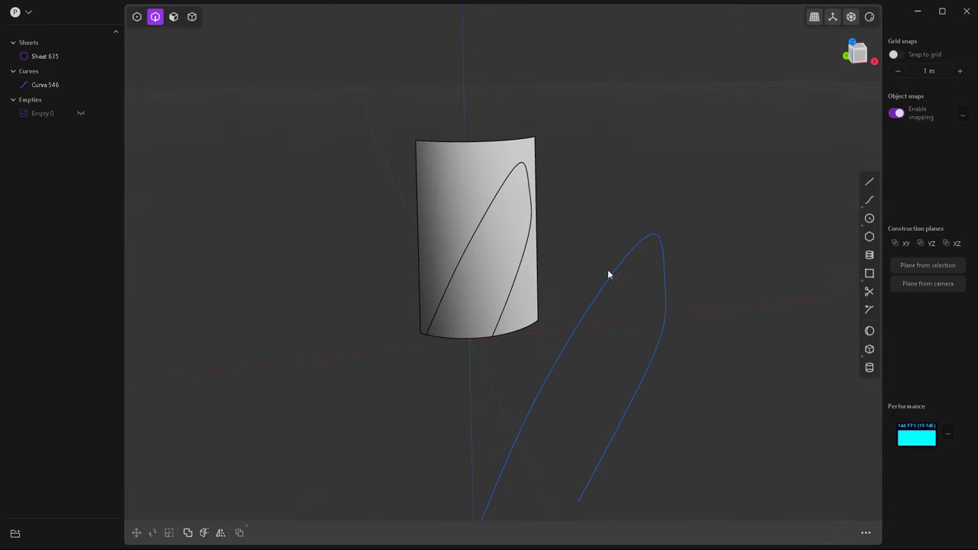
left_click(609, 273)
key("Delete")
scroll(459, 289, "up", 3)
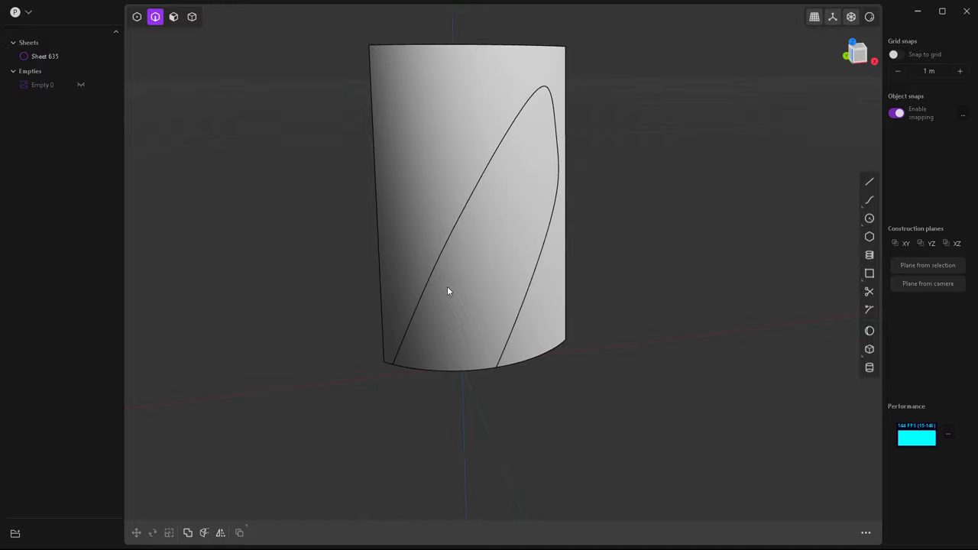
Delete the face enclosed by the imprinted loop to leave an open cut-out in the sheet.
key("3")
left_click(516, 220)
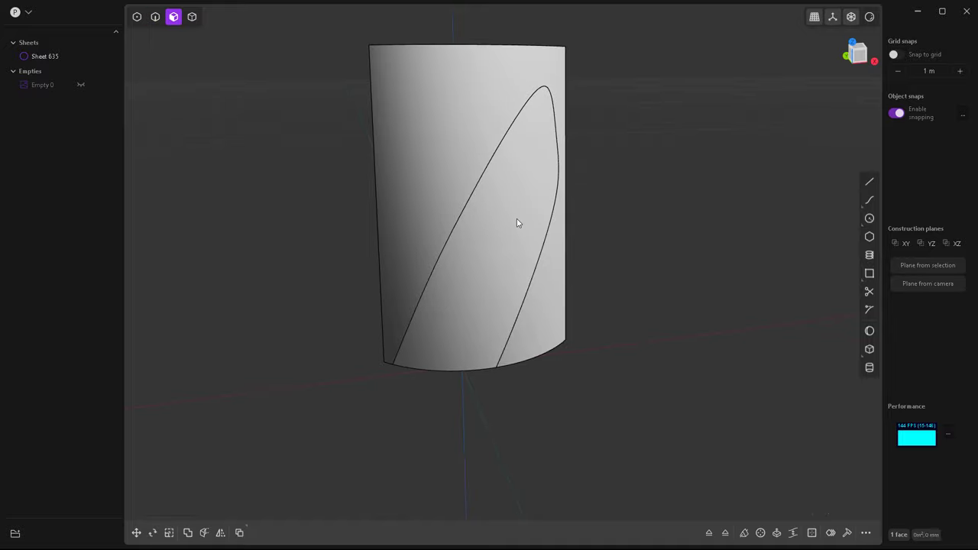
key("o")
key("Escape")
key("Delete")
middle_click_drag(450, 188, 512, 163)
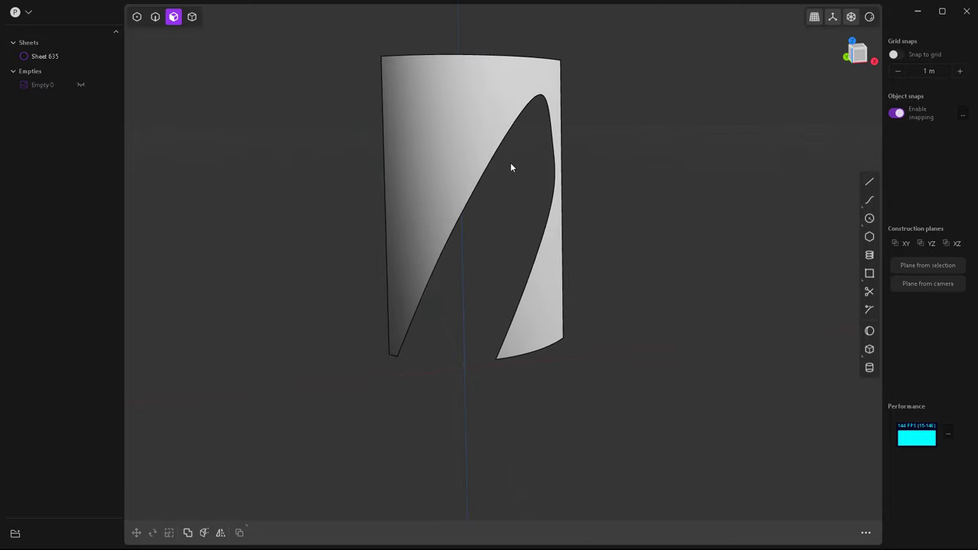
Duplicate the sheet's cut-out edge twice as separate curves and hide one of the copies.
key("2")
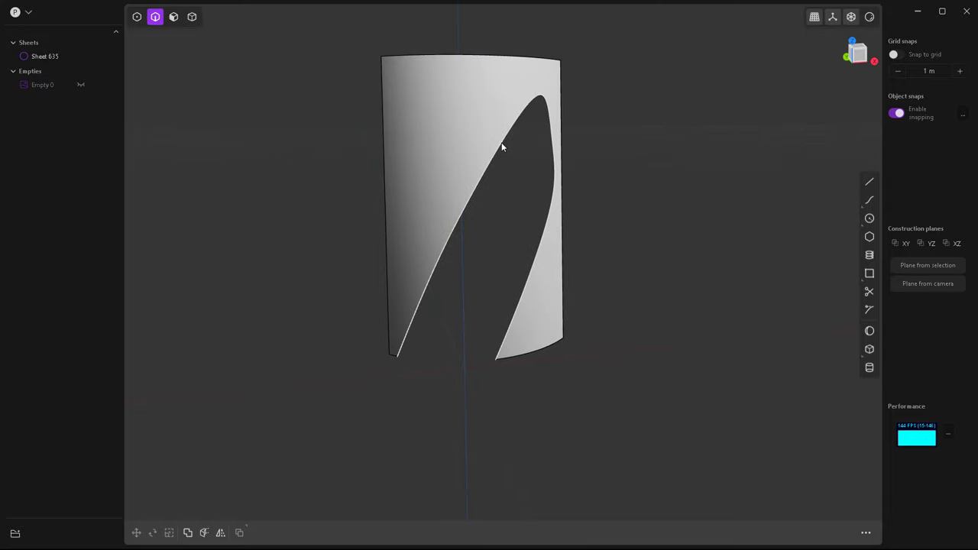
left_click(502, 145)
key("e")
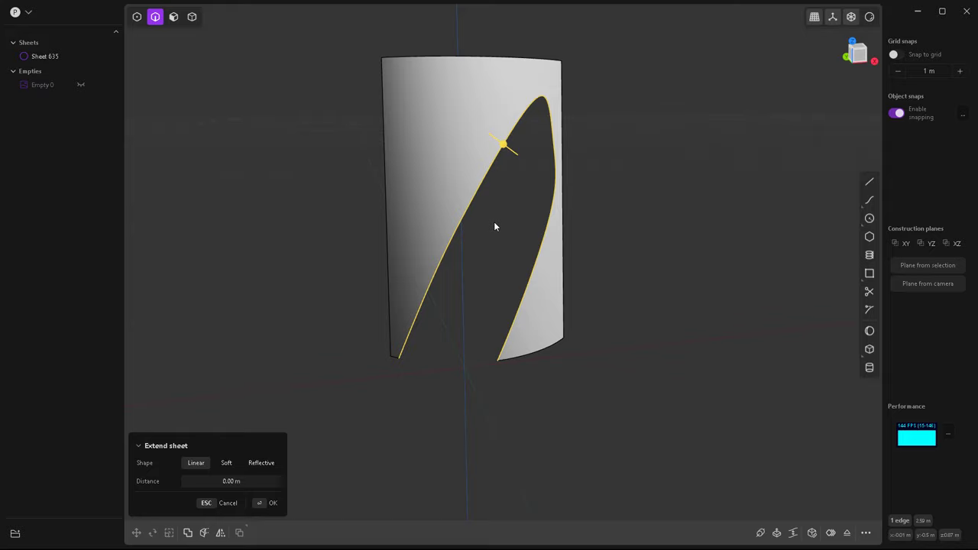
middle_click_drag(495, 226, 642, 255)
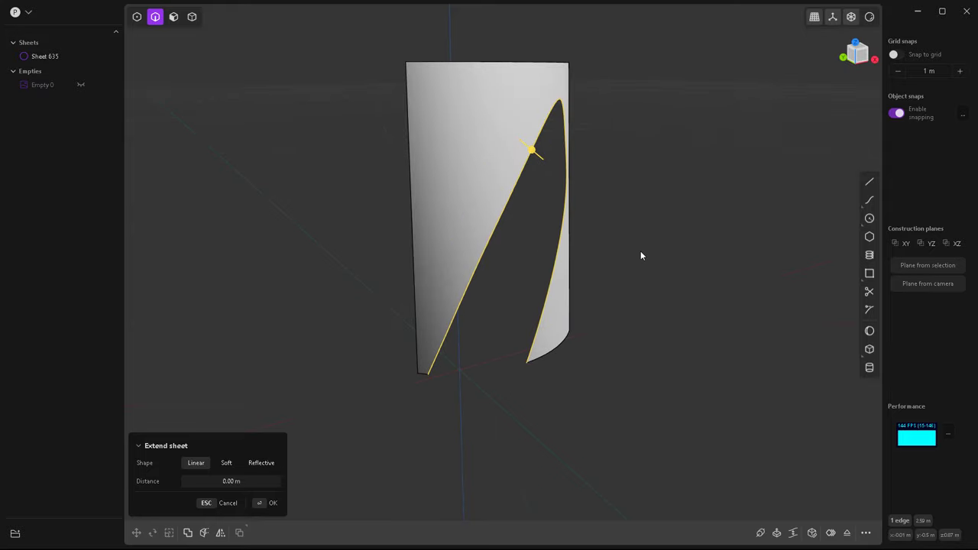
key("shift+d")
key("shift+d")
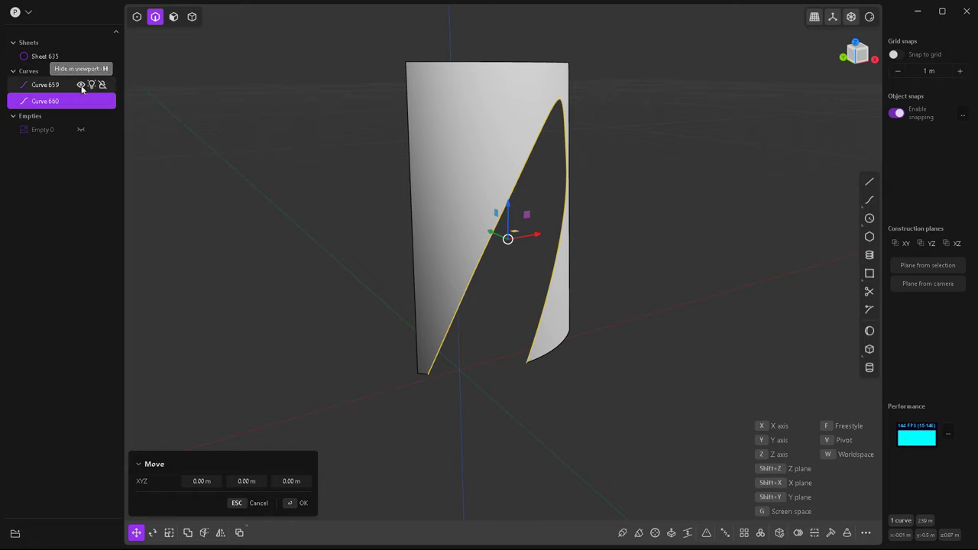
left_click(81, 86)
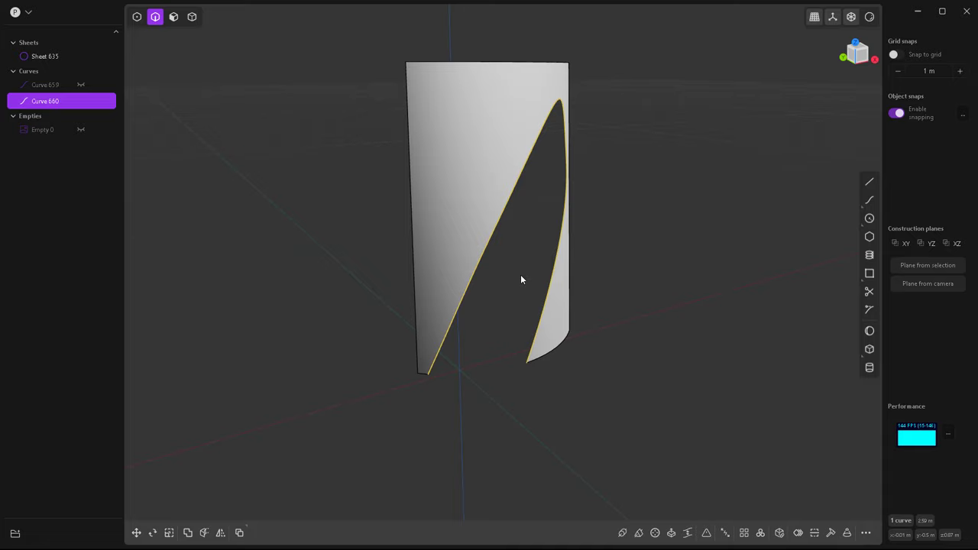
Rebuild the visible copy of the cut-out curve with the # Points method set to 8 points.
middle_click_drag(522, 279, 642, 263)
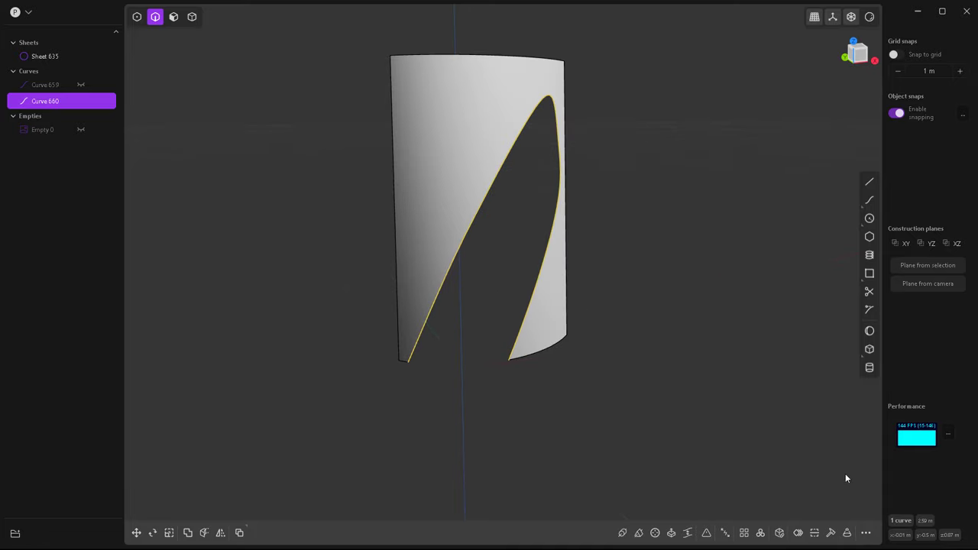
left_click(831, 533)
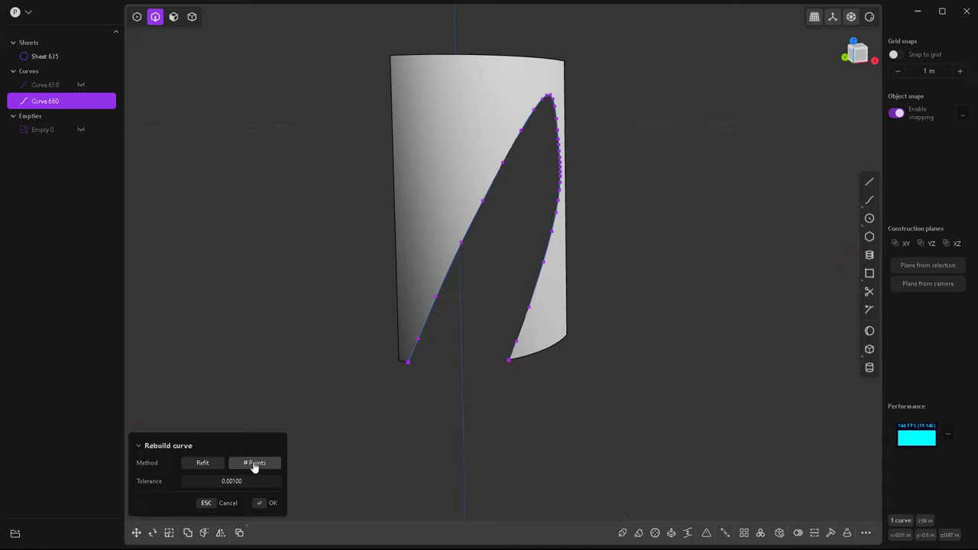
left_click(255, 466)
middle_click_drag(500, 420, 432, 414)
key("KP_1")
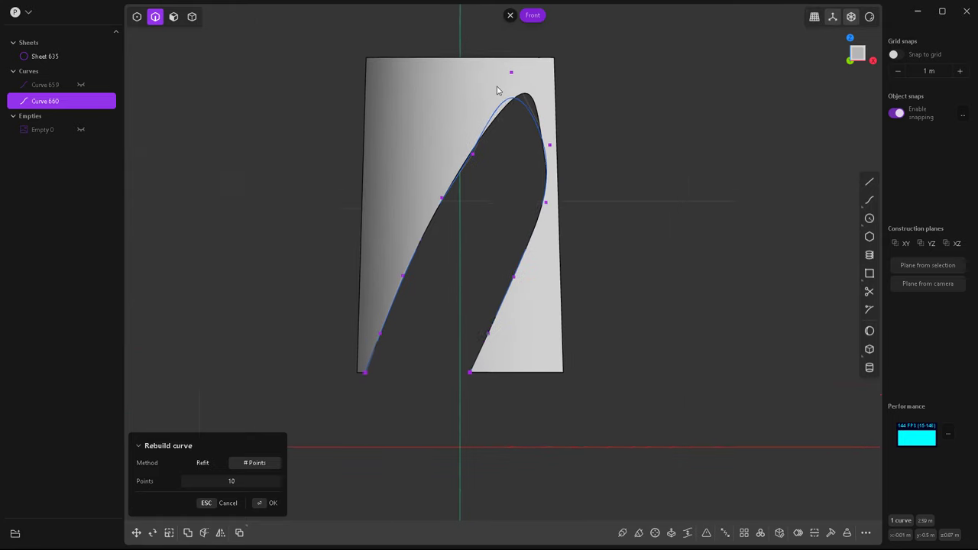
scroll(497, 90, "up", 1)
left_click_drag(232, 481, 217, 481)
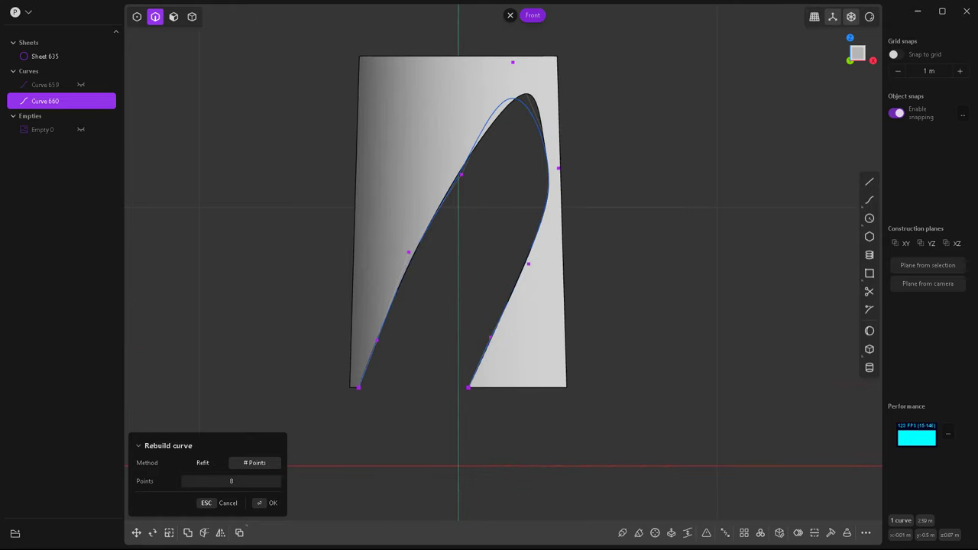
key("Return")
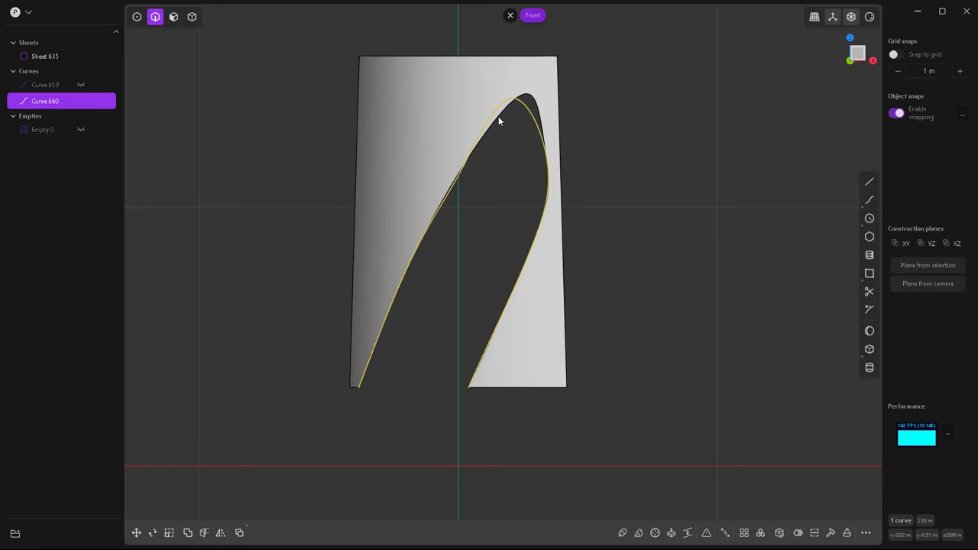
In front view, shift the rebuilt curve's tip and outer-side control points so it follows the cut-out edge more closely.
key("1")
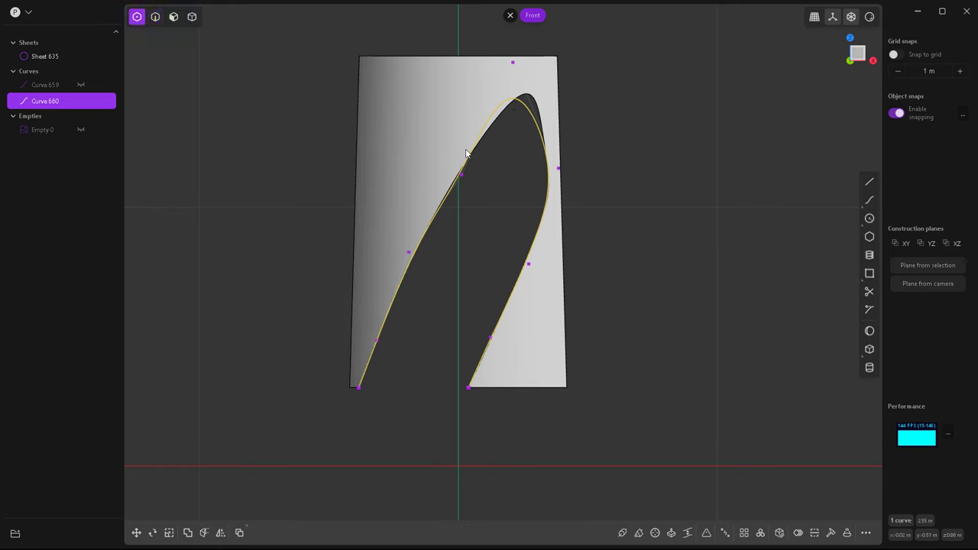
left_click_drag(520, 67, 531, 57)
mouse_move(559, 174)
left_mouse_down()
mouse_move(555, 160)
mouse_move(556, 191)
left_mouse_up()
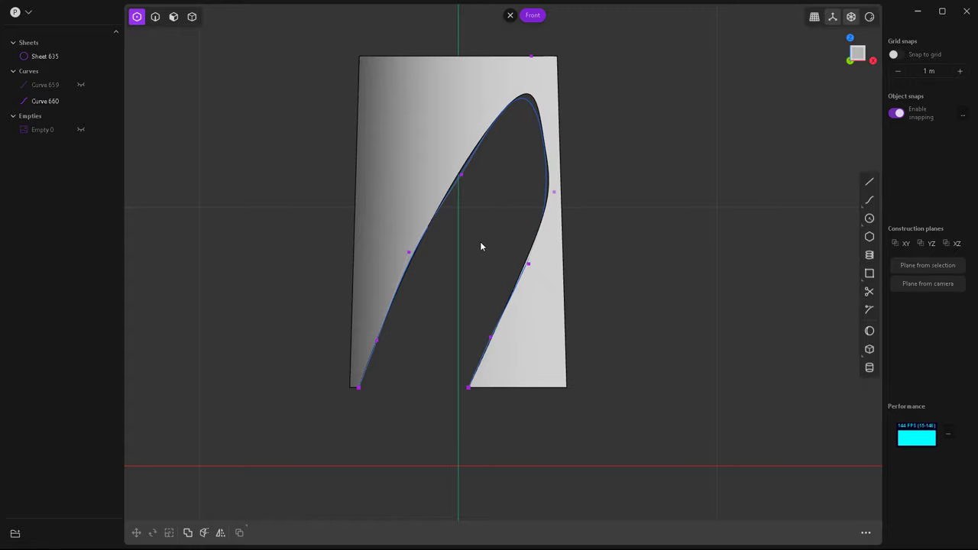
In right view, move the tip, upper and lower control points in depth so the curve sits slightly behind the sheet.
key("KP_3")
middle_click_drag(451, 98, 451, 122, "shift")
scroll(449, 122, "up", 3)
left_click_drag(431, 73, 477, 72)
left_click_drag(416, 213, 470, 230)
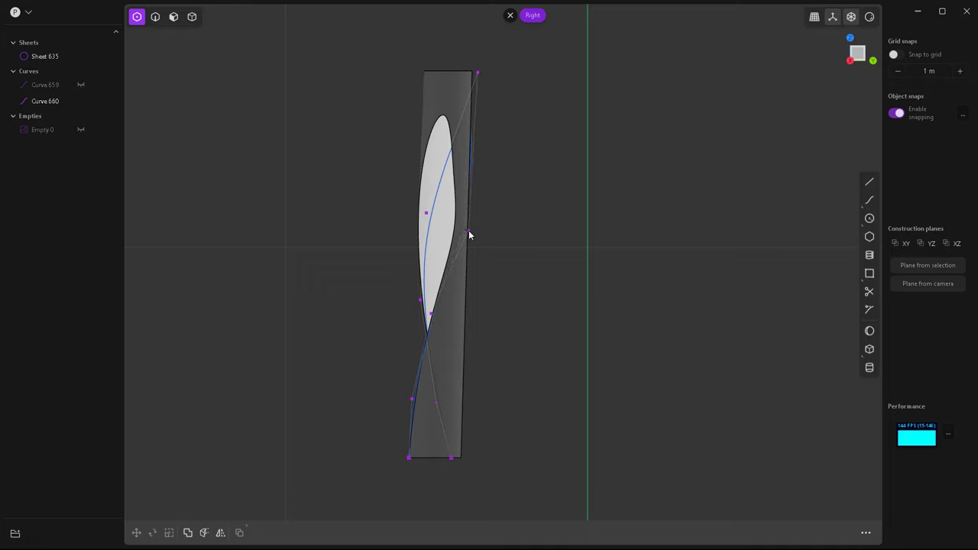
mouse_move(432, 314)
left_mouse_down()
mouse_move(441, 315)
mouse_move(429, 302)
left_mouse_up()
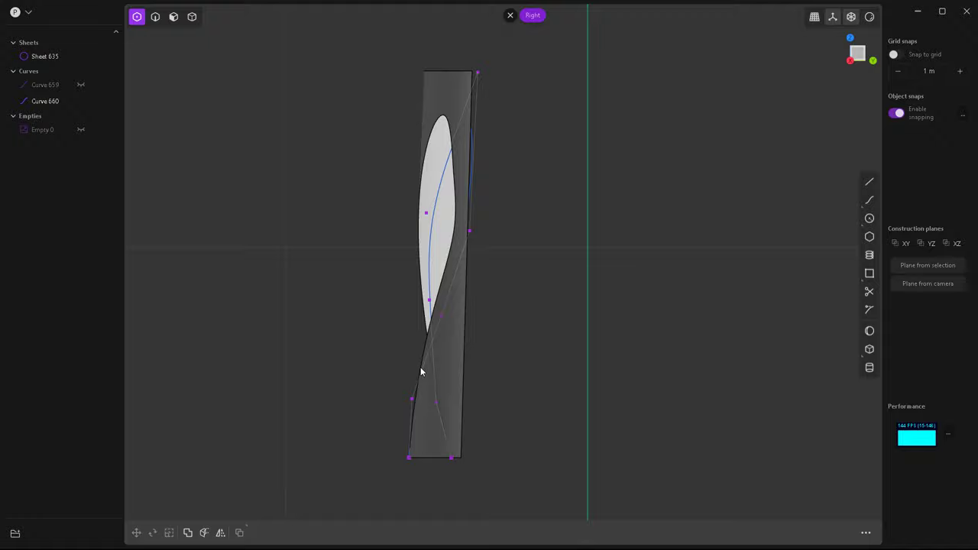
left_click_drag(413, 399, 421, 404)
Move the middle control point on the curve's short side about 0.018 m along Y, inward from the sheet.
middle_click_drag(442, 401, 548, 292)
left_click(570, 309)
scroll(570, 310, "up", 3)
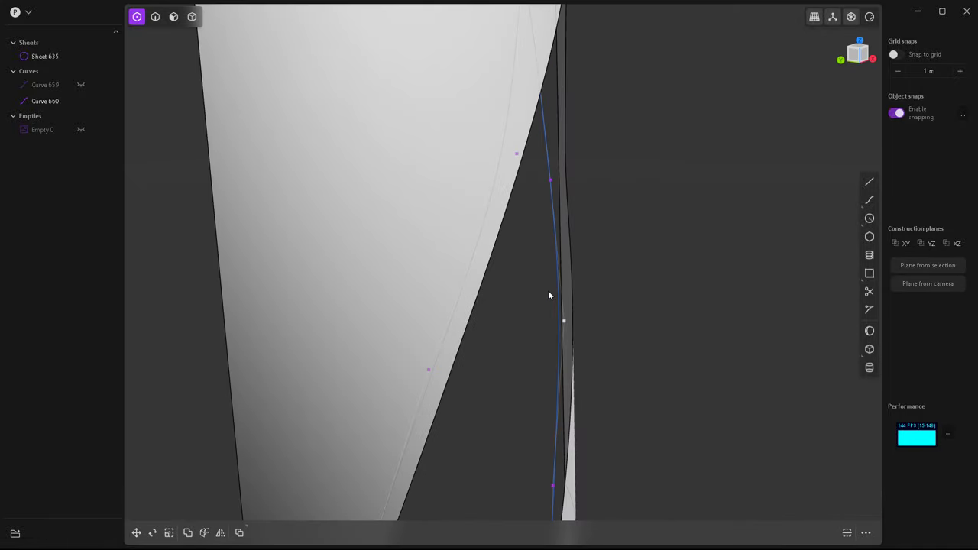
scroll(549, 293, "down", 3)
key("g")
left_click_drag(532, 311, 528, 308)
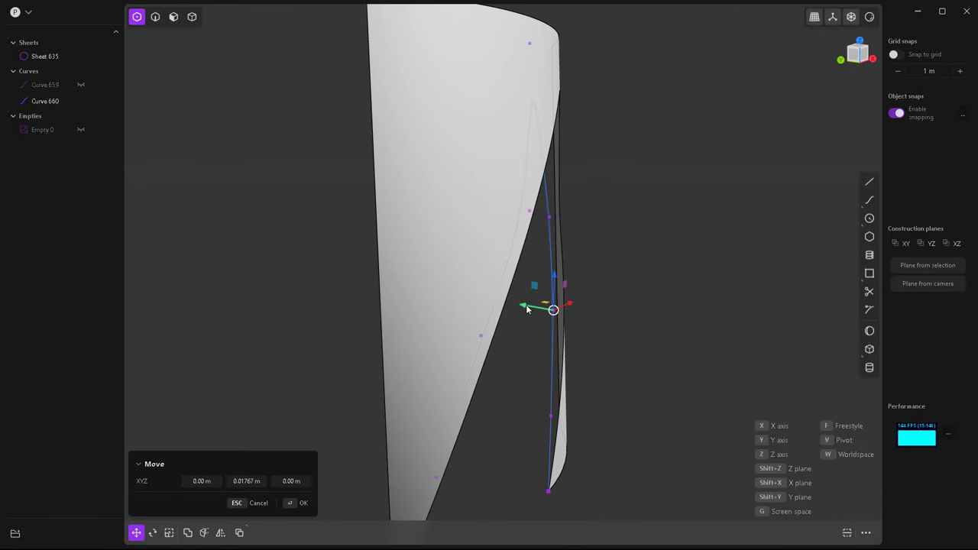
middle_click_drag(527, 309, 530, 235)
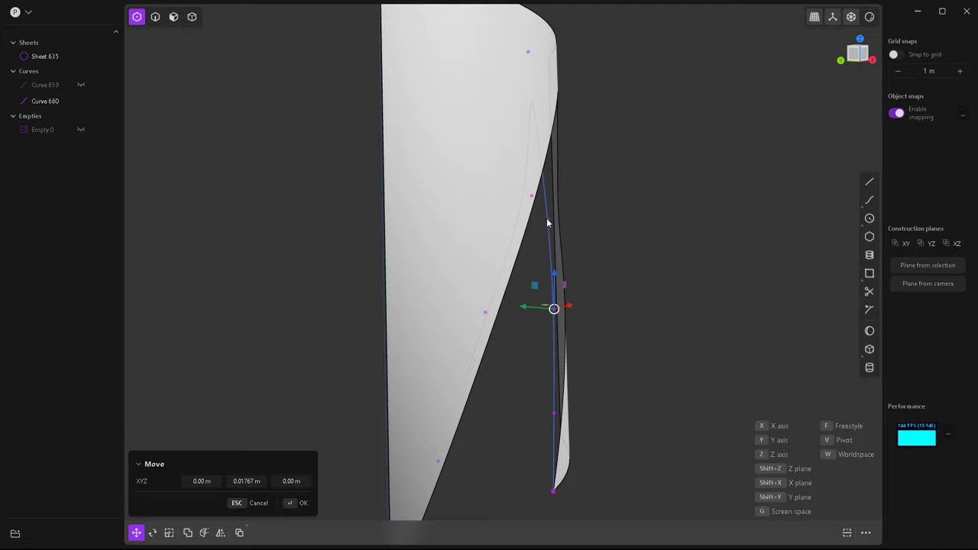
Move the upper control point on the curve's short side slightly inward along Y.
left_click(548, 220)
left_click(548, 220)
left_click_drag(520, 222, 514, 222)
middle_click_drag(514, 223, 470, 253)
key("Return")
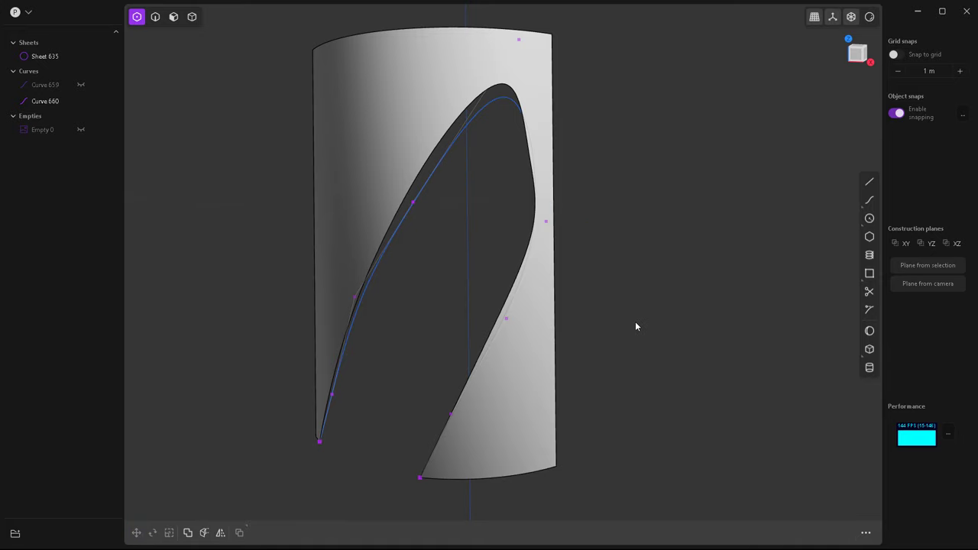
In front view, pull the curve's tip, upper outer point and long-side control points inside the cut-out.
key("KP_1")
left_click_drag(563, 73, 548, 112)
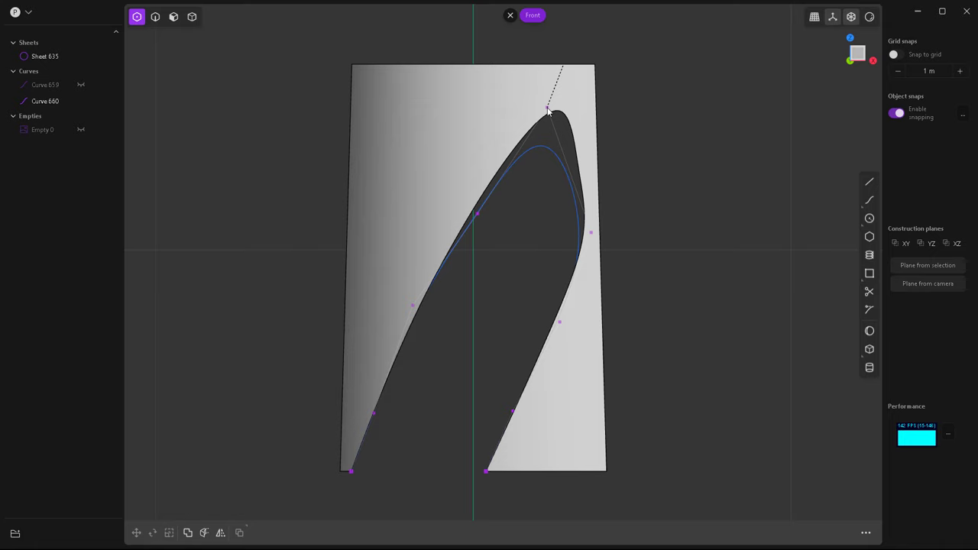
left_click_drag(592, 238, 570, 227)
left_click_drag(479, 218, 488, 221)
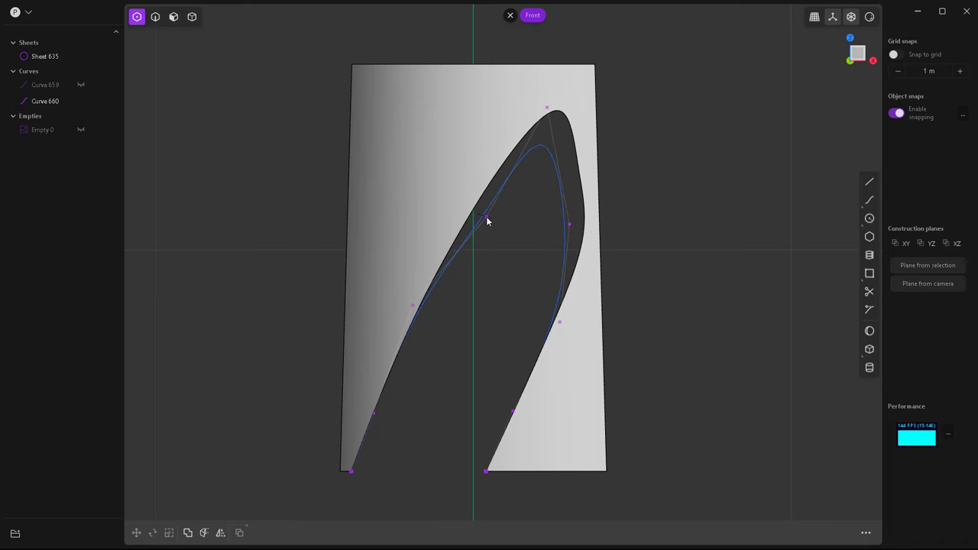
left_click_drag(548, 112, 547, 128)
left_click_drag(416, 308, 429, 310)
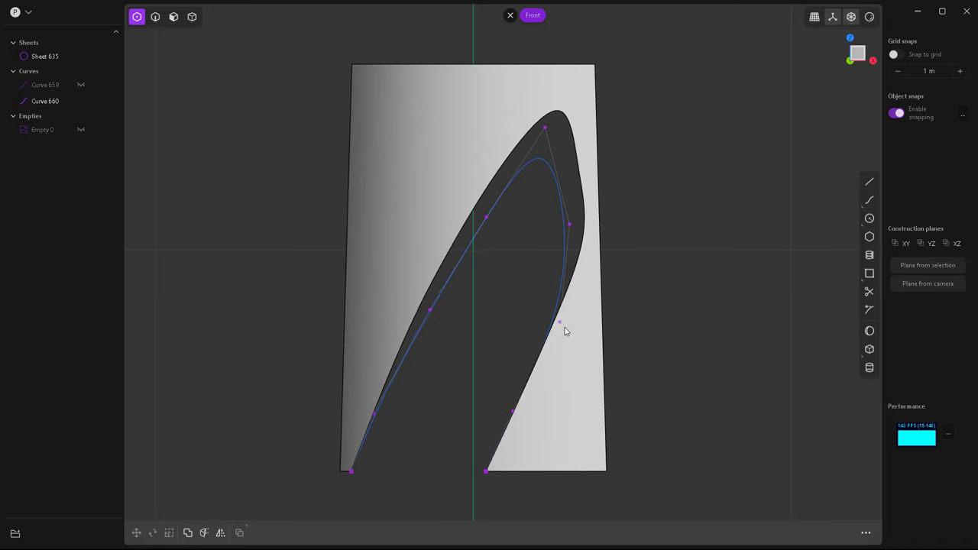
Adjust the short-side control points inward, lower the outermost one and fine-tune the tip for an even gap to the cut-out.
left_click_drag(565, 328, 549, 327)
left_click_drag(510, 414, 510, 413)
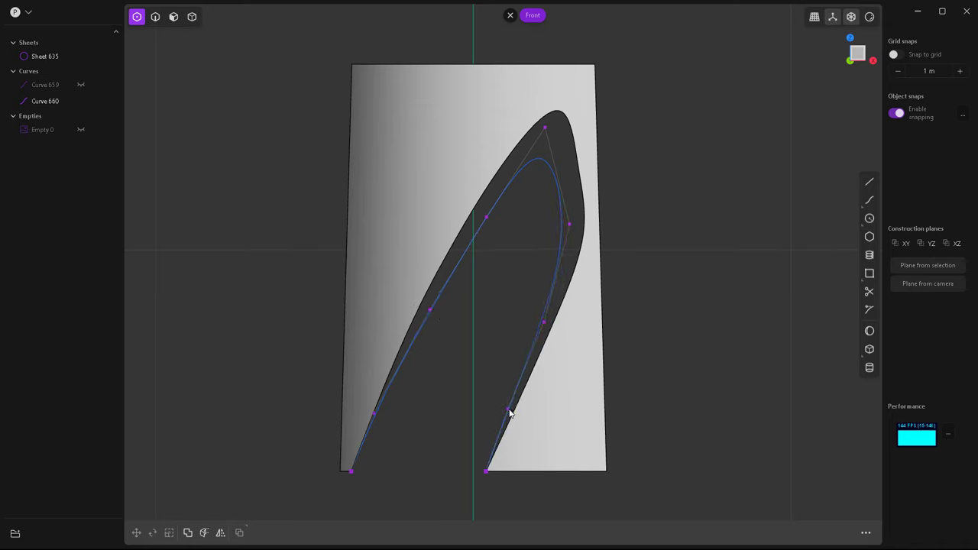
left_click_drag(545, 324, 548, 326)
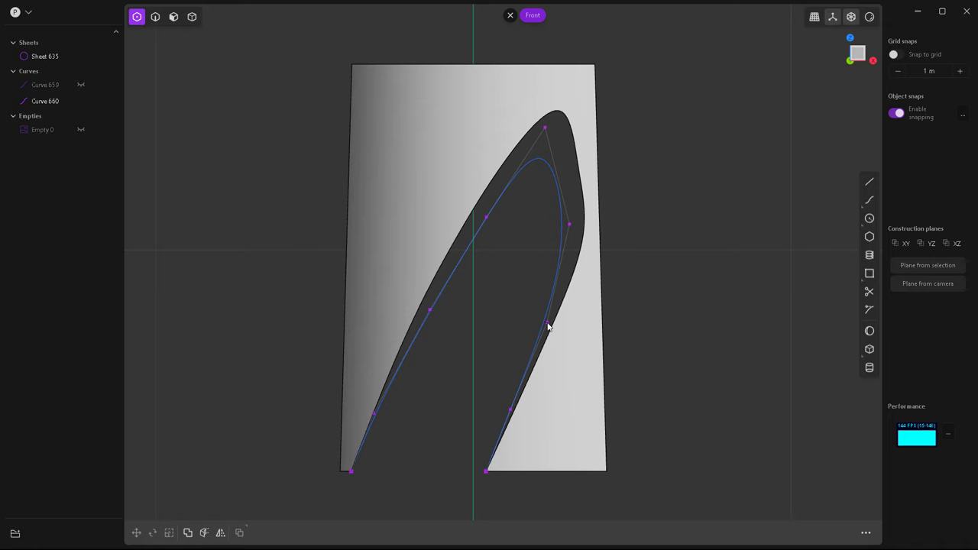
left_click_drag(572, 227, 568, 266)
mouse_move(549, 127)
left_mouse_down()
mouse_move(535, 136)
mouse_move(543, 143)
mouse_move(552, 116)
mouse_move(554, 129)
mouse_move(545, 125)
left_mouse_up()
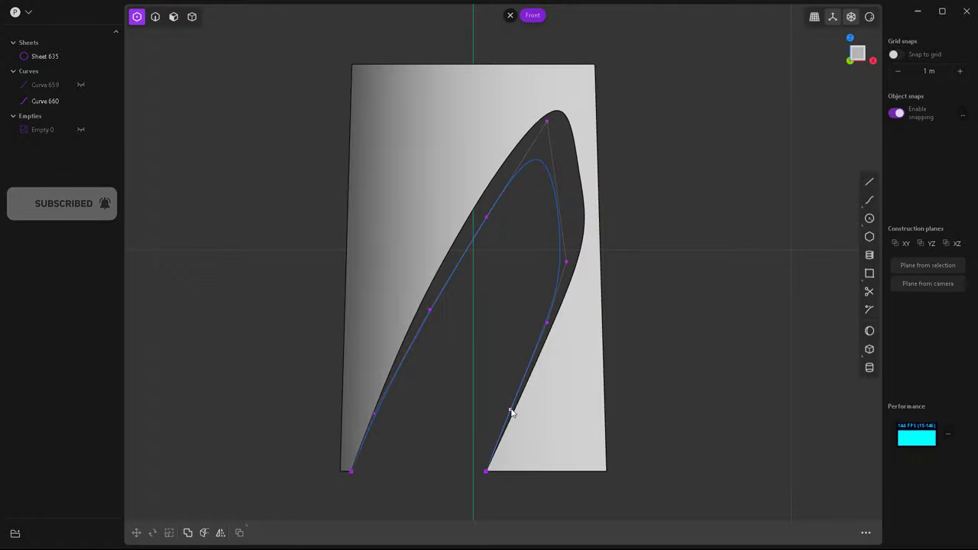
Shift the outermost control point on the curve's short side slightly along Y to smooth its depth.
middle_click_drag(511, 412, 599, 283)
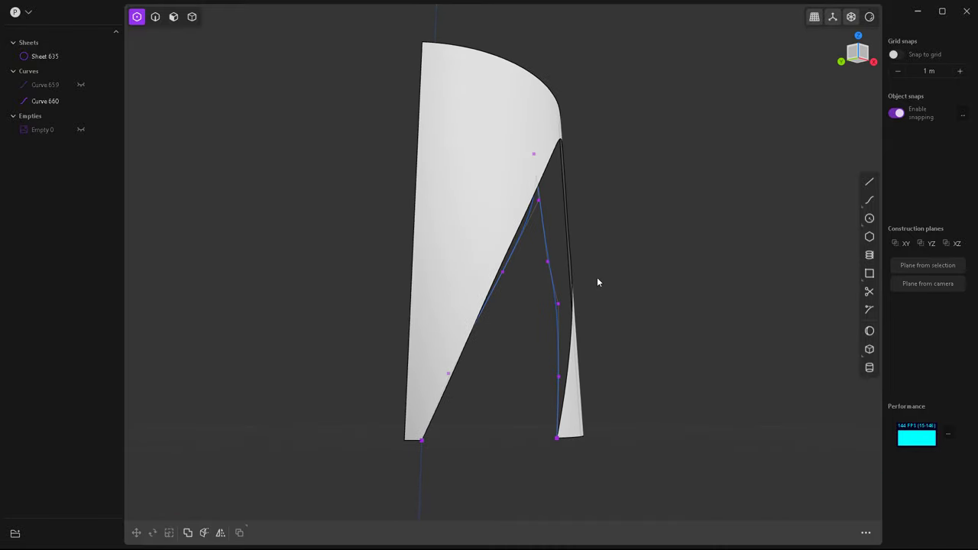
left_click(546, 261)
left_click_drag(520, 268, 524, 269)
middle_click_drag(518, 301, 467, 324)
left_click(653, 303)
key("2")
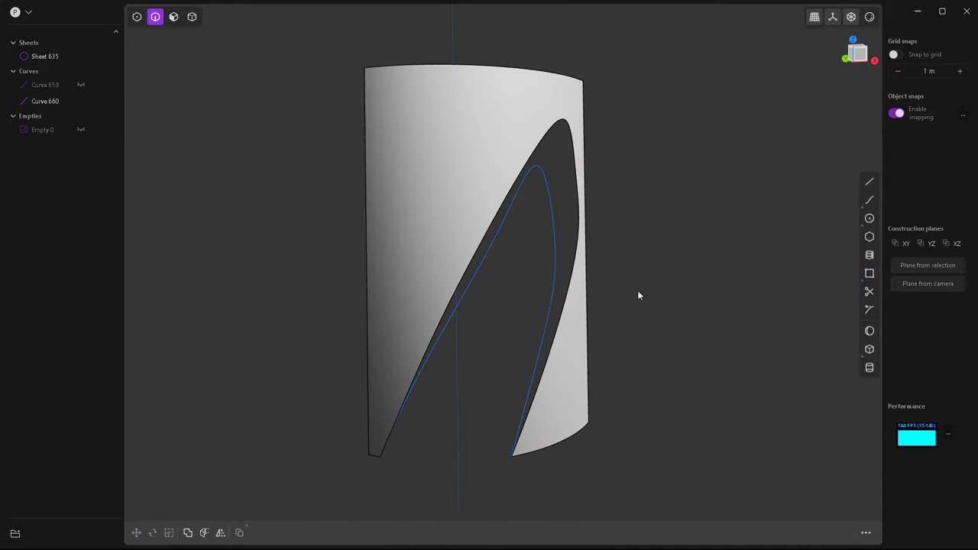
scroll(558, 299, "down", 3)
middle_click_drag(527, 303, 524, 170)
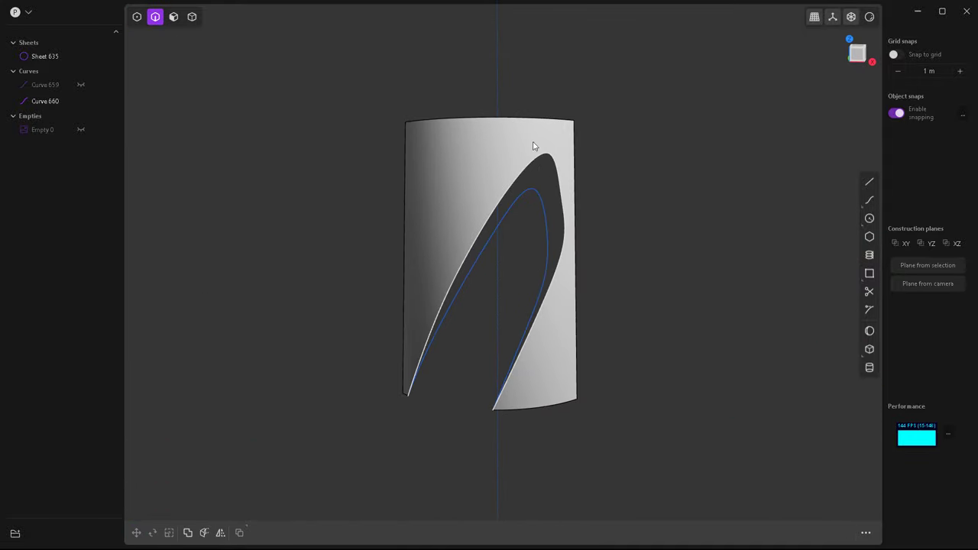
left_click(520, 171)
key("shift+e")
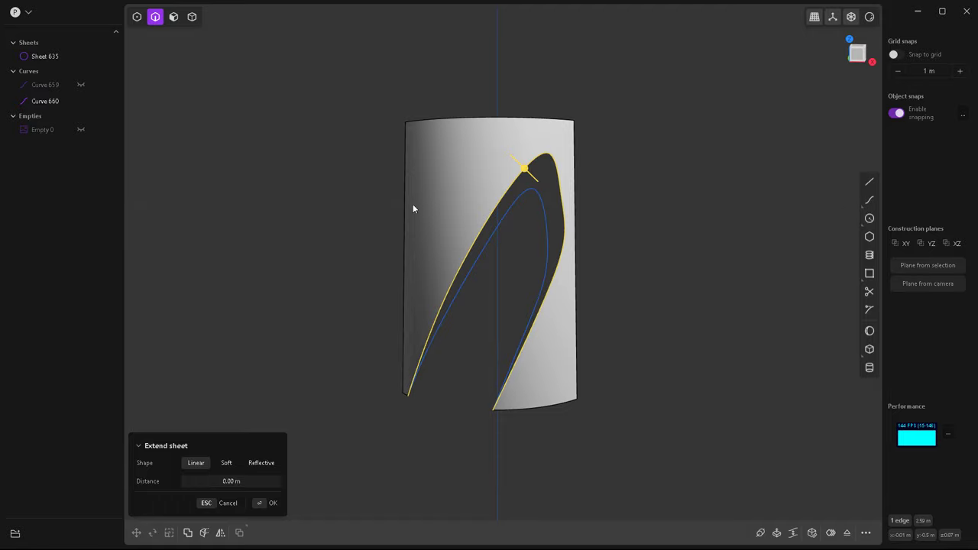
key("Escape")
left_click(513, 253)
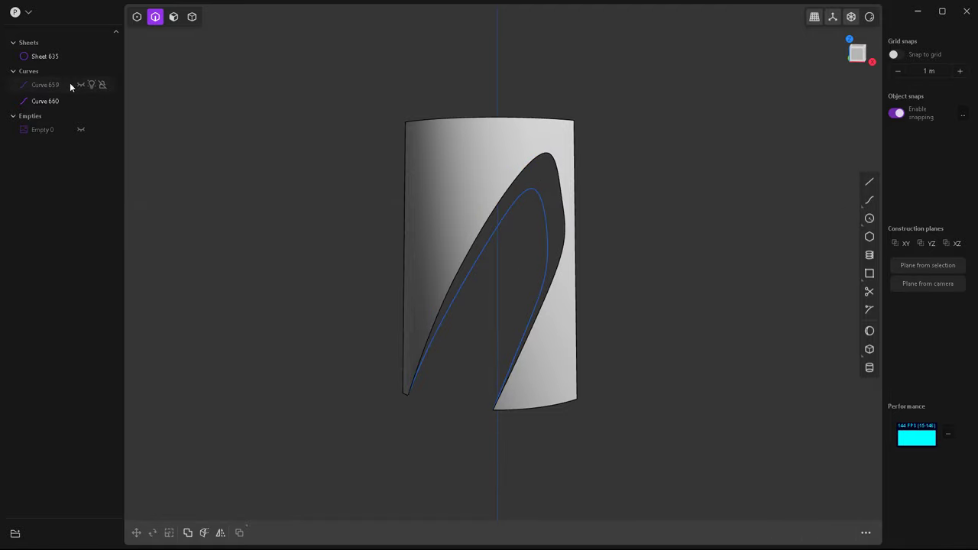
Try a loft between the cut-out's edge curve and the inner curve and inspect the resulting surface.
left_click(533, 163)
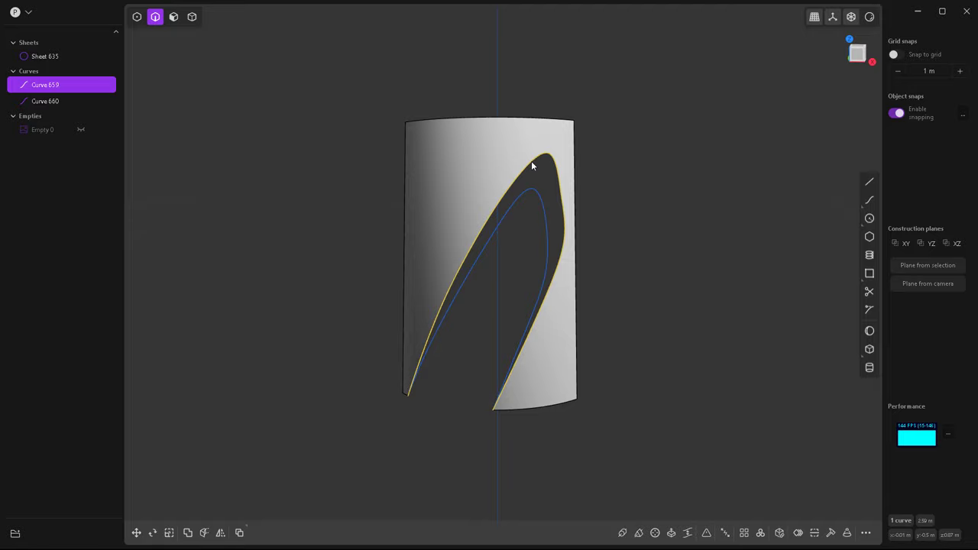
middle_click_drag(610, 337, 487, 280)
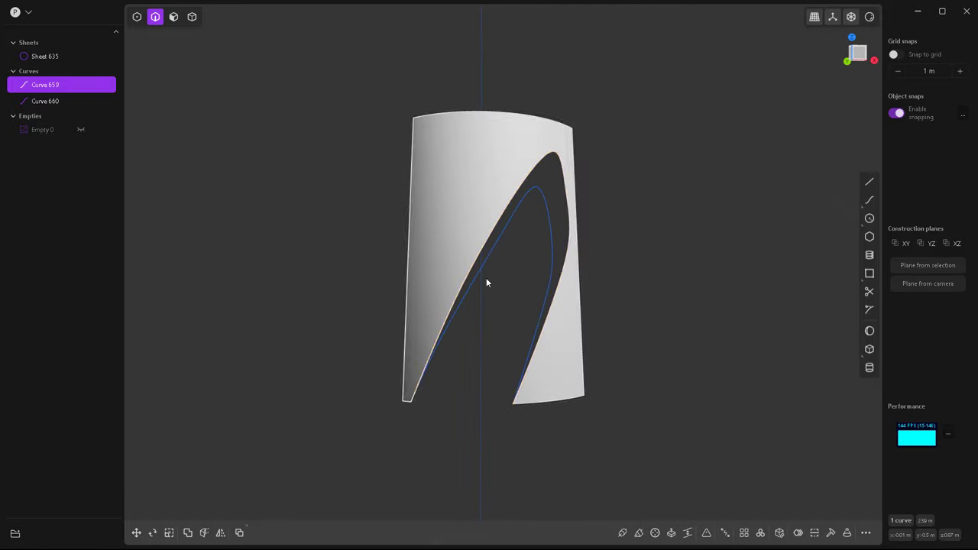
left_click(545, 211)
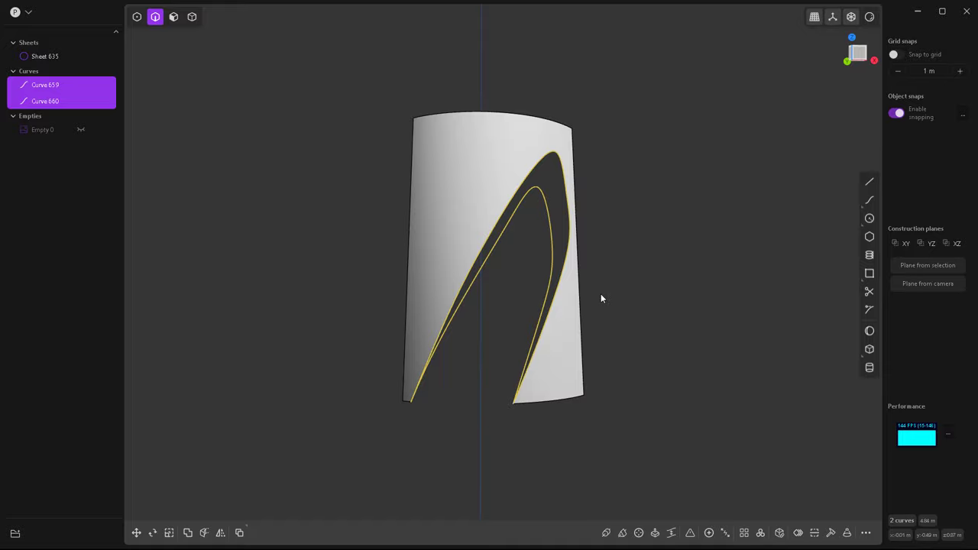
key("l")
middle_click_drag(601, 293, 489, 286)
key("Escape")
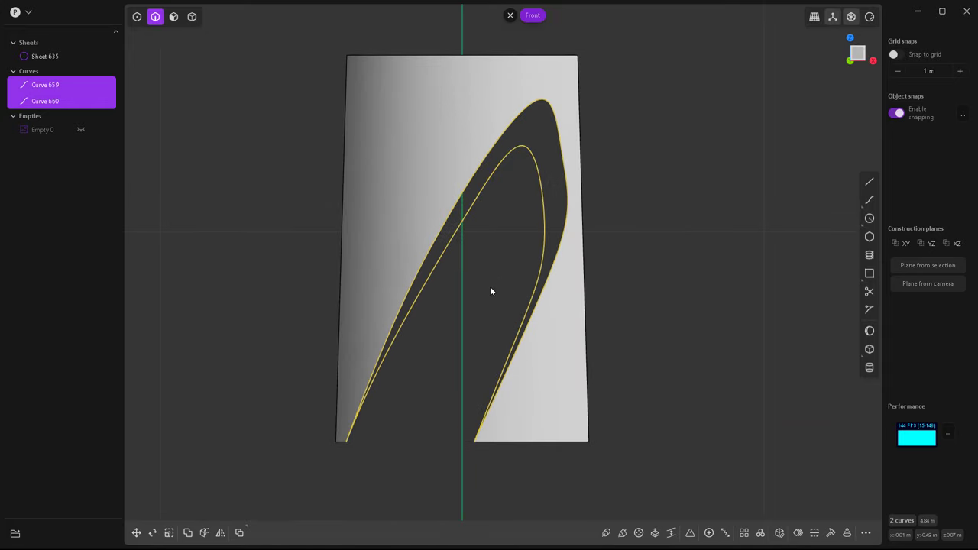
In front view, pull the inner curve's short-side control points further inward and raise its tip point to even out the gap.
key("Escape")
left_click(536, 288)
key("1")
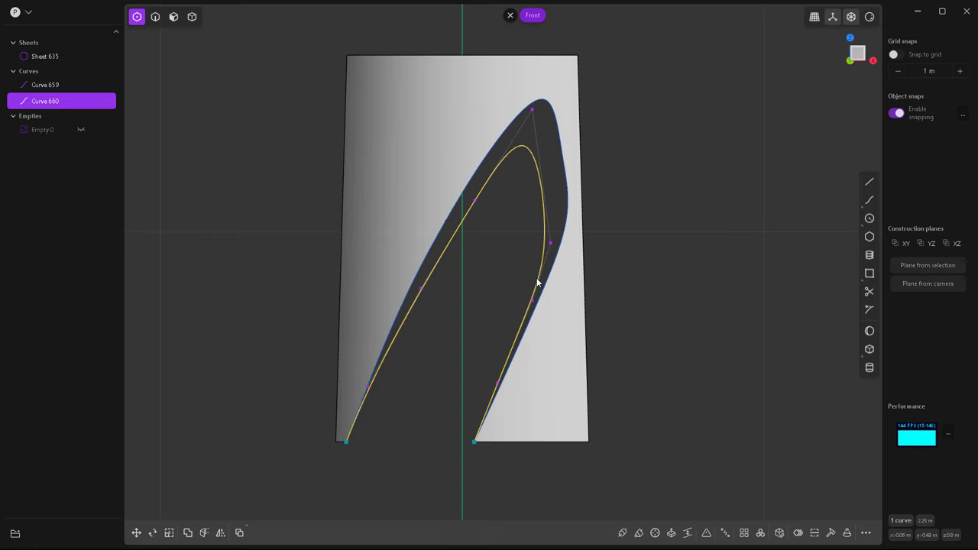
left_click_drag(549, 244, 544, 243)
left_click_drag(532, 301, 526, 301)
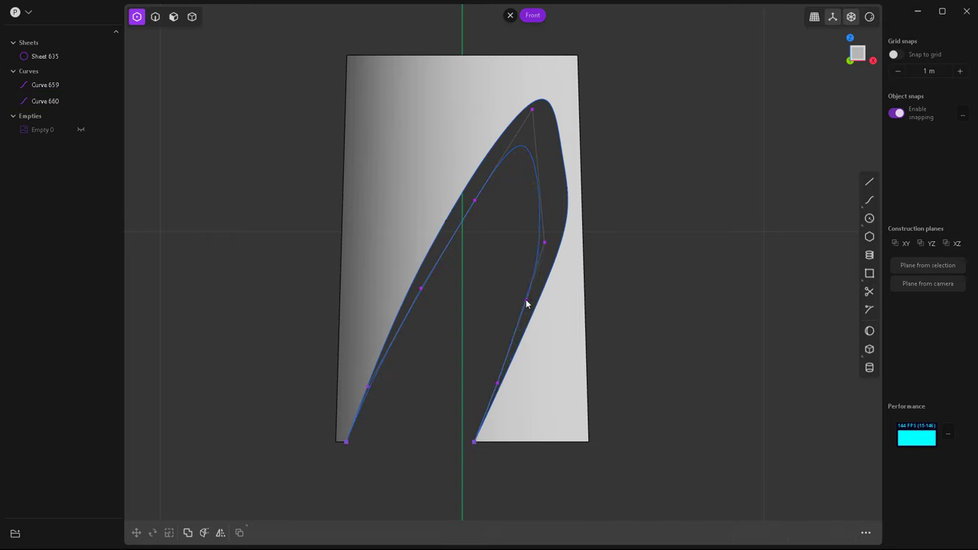
left_click_drag(498, 384, 495, 385)
left_click_drag(535, 109, 540, 103)
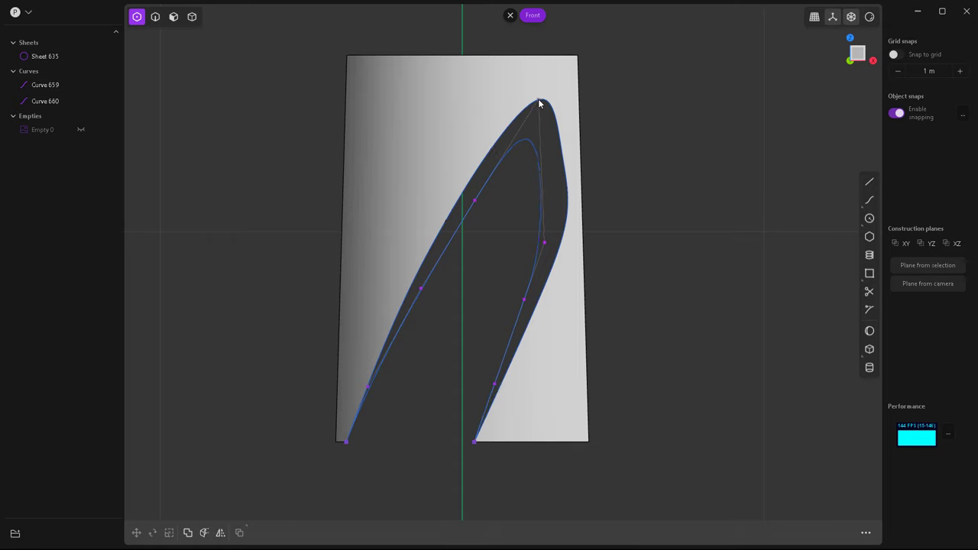
left_click_drag(545, 245, 543, 241)
Loft a sheet between the cut-out's edge curve and the inner curve.
key("2")
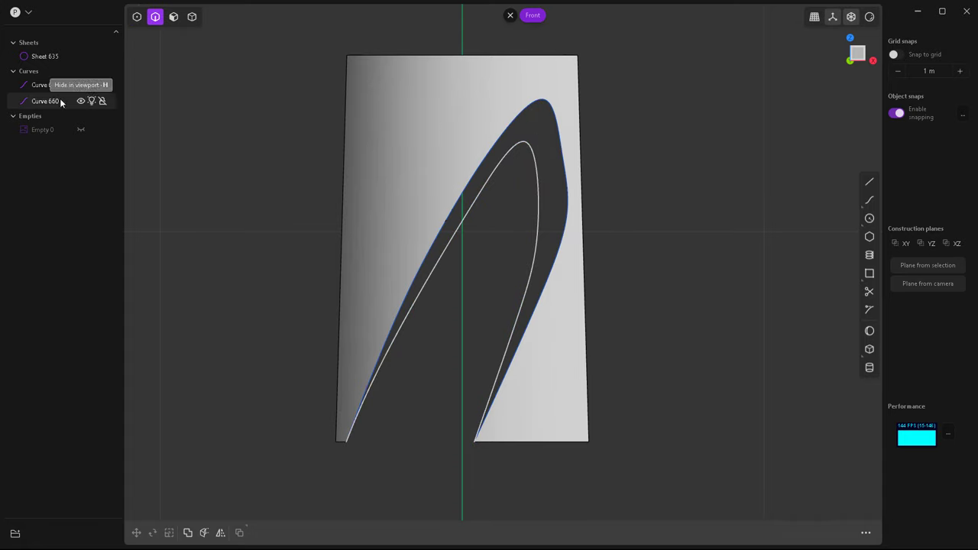
left_click(56, 89)
left_click(59, 101, "shift")
key("l")
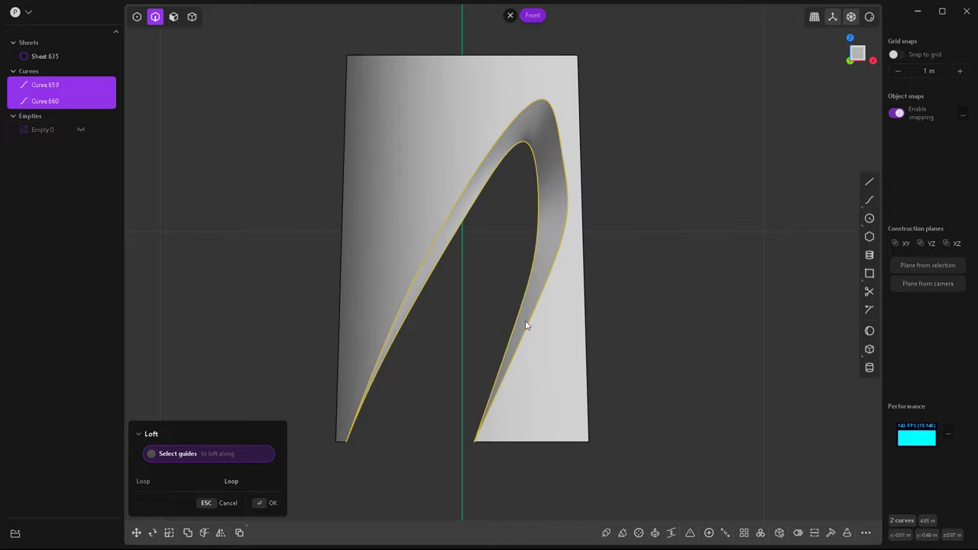
right_click(527, 325)
left_click(611, 354)
middle_click_drag(611, 354, 616, 318)
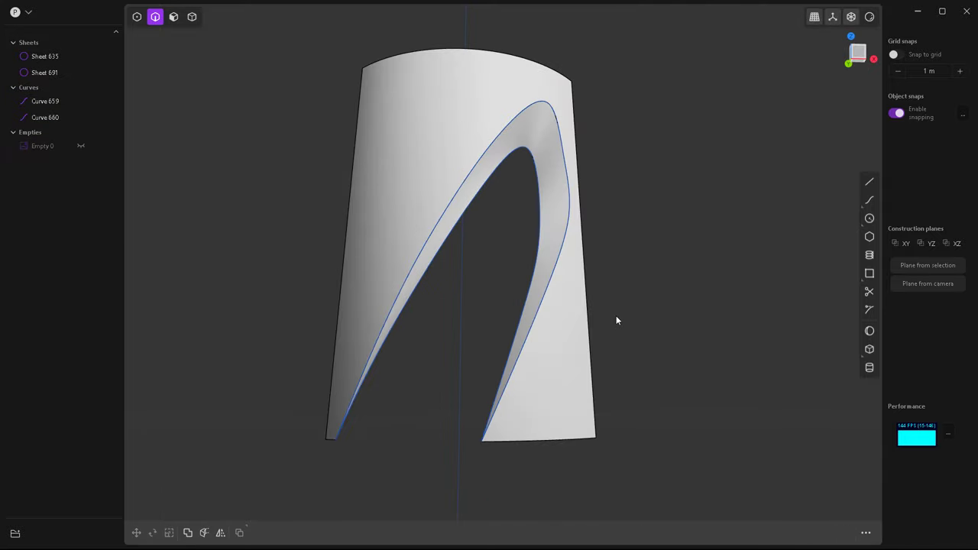
Hide the two curves used for the loft.
middle_click_drag(493, 274, 474, 52)
left_click(80, 101)
left_click(81, 118)
Join the lofted inner sheet to the curved outer sheet as one sheet.
key("4")
left_click(384, 87)
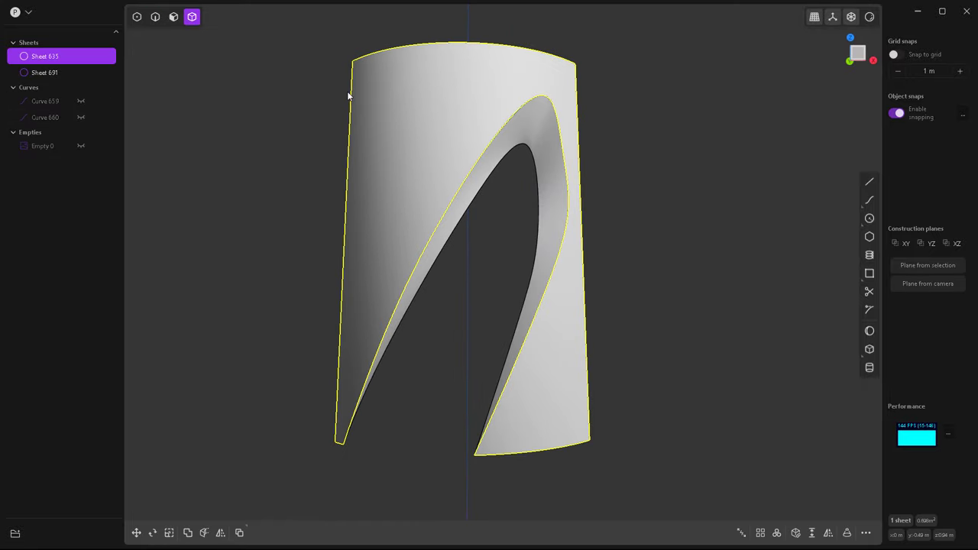
left_click(46, 73)
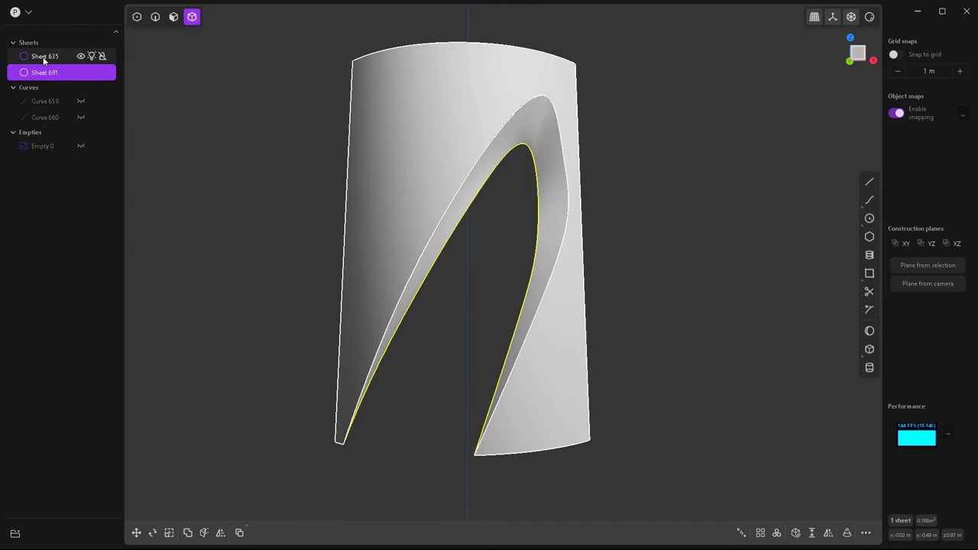
left_click(43, 58)
left_click(46, 74, "shift")
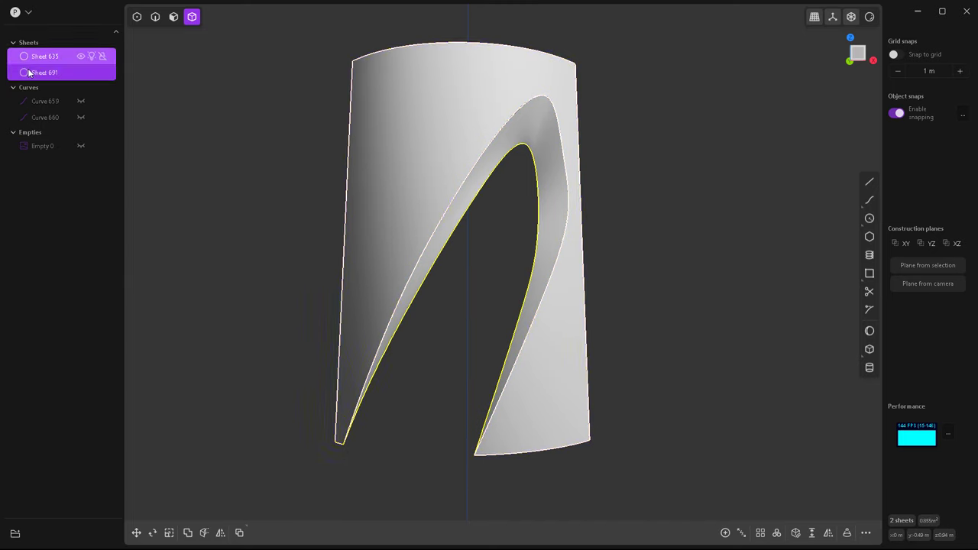
left_click(725, 534)
left_click(664, 341)
left_click(519, 352)
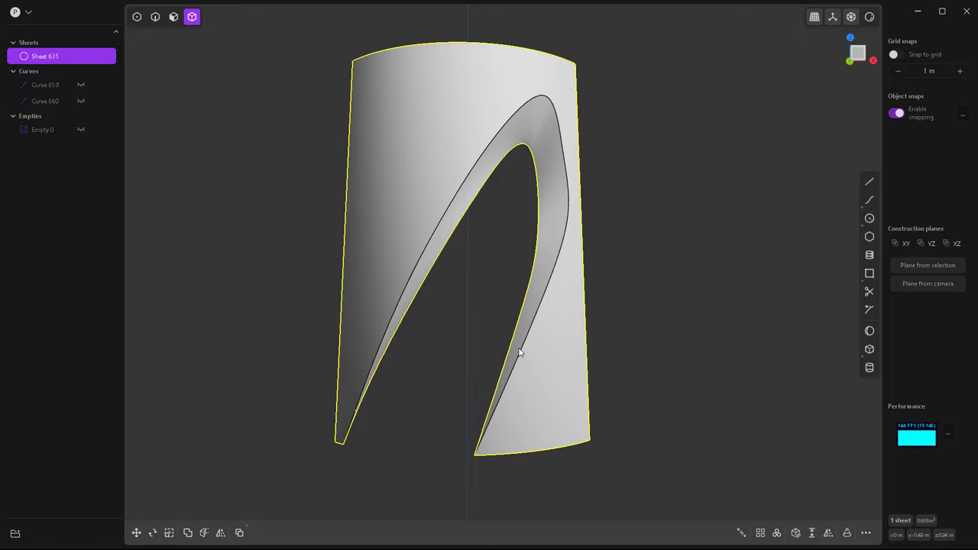
scroll(515, 342, "down", 3)
key("g")
key("Escape")
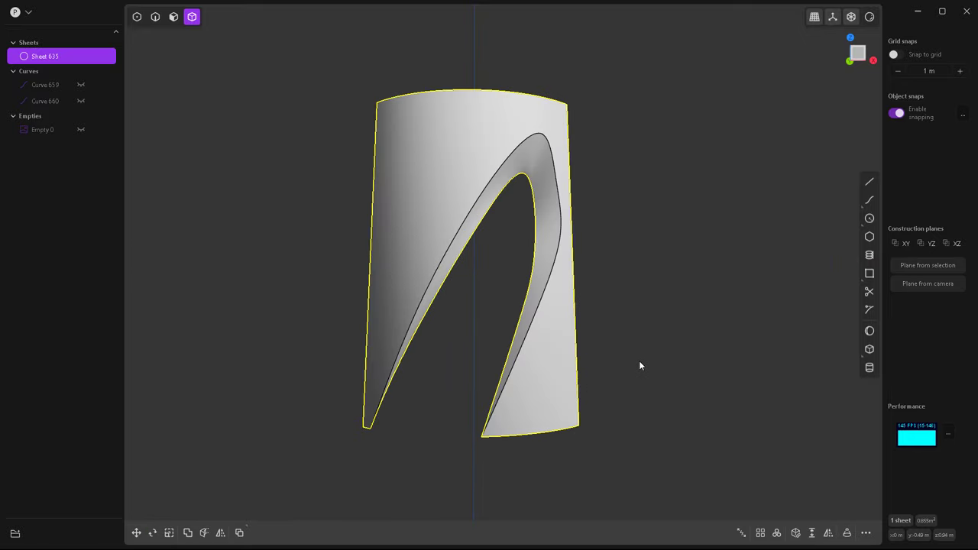
key("Escape")
Duplicate the sheet's two bottom edges in place as separate curves.
middle_click_drag(478, 398, 451, 413)
scroll(384, 458, "up", 5)
key("2")
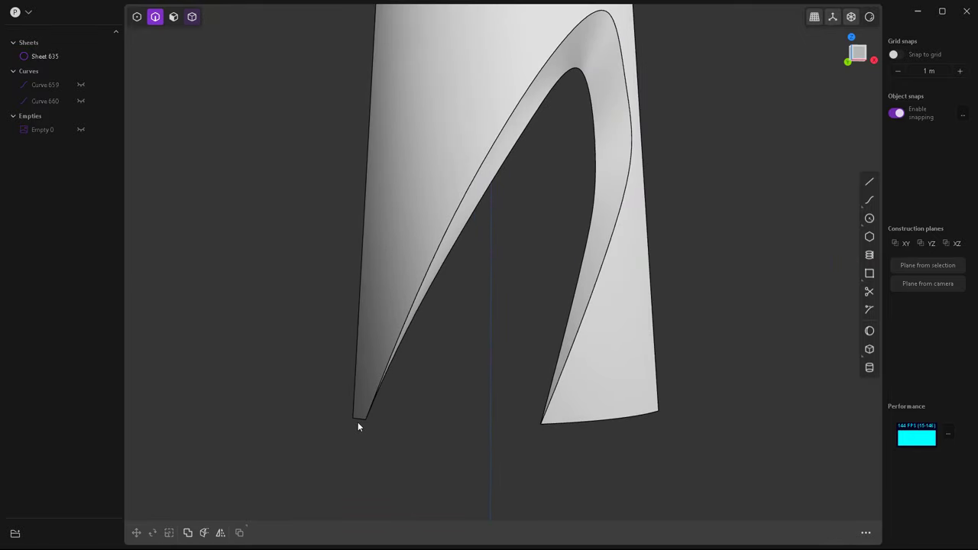
left_click(357, 421)
key("shift+e")
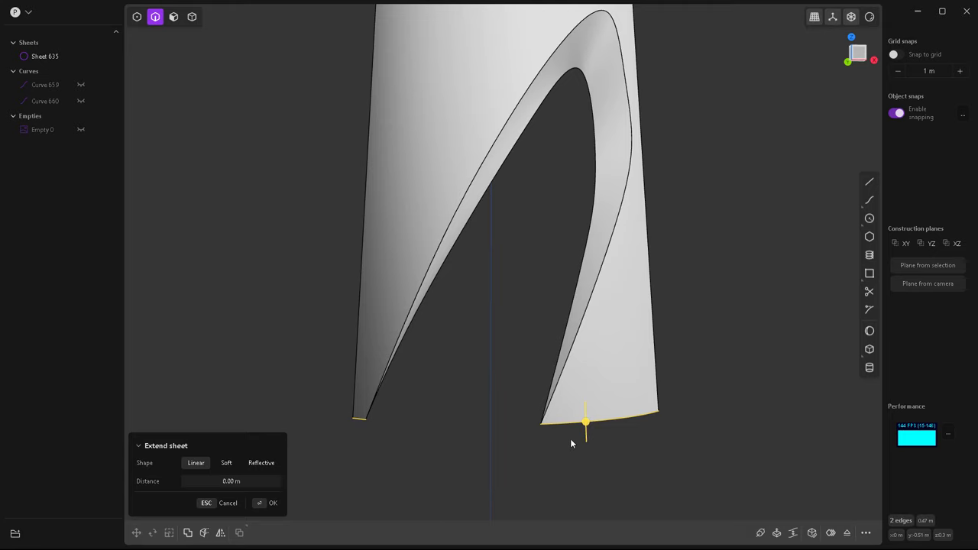
key("shift+d")
left_click_drag(518, 384, 508, 436)
scroll(549, 468, "down", 4)
scroll(544, 470, "up", 2)
key("Escape")
scroll(478, 429, "up", 3)
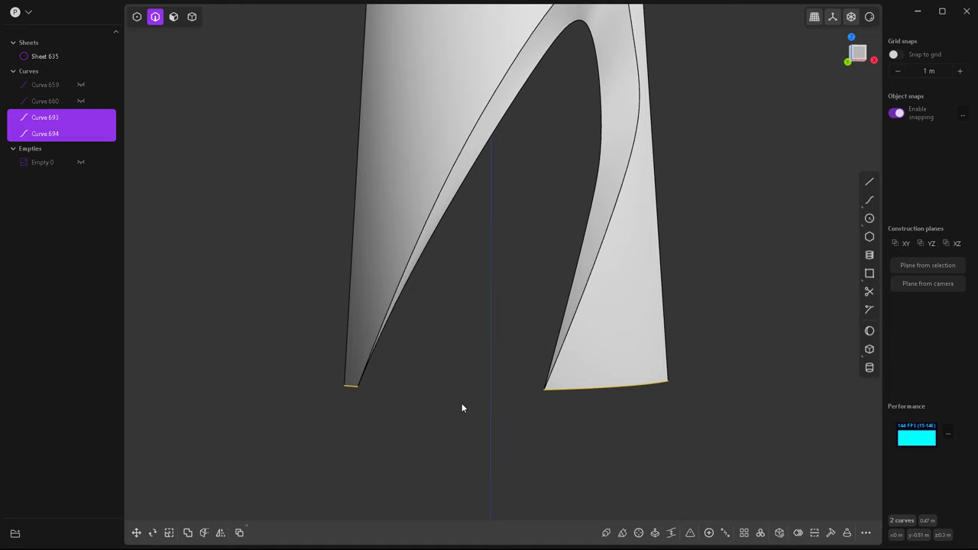
Duplicate both bottom-edge curves and move the copies about 0.12 m straight down along Z.
key("ctrl+d")
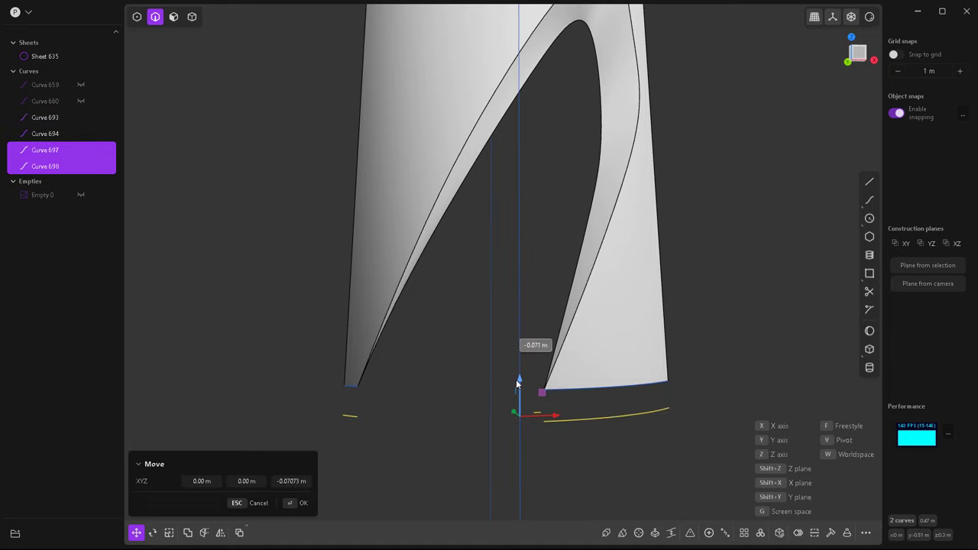
right_click(458, 373)
left_click(447, 412)
middle_click_drag(447, 413, 436, 428)
Bridge the facing endpoints of the two upper bottom-edge curves with a curve across the cut-out's opening.
left_click(362, 405)
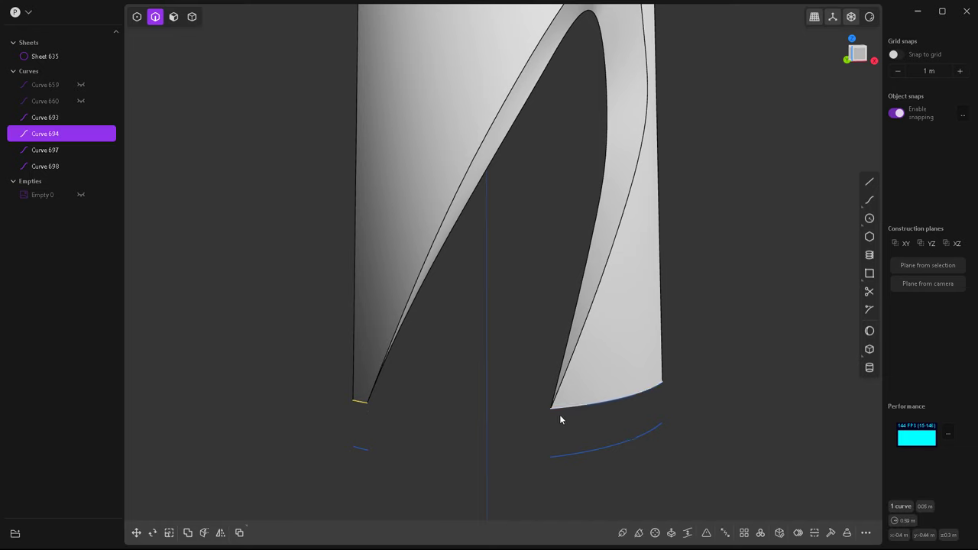
left_click(561, 416)
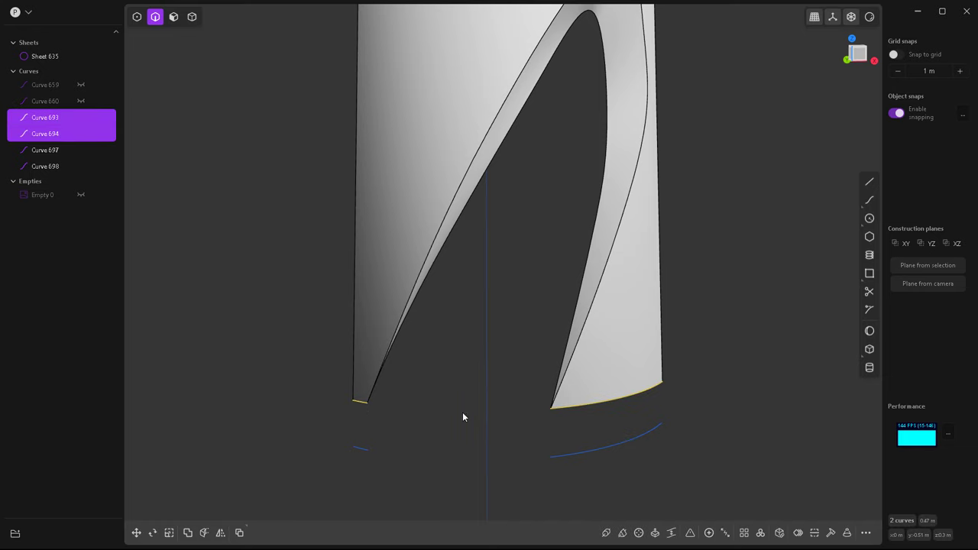
key("1")
left_click(367, 402)
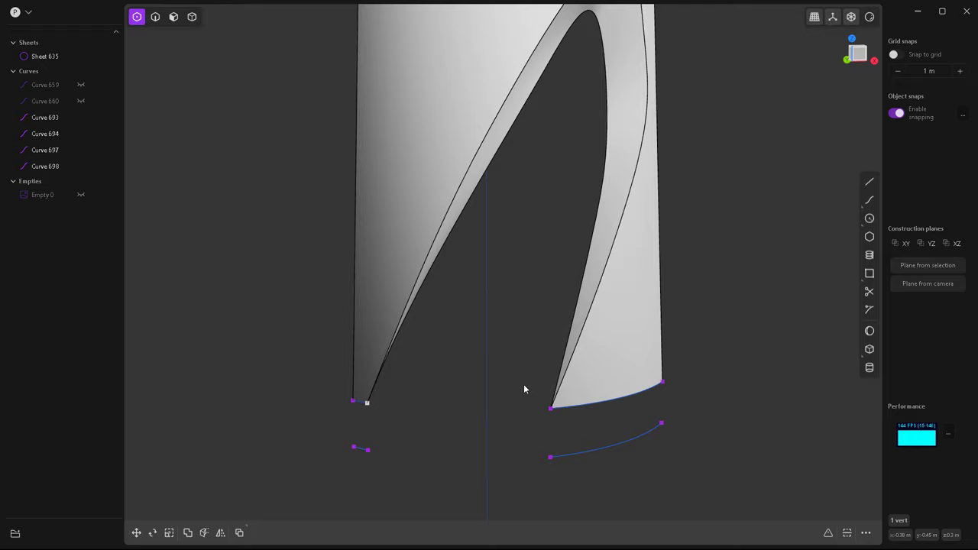
middle_click_drag(490, 413, 460, 434)
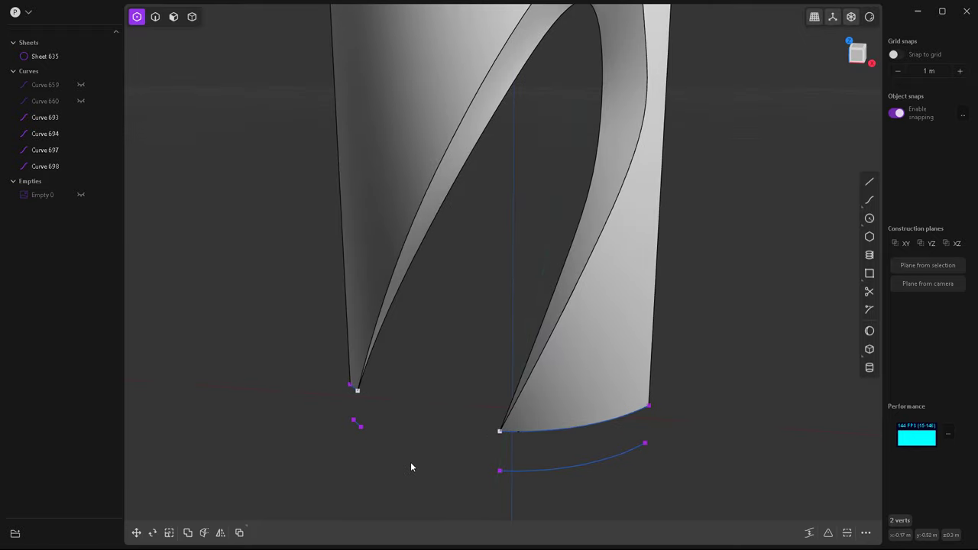
key("b")
middle_click_drag(450, 444, 525, 412)
key("Return")
Duplicate the bridge curve and move the copy 0.118 m down along Z, snapping it to the lowered curves' ends.
key("2")
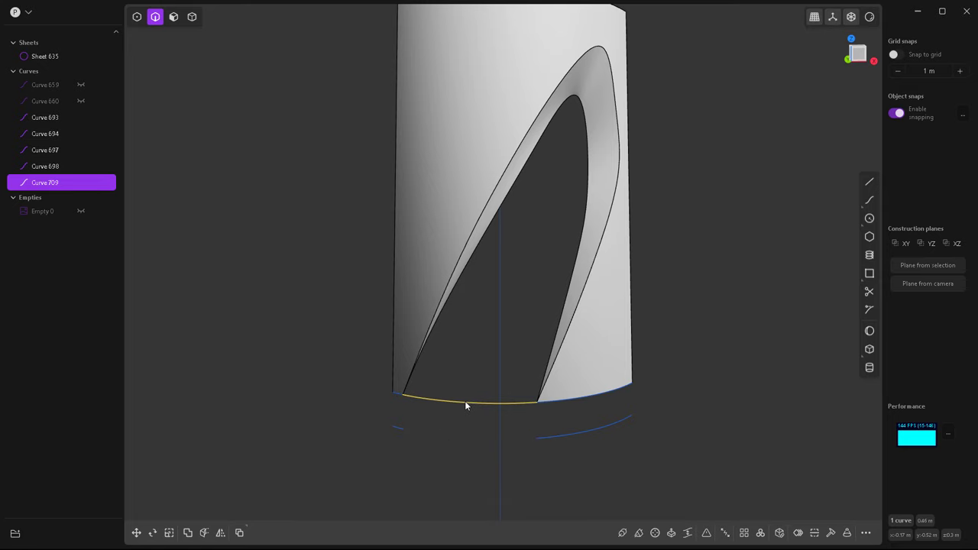
middle_click_drag(474, 448, 481, 405)
key("ctrl+d")
left_click_drag(476, 353, 543, 427)
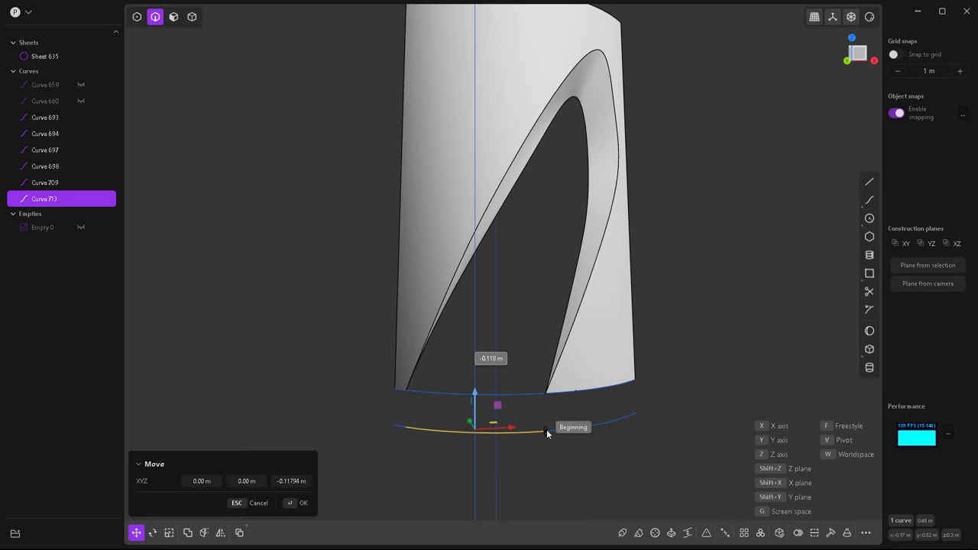
key("Return")
Loft the middle strip between the bridge curve and its lowered copy.
middle_click_drag(499, 466, 554, 415)
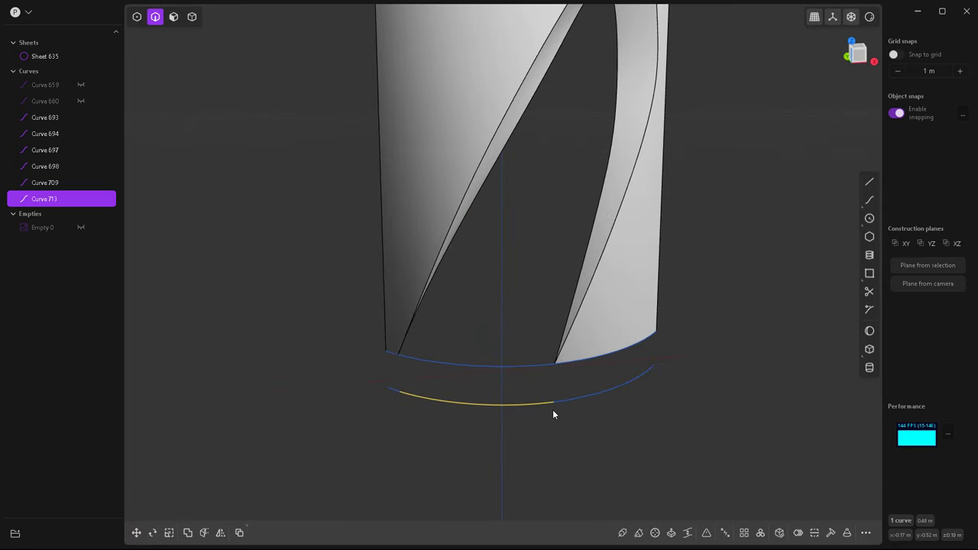
left_click(495, 370)
left_click(494, 403, "shift")
key("l")
key("Return")
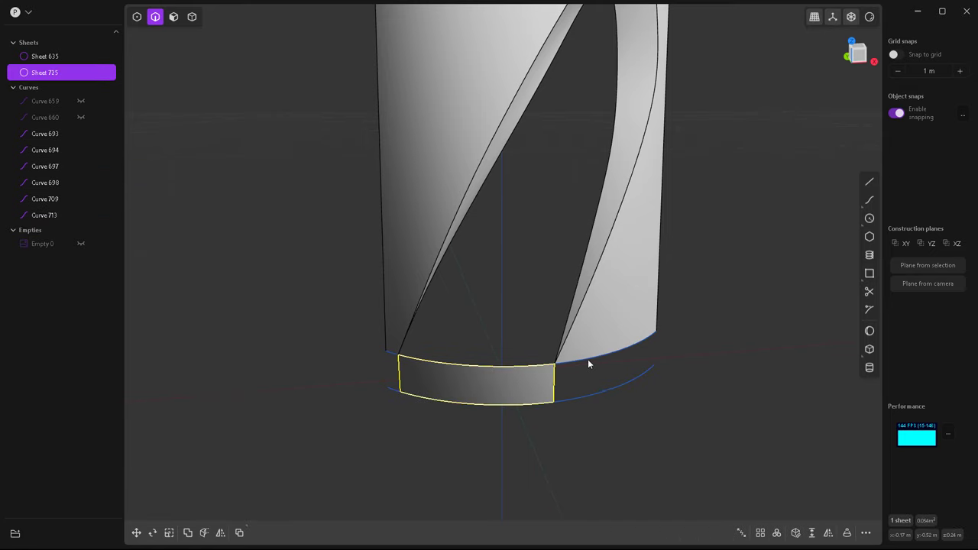
Loft the strips under the wide and narrow bottom edges, each between its edge curve and the lowered copy.
left_click(589, 360)
left_click(589, 393, "shift")
key("l")
key("Return")
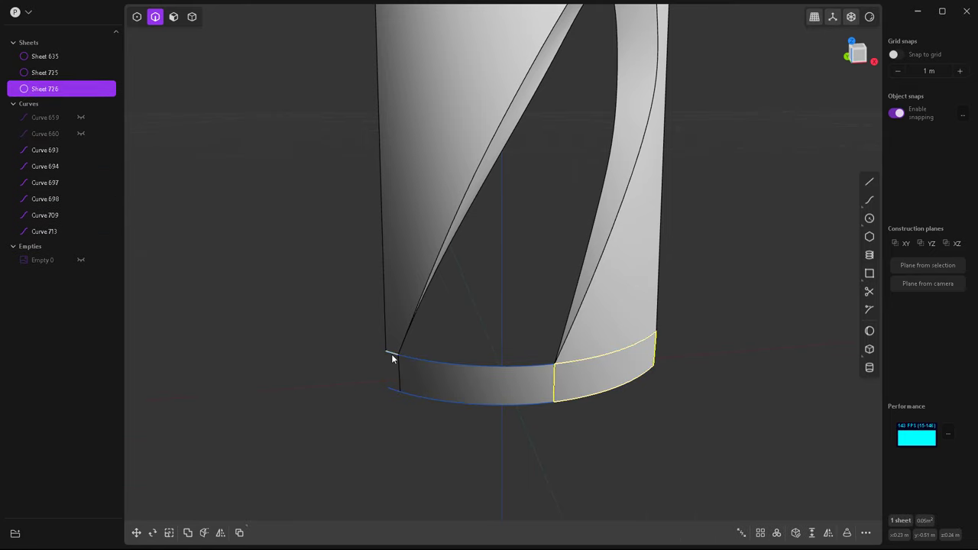
left_click(392, 355)
left_click(393, 388, "shift")
key("l")
key("Return")
Hide all six bottom-edge and bridge curves, leaving only the sheets shown.
middle_click_drag(395, 427, 518, 423)
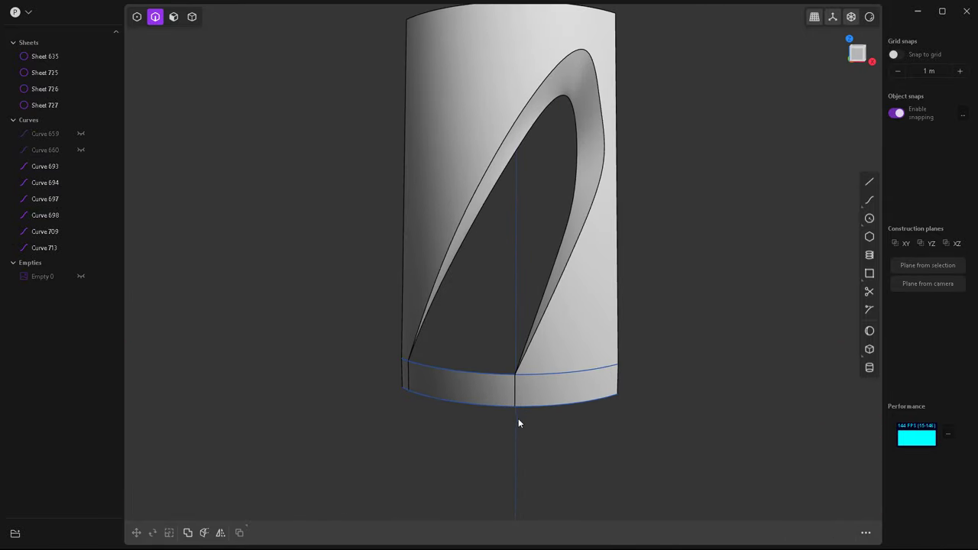
left_click(81, 184)
left_click(80, 216)
left_click(81, 231)
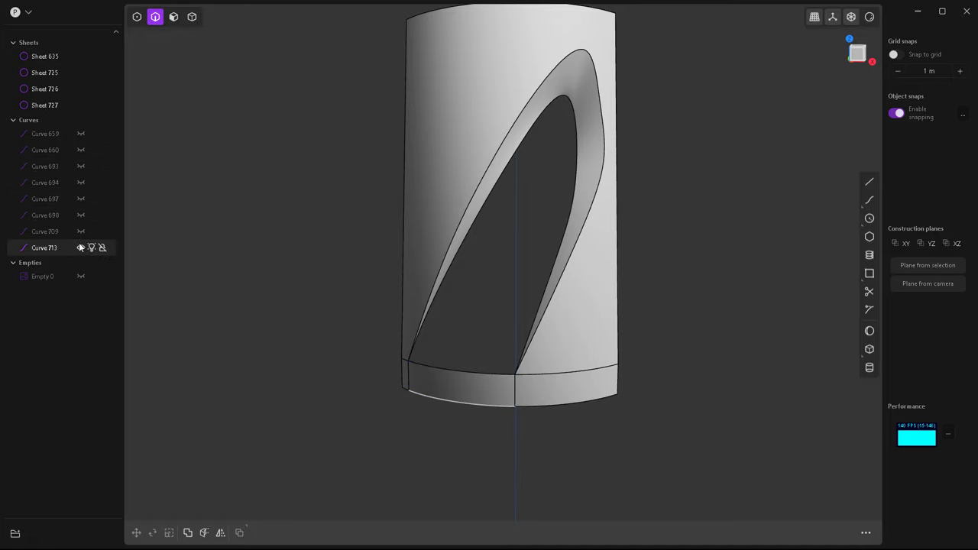
left_click(81, 248)
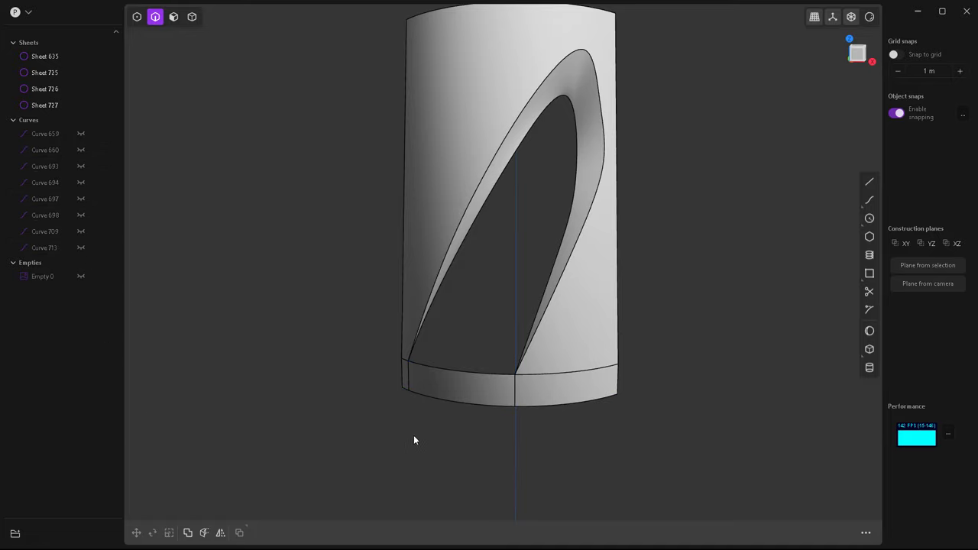
Fill the loop opening with a surface bounded by the inner loop edge and the middle strip's upper edge.
left_click(471, 373)
key("e")
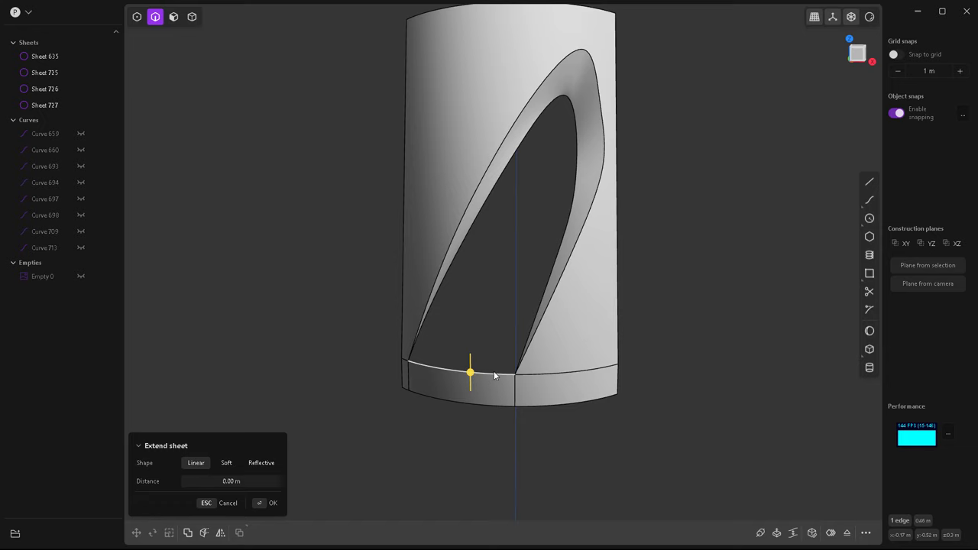
left_click(519, 148)
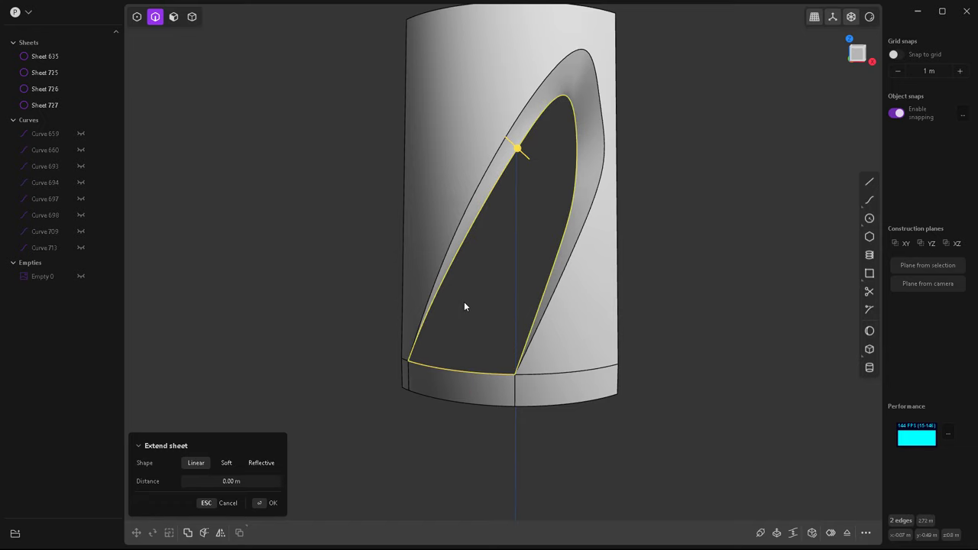
left_click(811, 533)
key("Return")
middle_click_drag(699, 335, 515, 312)
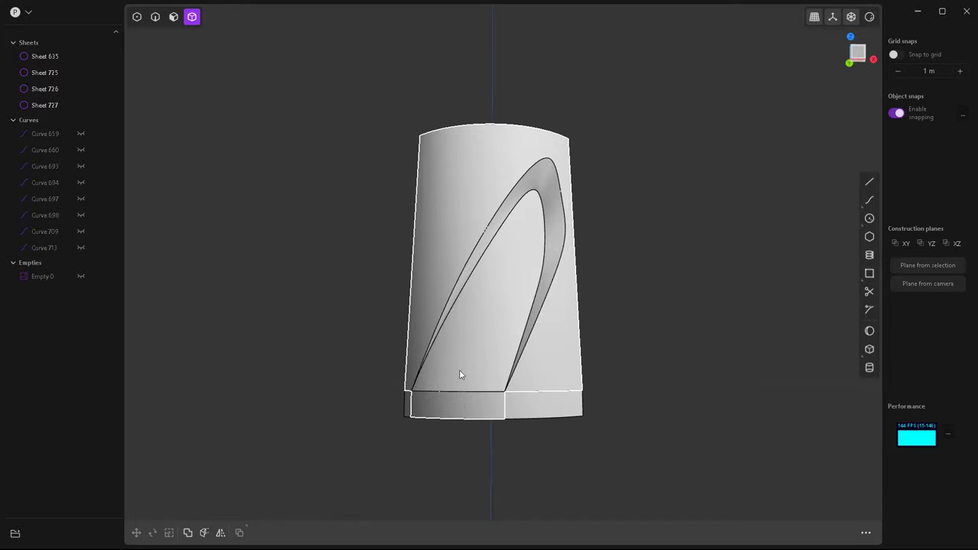
In the front view, draw a horizontal line about 1.8 m long across the body just above the base strip.
key("KP_1")
left_click(869, 183)
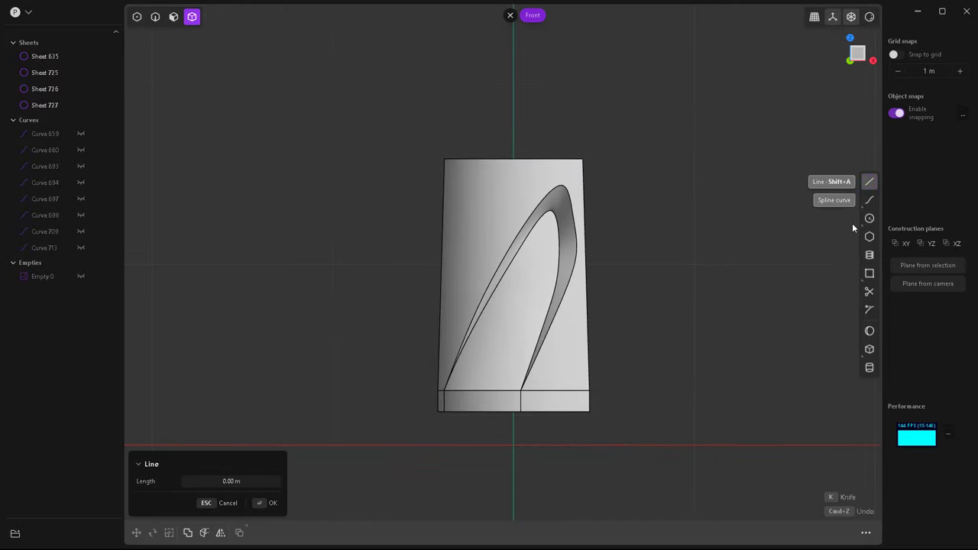
left_click(608, 380)
left_click(286, 380)
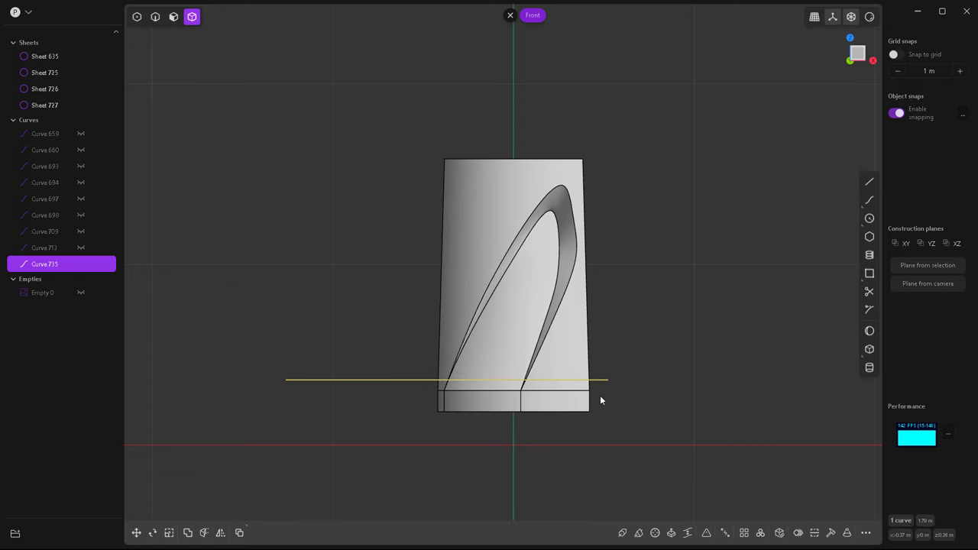
Try to cut the body sheet with the horizontal line.
key("c")
left_click(581, 339)
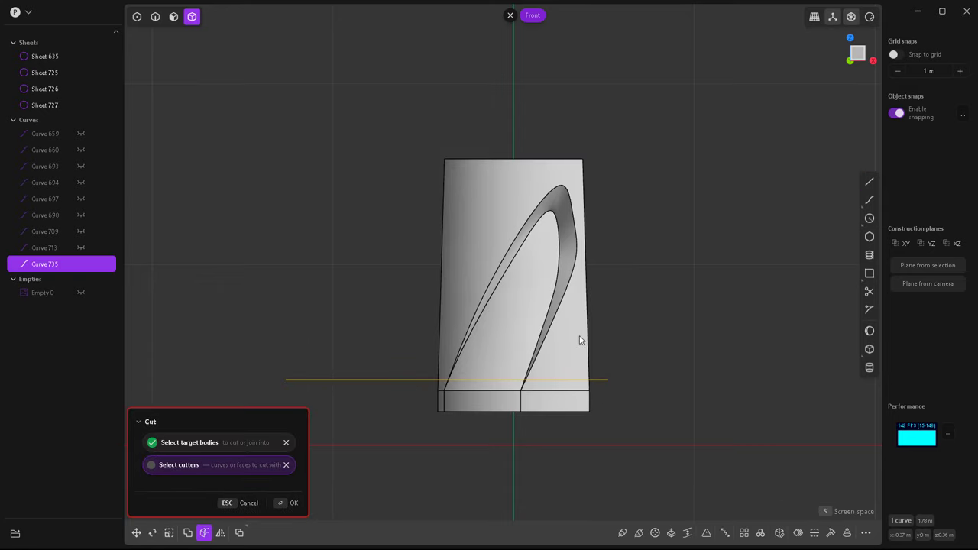
key("Return")
scroll(497, 397, "up", 4)
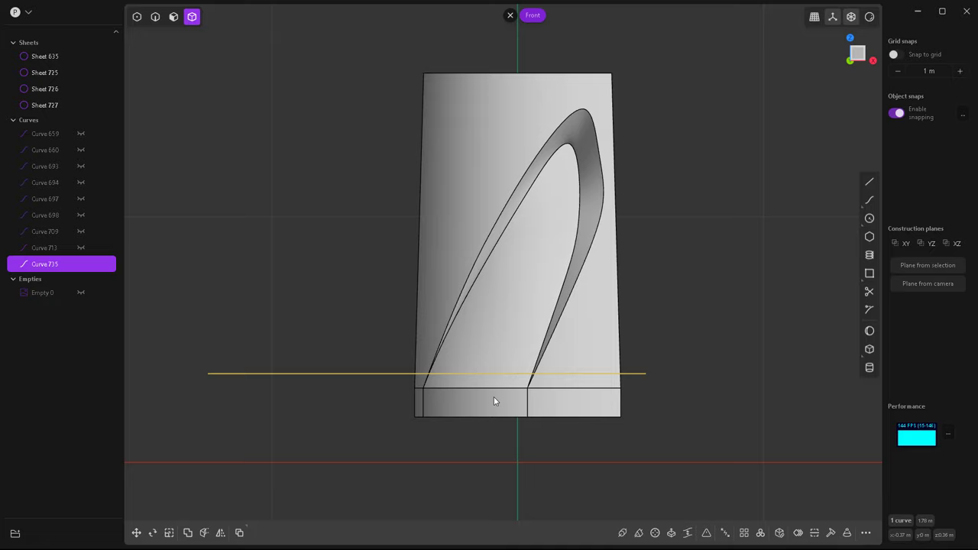
middle_click_drag(492, 392, 602, 367)
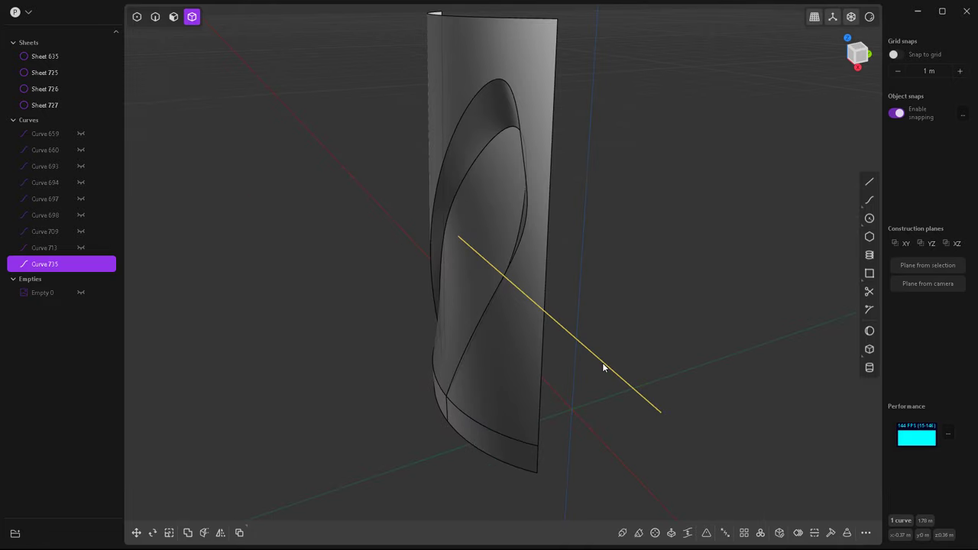
key("c")
middle_click_drag(521, 395, 552, 359)
key("Escape")
Examine how the overlapping sheets are joined by selecting them individually and trial-moving the filled body sheet aside along X.
left_click(715, 398)
left_click(612, 201)
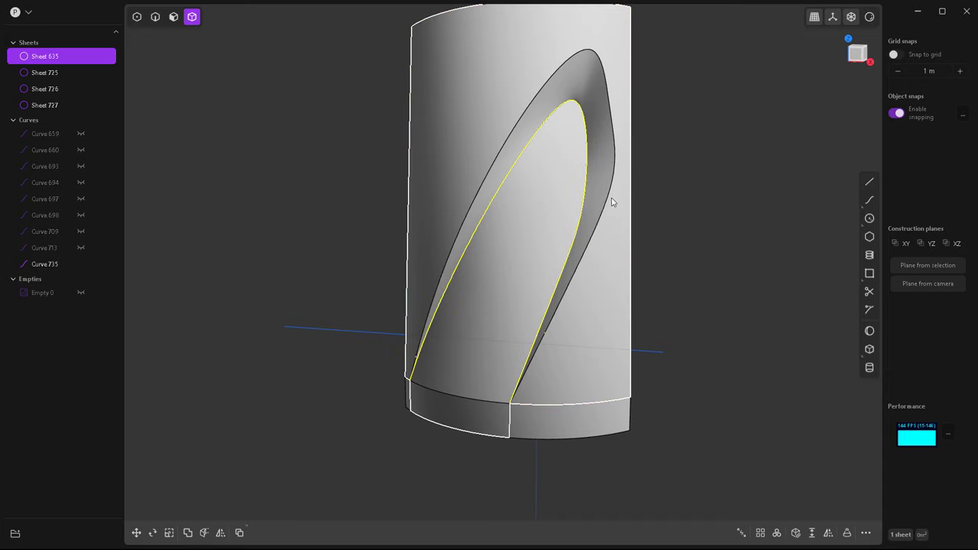
left_click(46, 76)
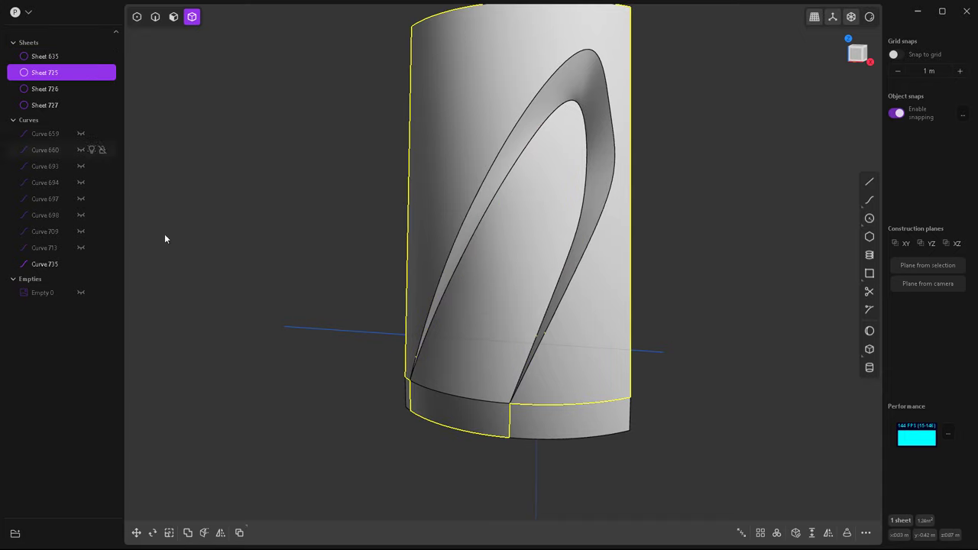
left_click(621, 69)
left_click_drag(696, 316, 346, 121)
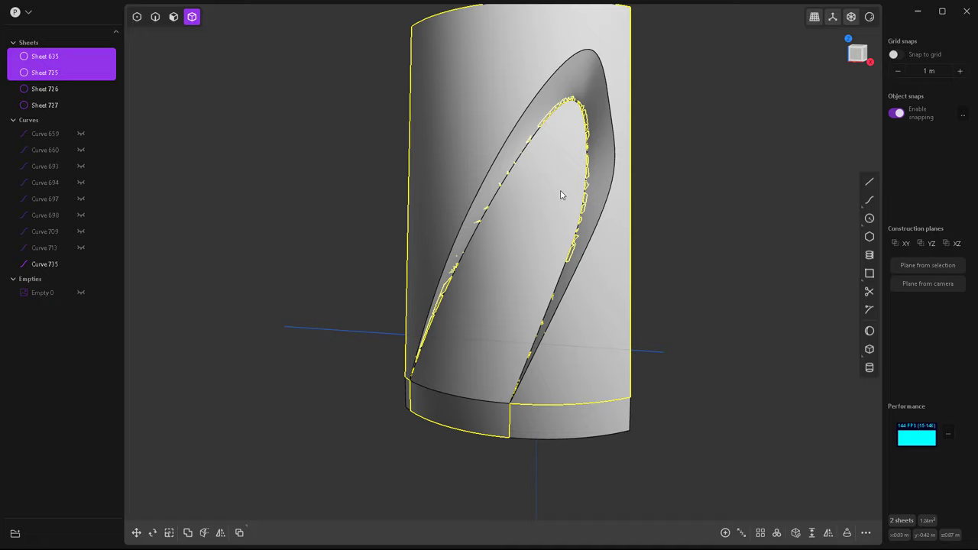
scroll(560, 194, "down", 2)
middle_click_drag(453, 388, 498, 418)
left_click(496, 418)
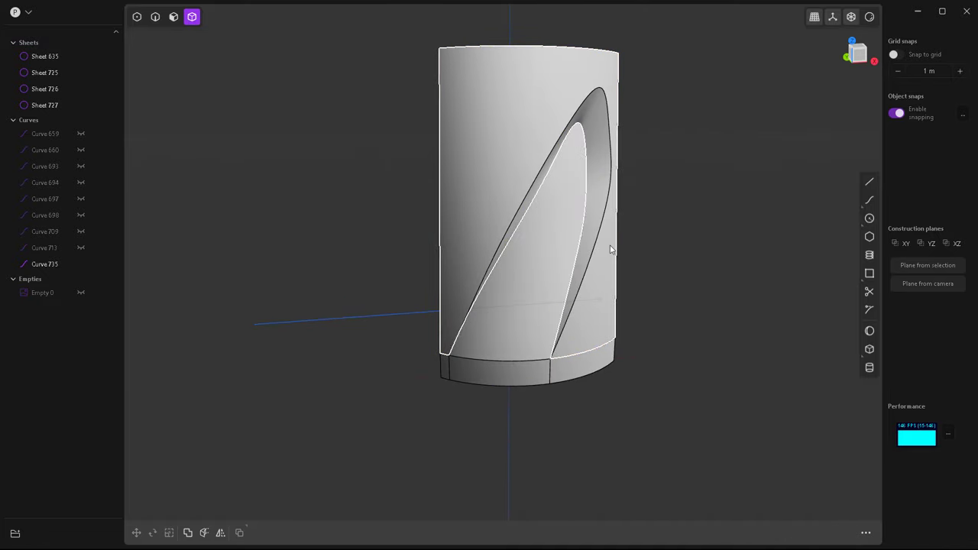
left_click(612, 246)
scroll(466, 340, "down", 2)
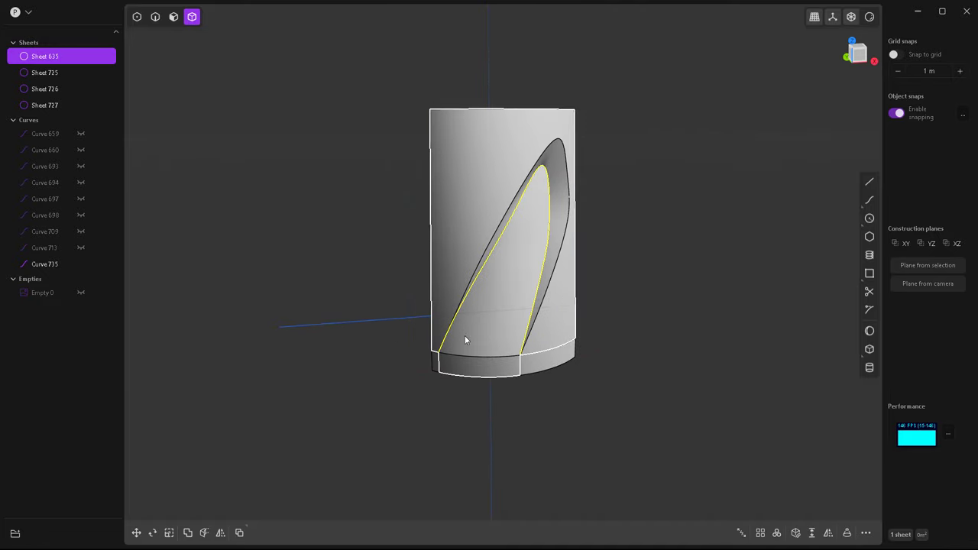
left_click(468, 231)
key("g")
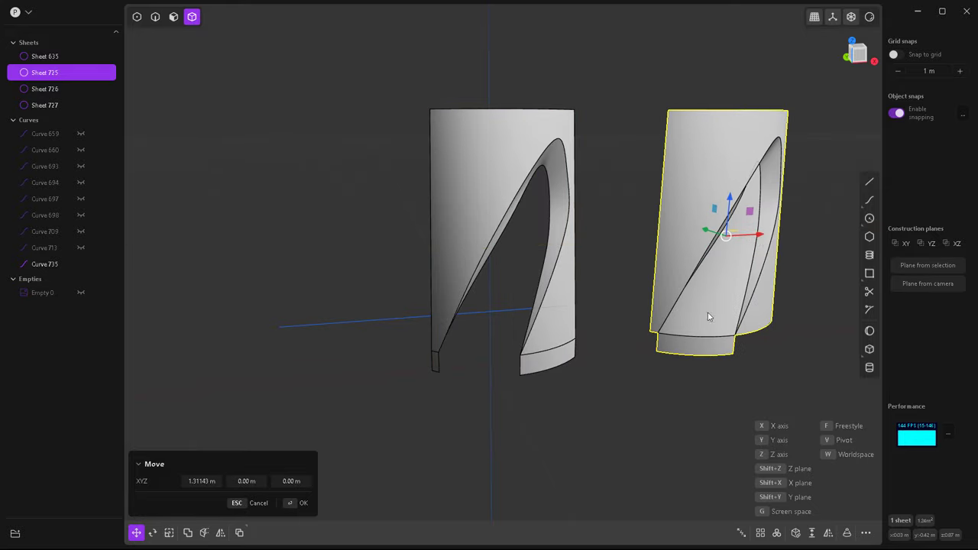
middle_click_drag(708, 317, 753, 261)
key("Escape")
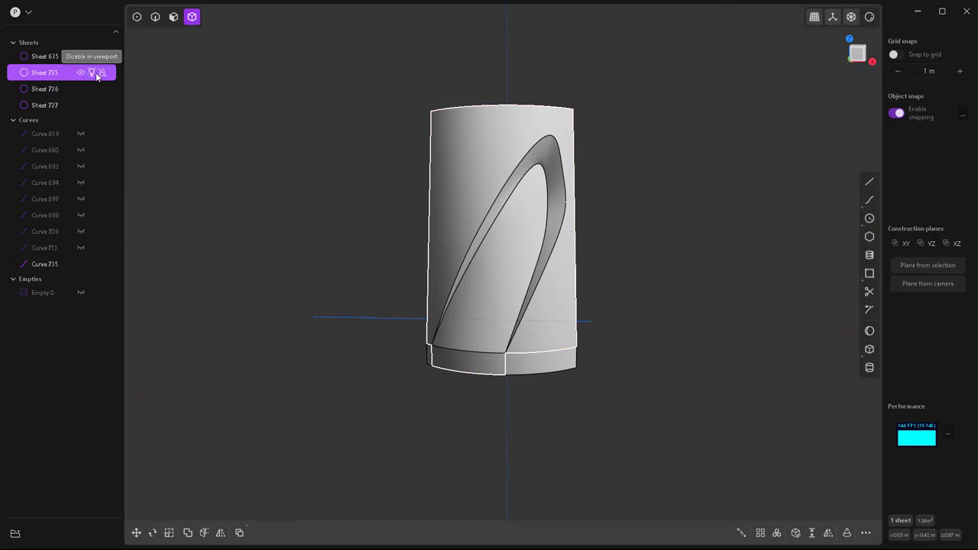
Isolate the filled body sheet by hiding it, deleting the duplicate body sheet and both side base strips, and showing it again.
left_click(81, 73)
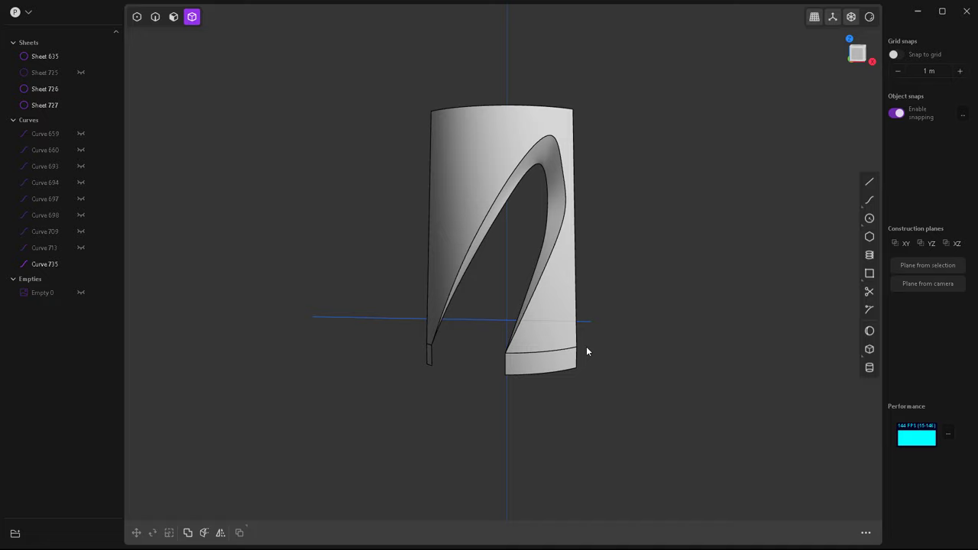
left_click(561, 253)
key("Delete")
left_click(539, 361)
key("Delete")
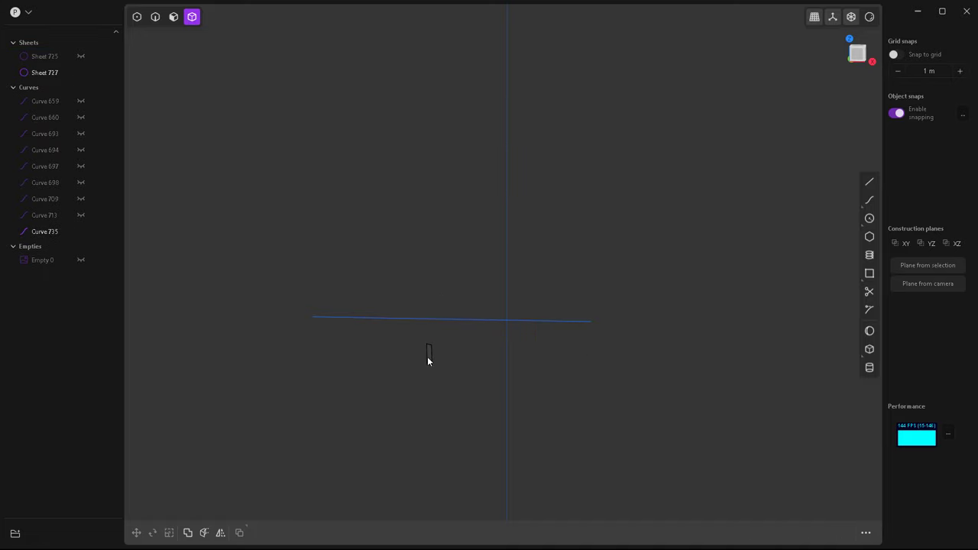
left_click(82, 55)
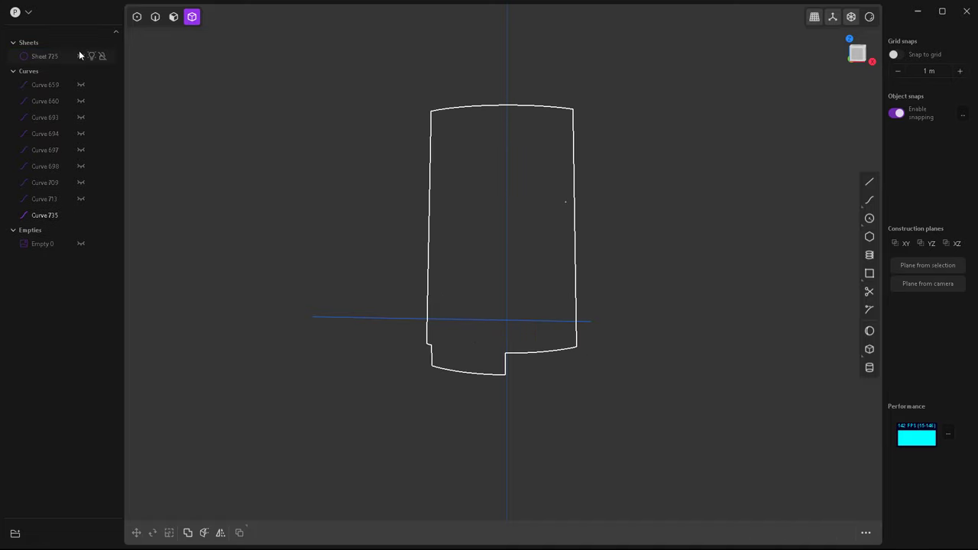
Cut the remaining body sheet with the horizontal line above the base strip.
left_click(589, 323)
mouse_move(589, 326)
middle_mouse_down()
mouse_move(677, 367)
mouse_move(587, 345)
middle_mouse_up()
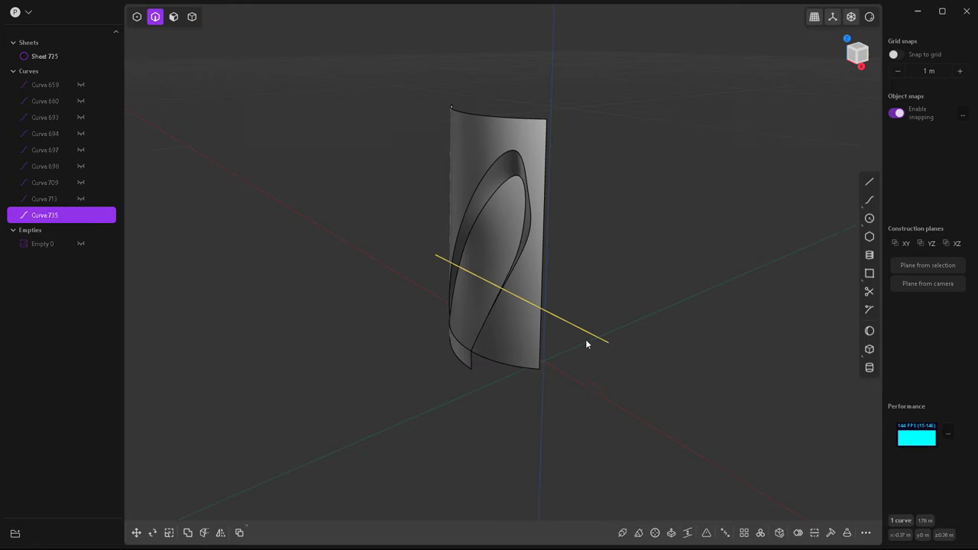
key("c")
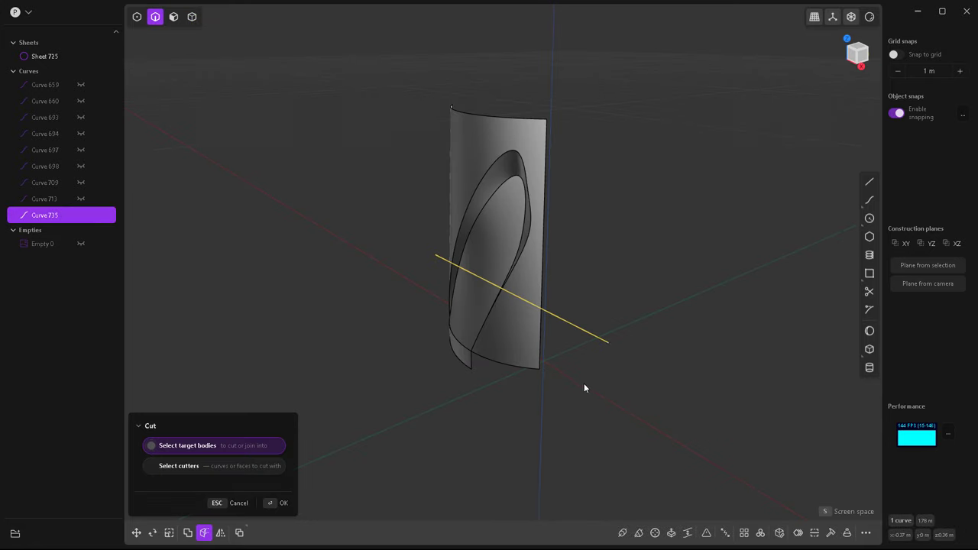
left_click(516, 349)
right_click(577, 398)
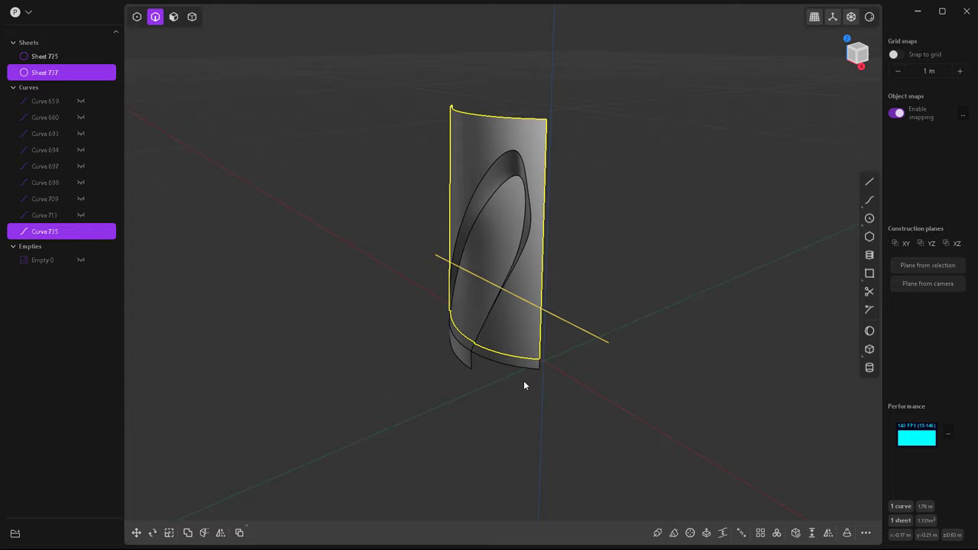
Delete the cutting line and the cut-off lower piece, keeping only the upper body sheet.
middle_click_drag(524, 382, 588, 362)
left_click(587, 326)
key("Delete")
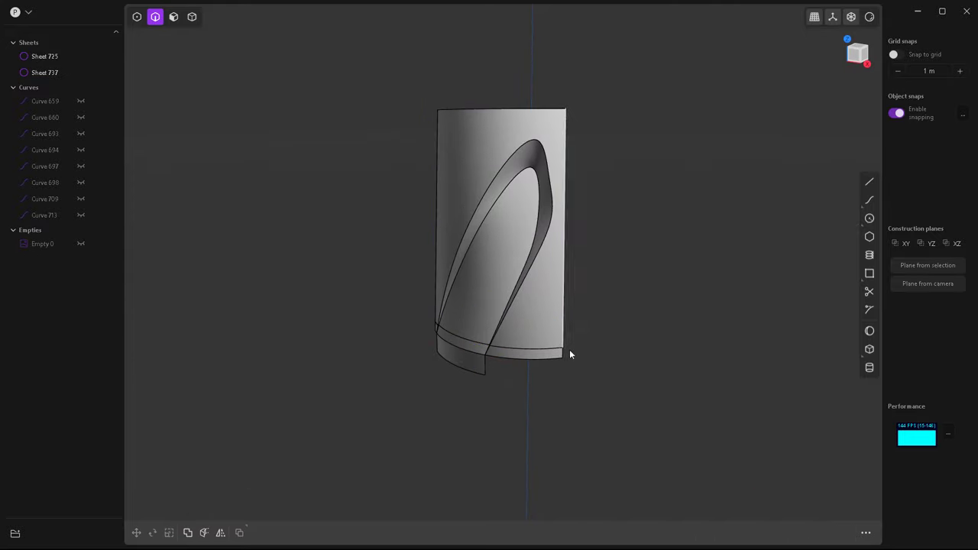
key("4")
left_click(526, 360)
key("Delete")
middle_click_drag(493, 368, 530, 378)
scroll(487, 212, "up", 4)
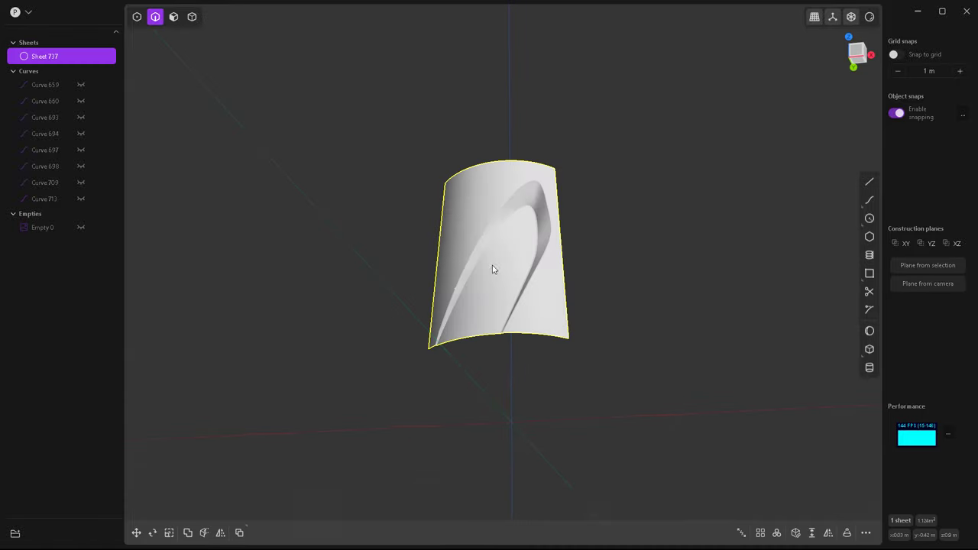
Turn on the display of edges on the body sheet.
middle_click_drag(493, 269, 492, 309)
scroll(535, 209, "up", 5)
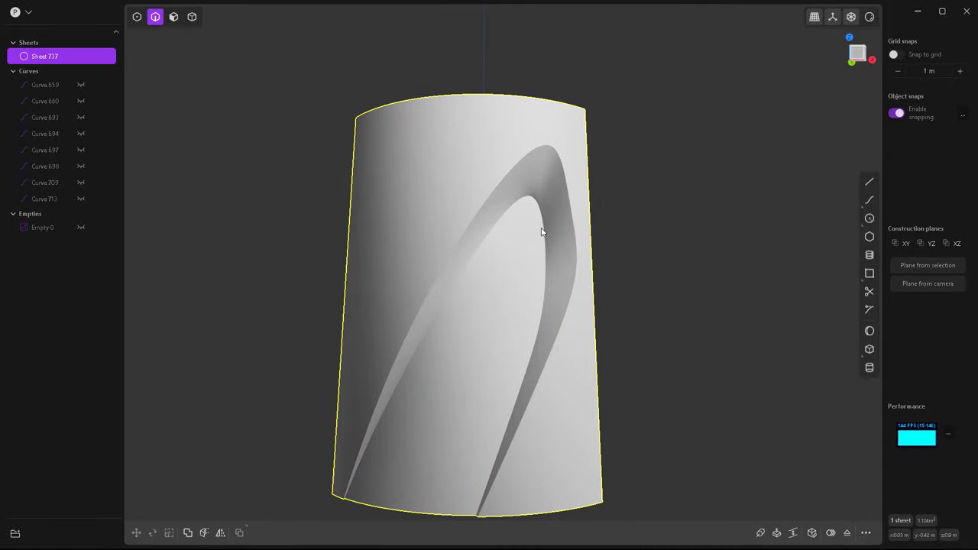
scroll(544, 229, "up", 4)
left_click(871, 17)
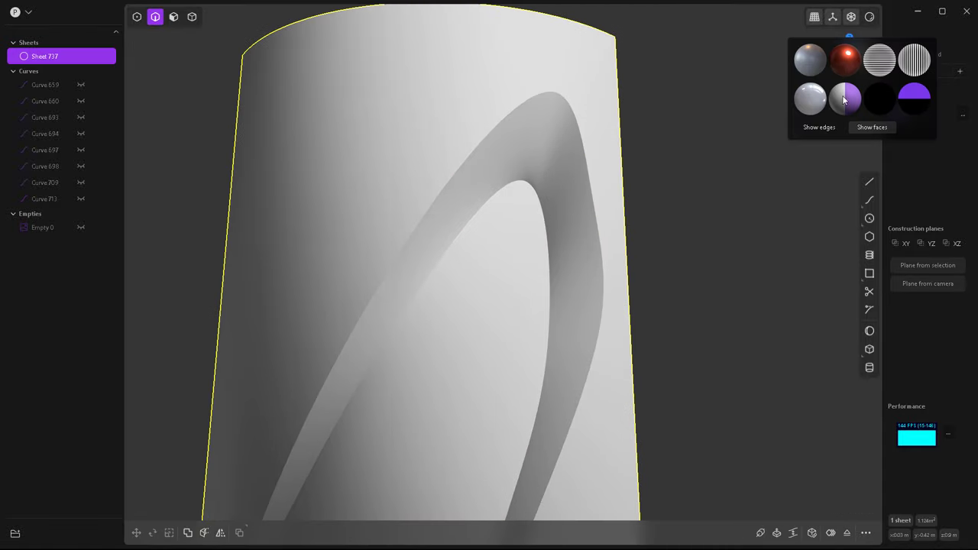
left_click(818, 127)
Fillet the inner loop edge of the recess with a distance of about 0.009 m.
scroll(537, 197, "up", 2)
left_click(538, 195)
key("b")
scroll(548, 225, "up", 2)
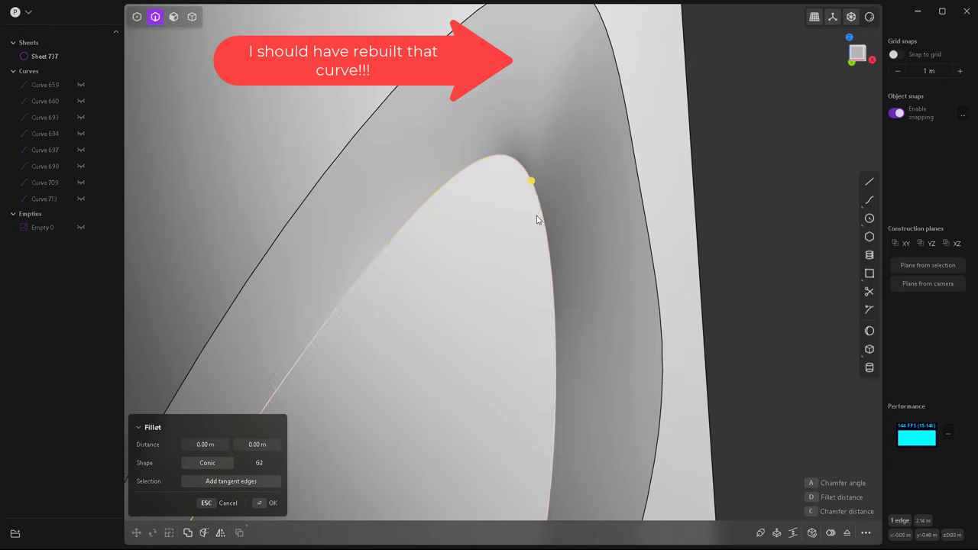
middle_click_drag(537, 217, 530, 199)
mouse_move(531, 198)
left_mouse_down()
mouse_move(542, 199)
mouse_move(528, 203)
left_mouse_up()
mouse_move(527, 203)
middle_mouse_down()
mouse_move(457, 260)
mouse_move(436, 160)
mouse_move(473, 214)
mouse_move(528, 202)
middle_mouse_up()
scroll(545, 204, "down", 5)
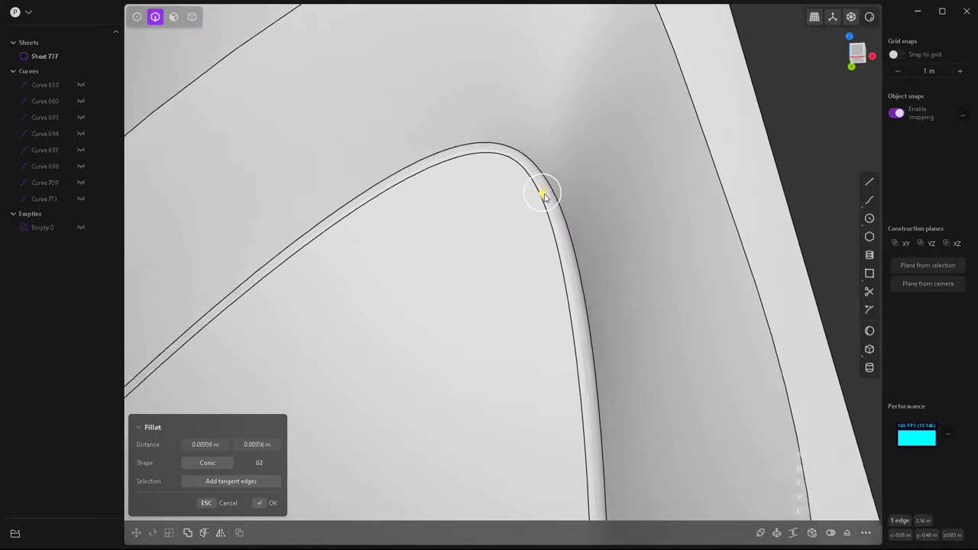
right_click(545, 204)
Fillet the outer loop edge of the recess with a distance of about 0.006 m.
left_click(635, 176)
key("b")
scroll(635, 177, "up", 4)
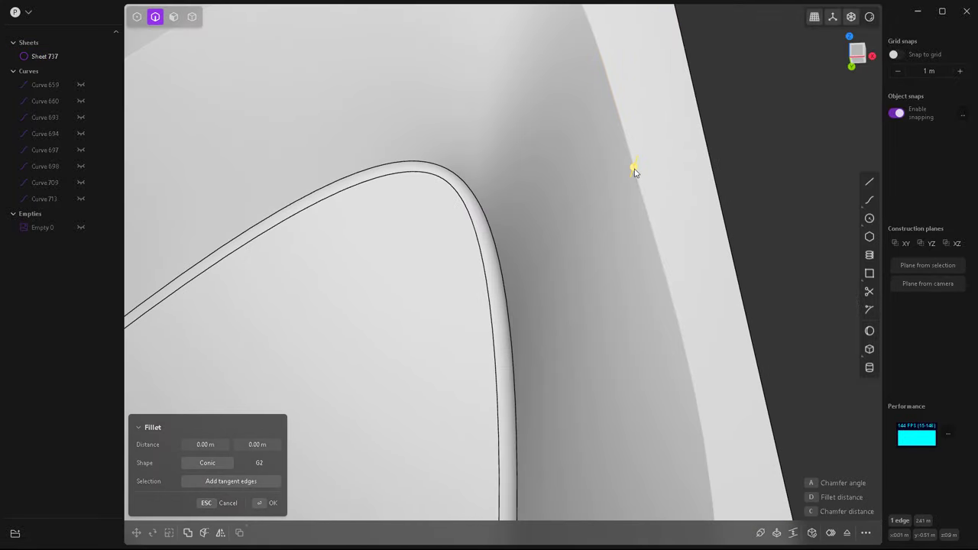
left_click_drag(635, 175, 636, 178)
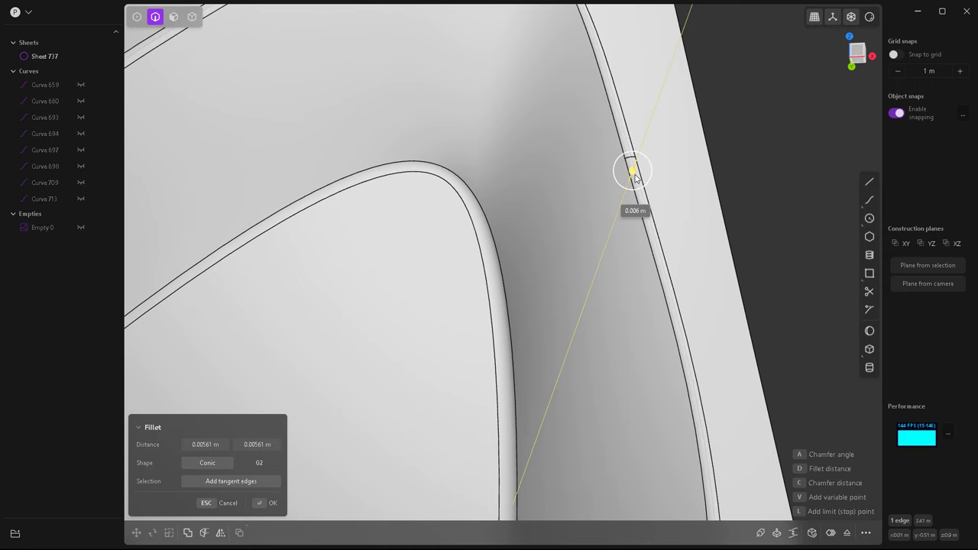
key("Return")
middle_click_drag(633, 183, 581, 183)
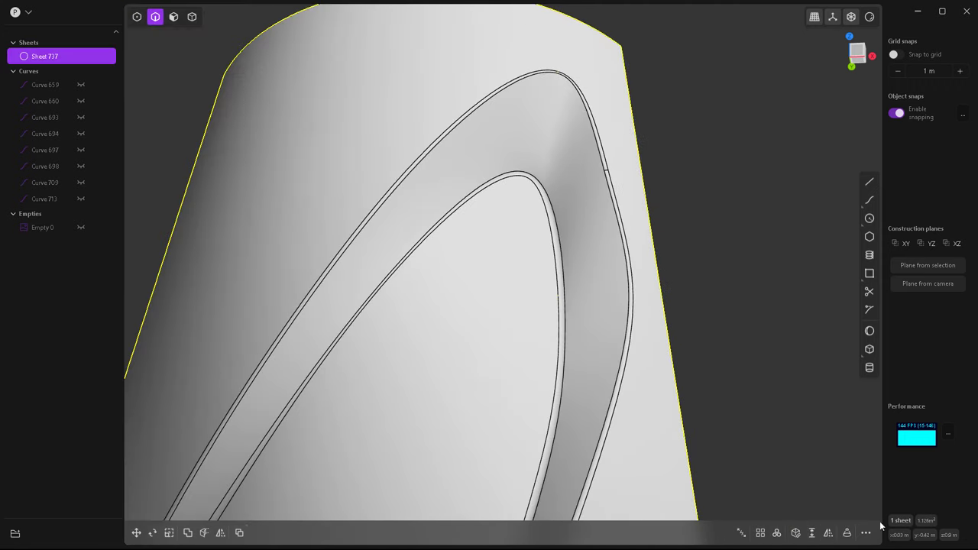
left_click(623, 226)
key("o")
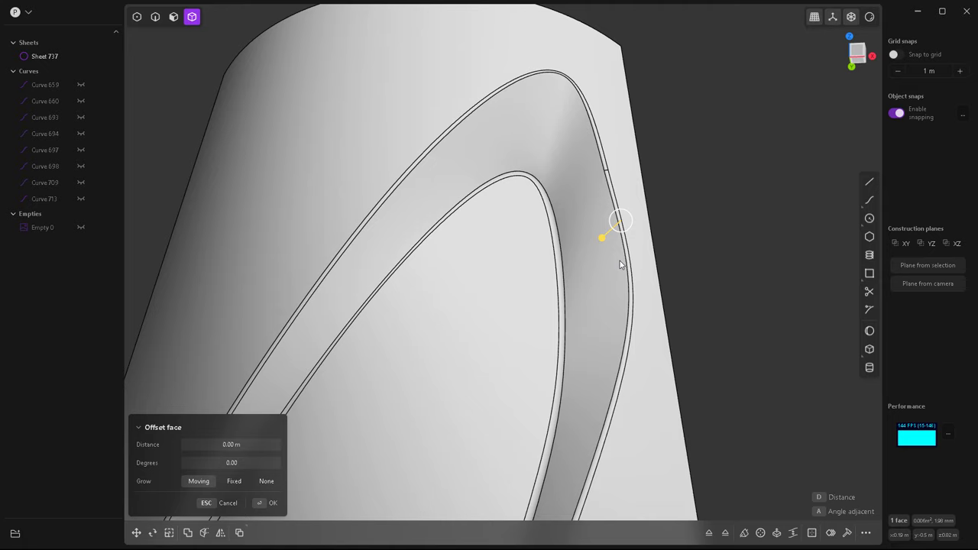
left_click(626, 275)
Search the commands for "red" and run the matching command on the filleted body sheet.
left_click(866, 533)
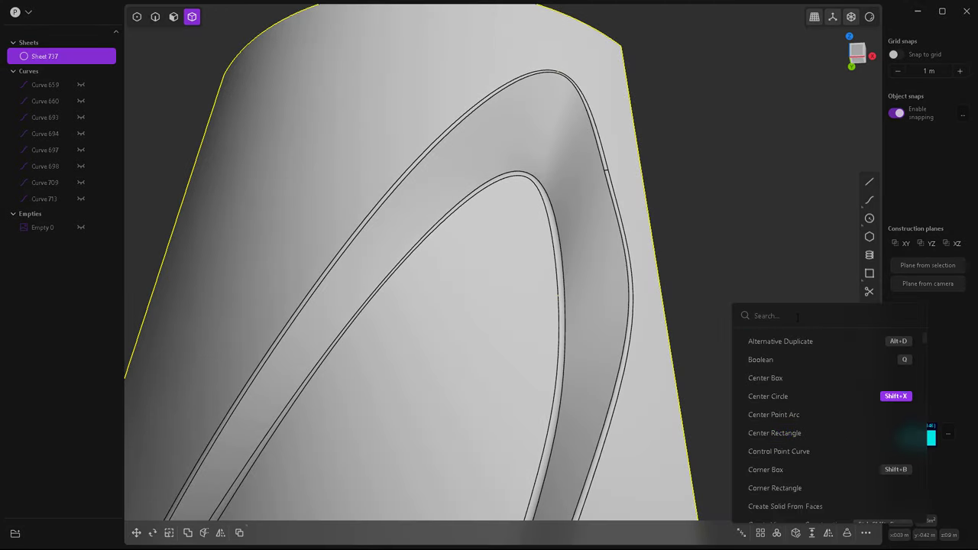
type("red")
left_click(775, 343)
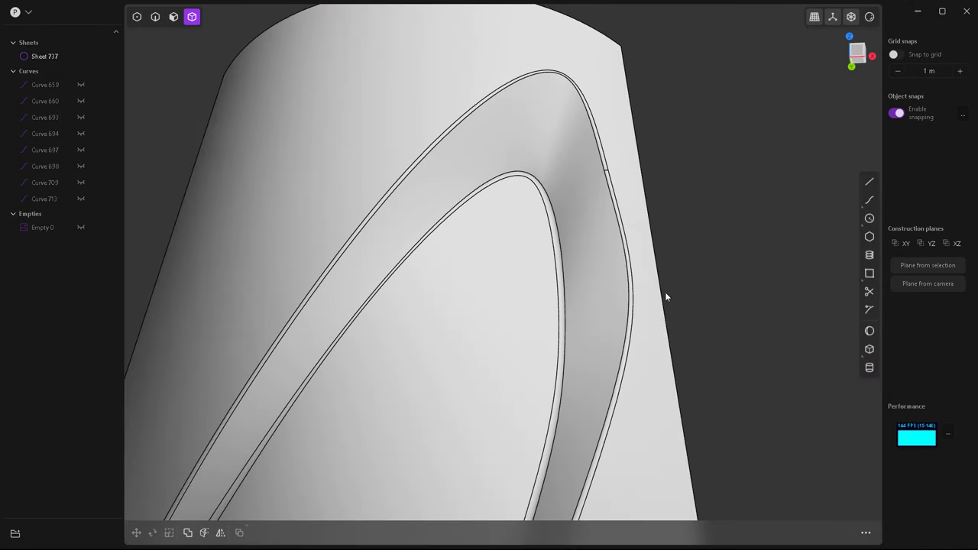
Turn off the display of edges and select the whole body sheet.
scroll(518, 169, "down", 3)
scroll(517, 169, "down", 5)
left_click(870, 18)
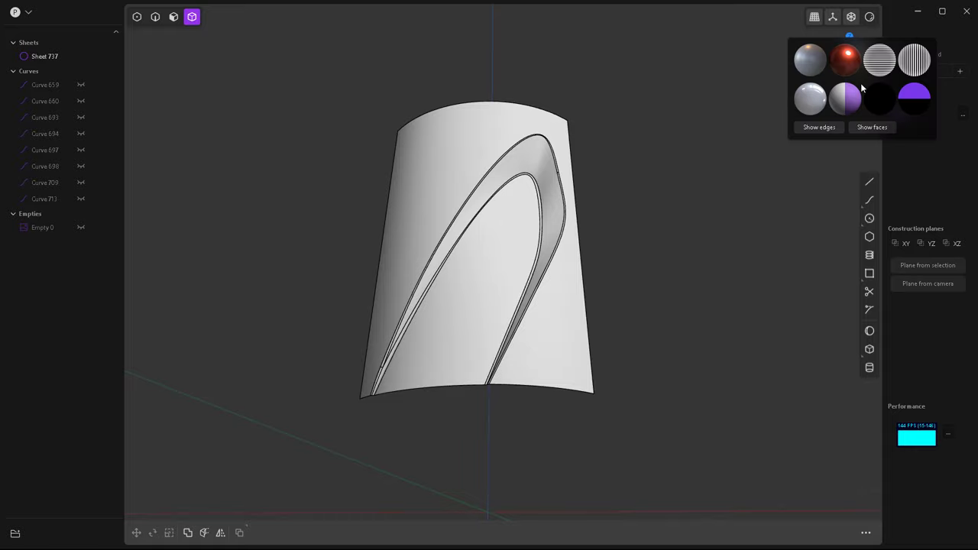
left_click(841, 110)
middle_click_drag(726, 233, 570, 275)
left_click(574, 276)
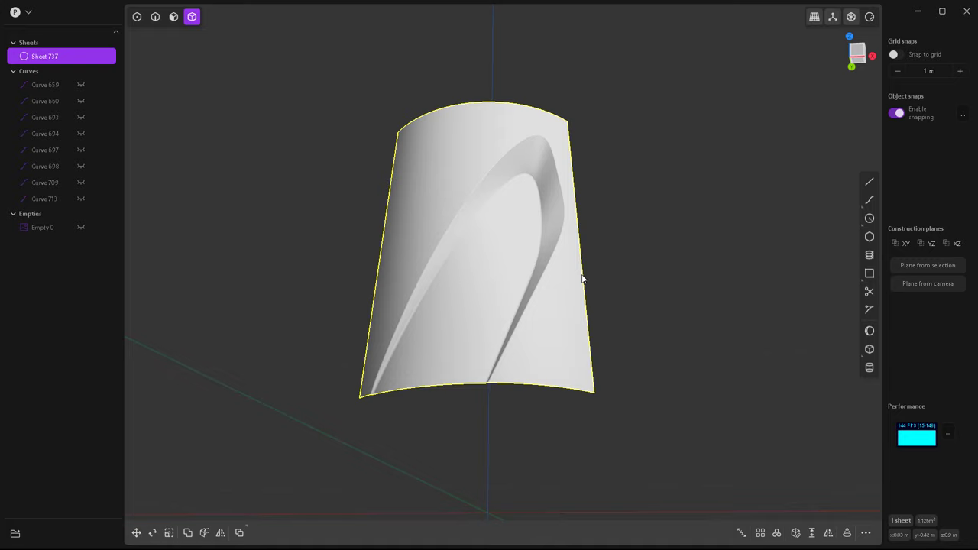
Create a radial array of the body sheet around the origin in top view with 4 instances over 360 degrees.
key("7")
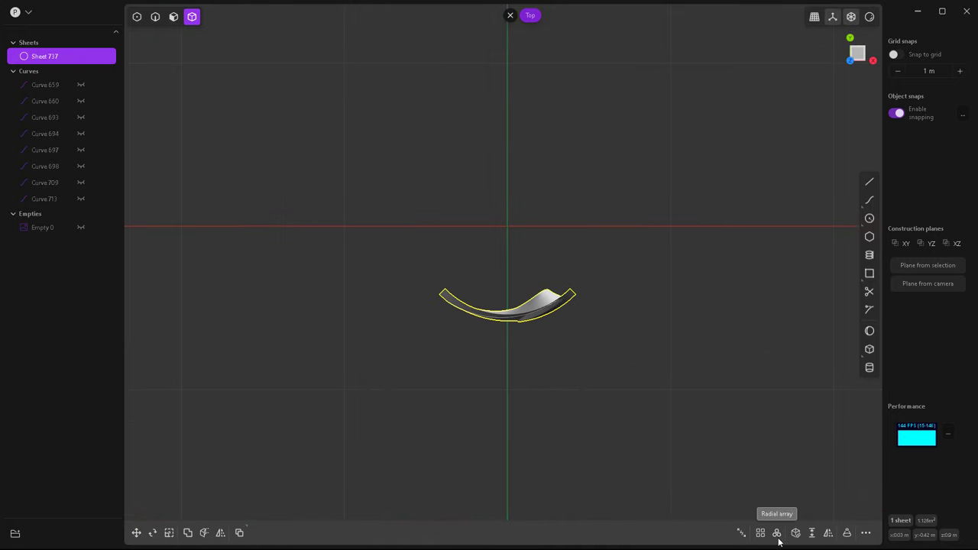
left_click(777, 534)
left_click(507, 227)
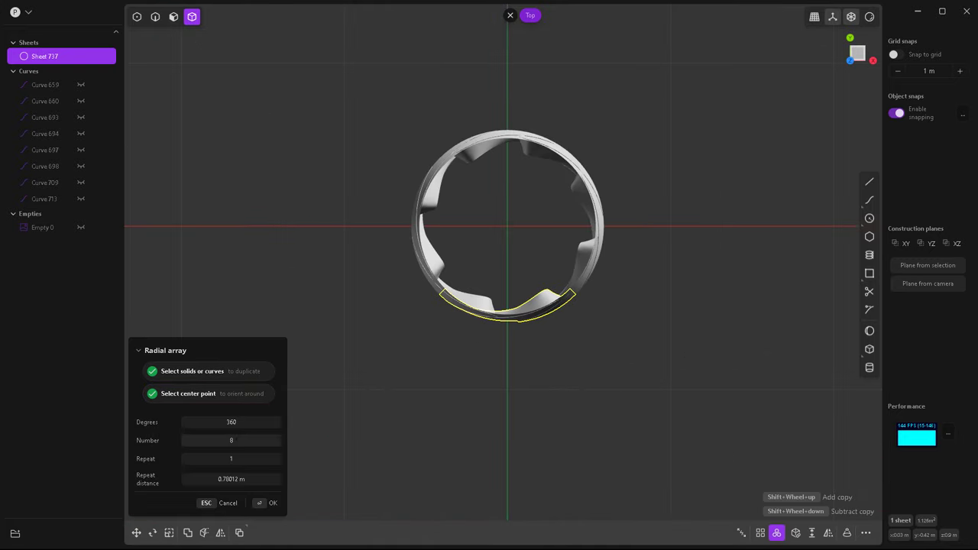
scroll(508, 222, "down", 4, "shift")
left_click(273, 504)
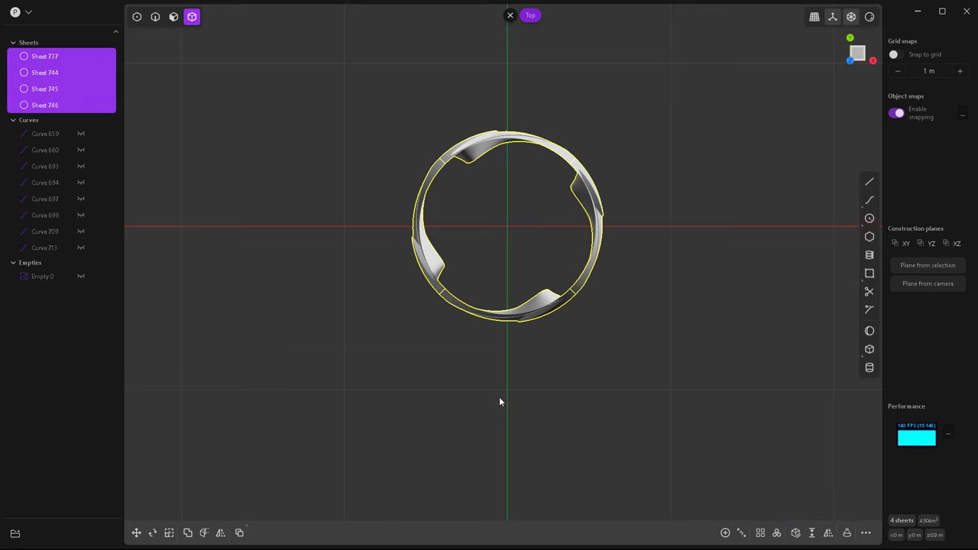
Join the four arrayed sheets into one body, search the commands for "red" and run the matching command on it.
middle_click_drag(520, 219, 514, 208)
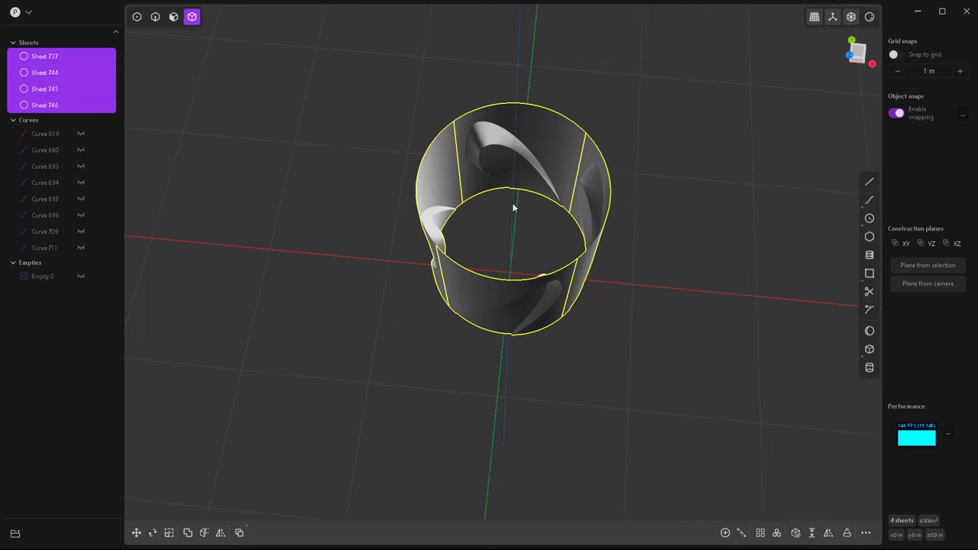
left_click(726, 533)
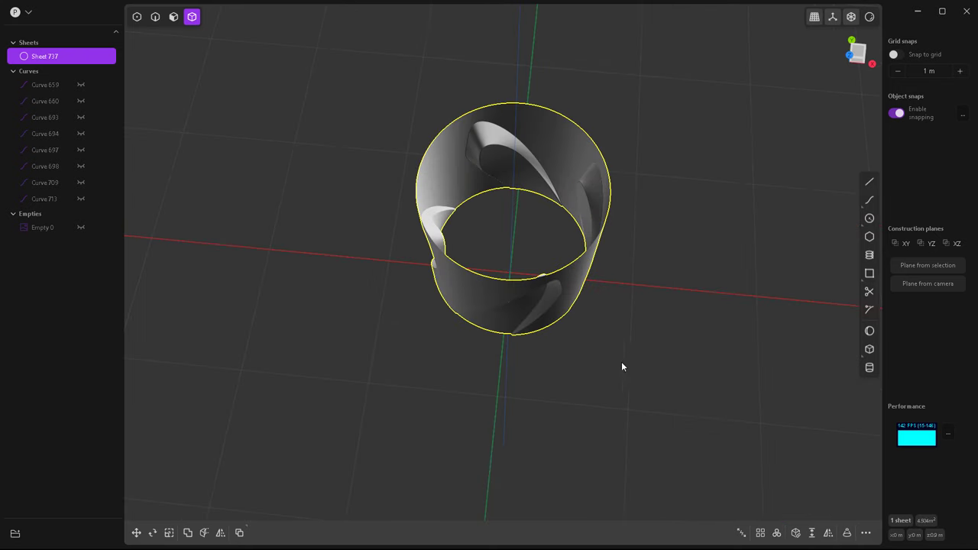
left_click(866, 534)
type("red")
left_click(794, 342)
Inspect the joined body from several sides, hide the side panels and shade the model with the glossy red material.
middle_click_drag(628, 392, 483, 270)
scroll(516, 266, "up", 5)
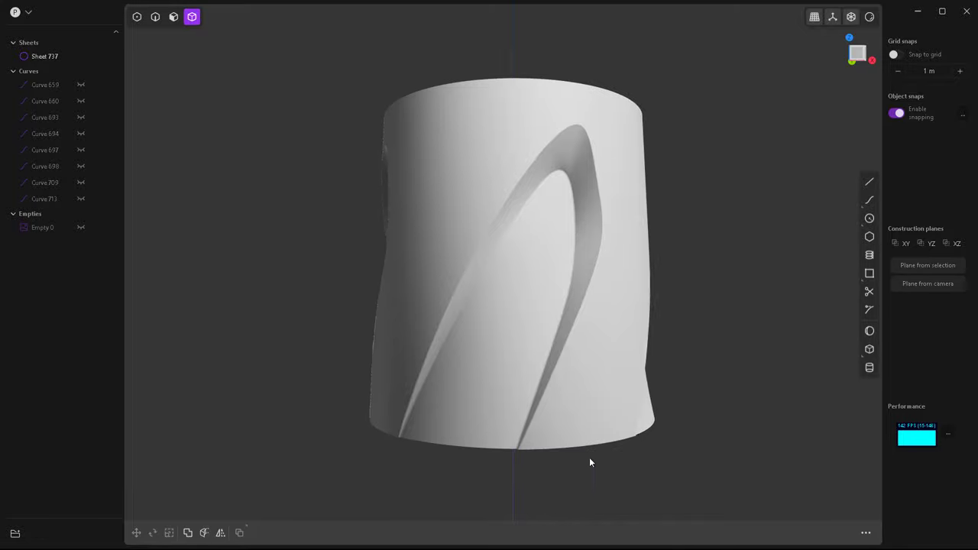
middle_click_drag(589, 462, 522, 466)
middle_click_drag(603, 452, 450, 439)
scroll(427, 345, "down", 5)
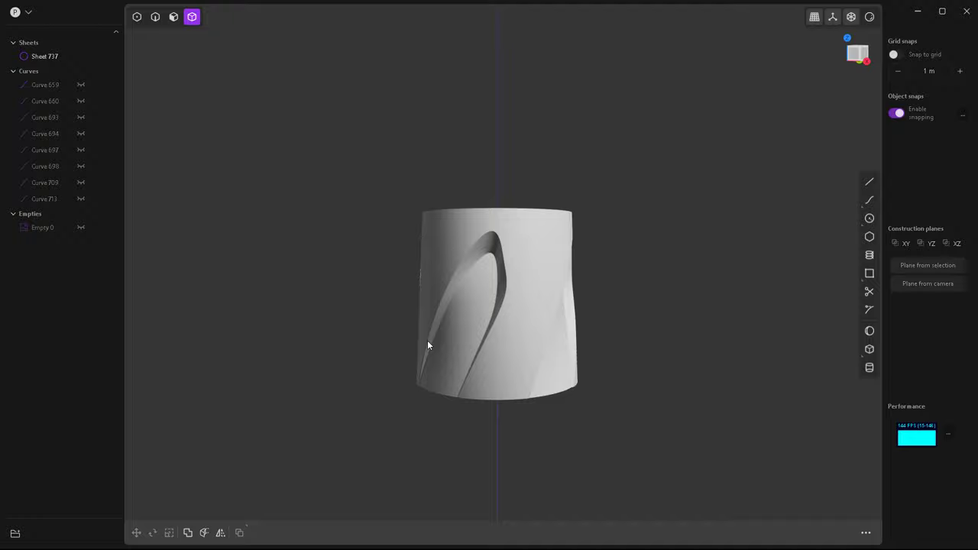
middle_click_drag(428, 345, 481, 373)
scroll(549, 396, "up", 4)
key("Tab")
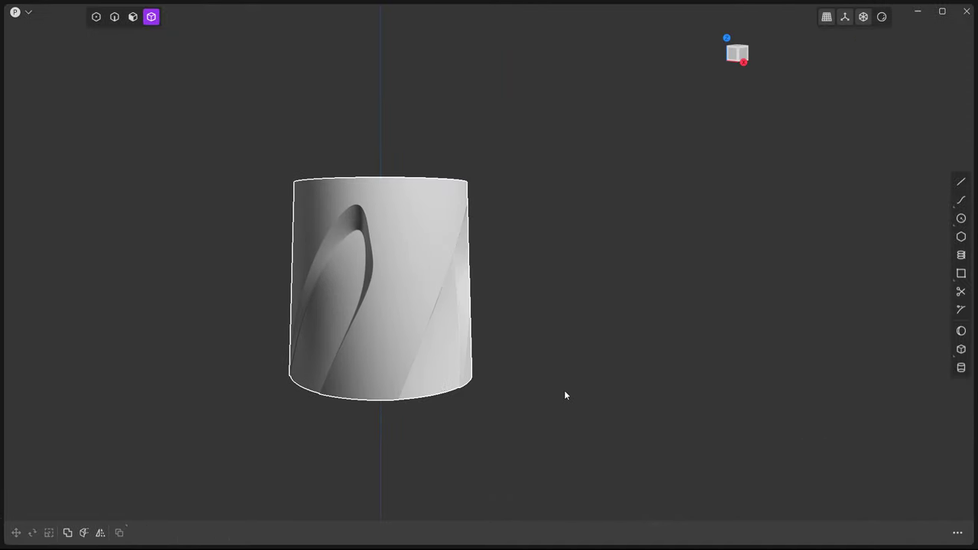
left_click(882, 17)
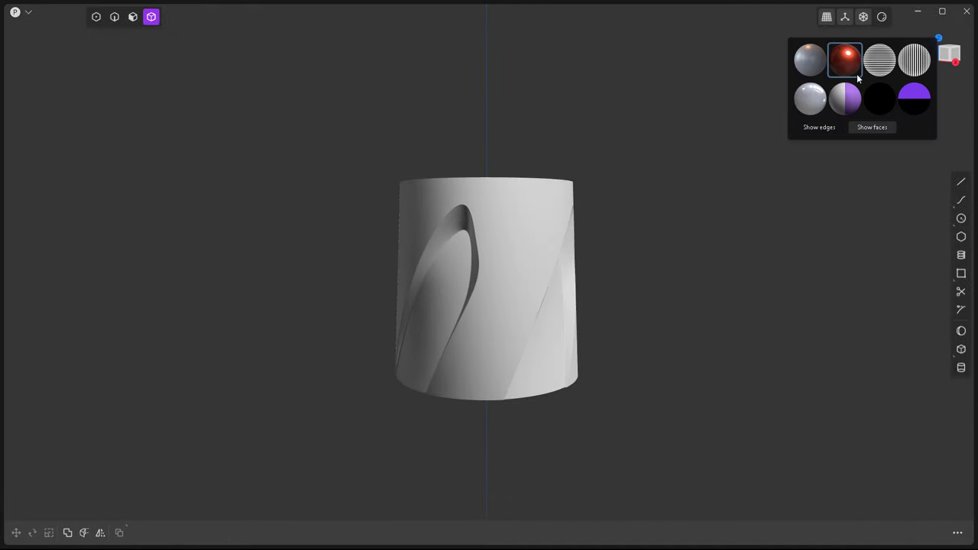
left_click(845, 60)
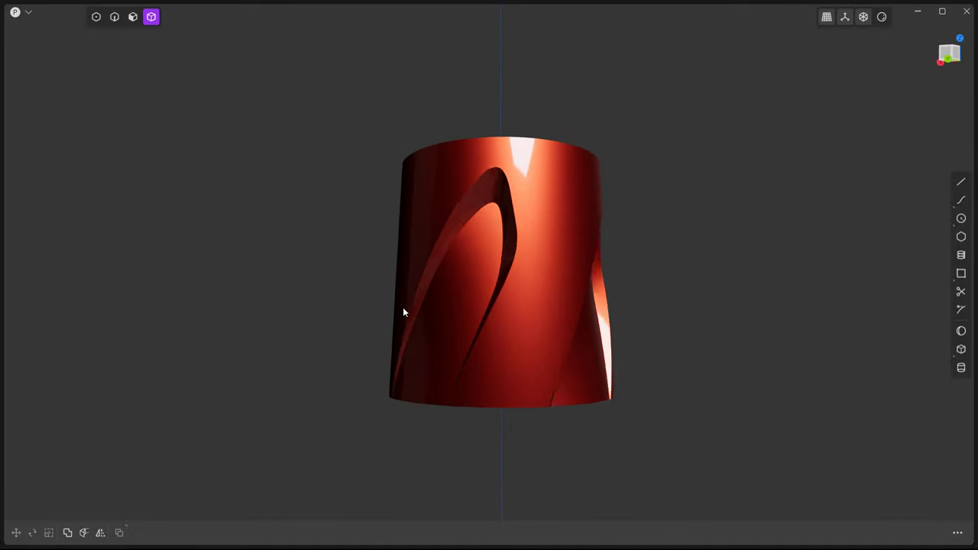